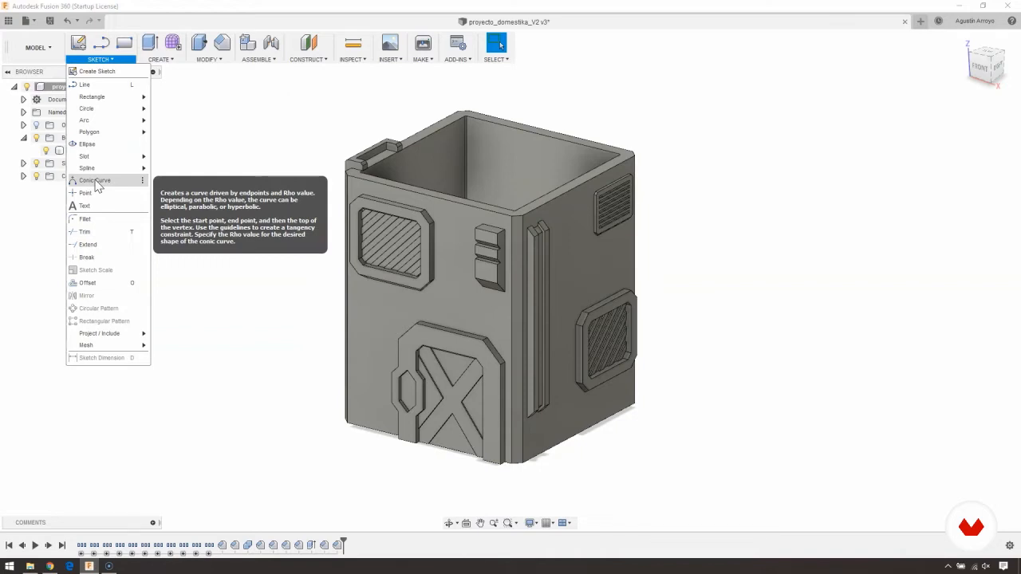
{"action": "left_click", "coordinate": [185, 157]}
{"action": "middle_click_drag", "start_coordinate": [253, 202], "coordinate": [208, 201]}
{"action": "left_click", "coordinate": [161, 59]}
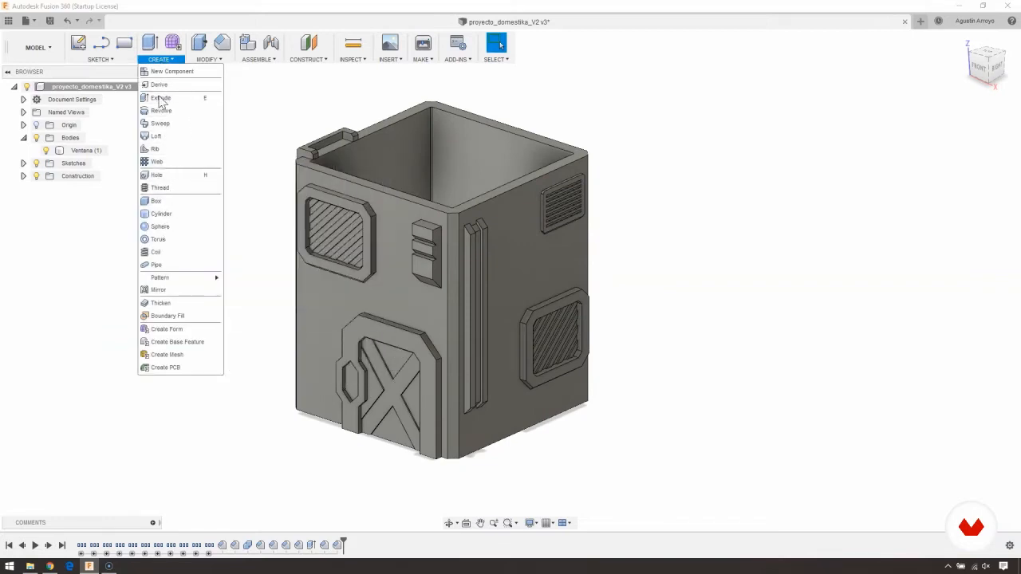
- Sketch a 2-point rectangle on the front face, below the hatched window and beside the door frame
{"action": "left_click", "coordinate": [101, 60]}
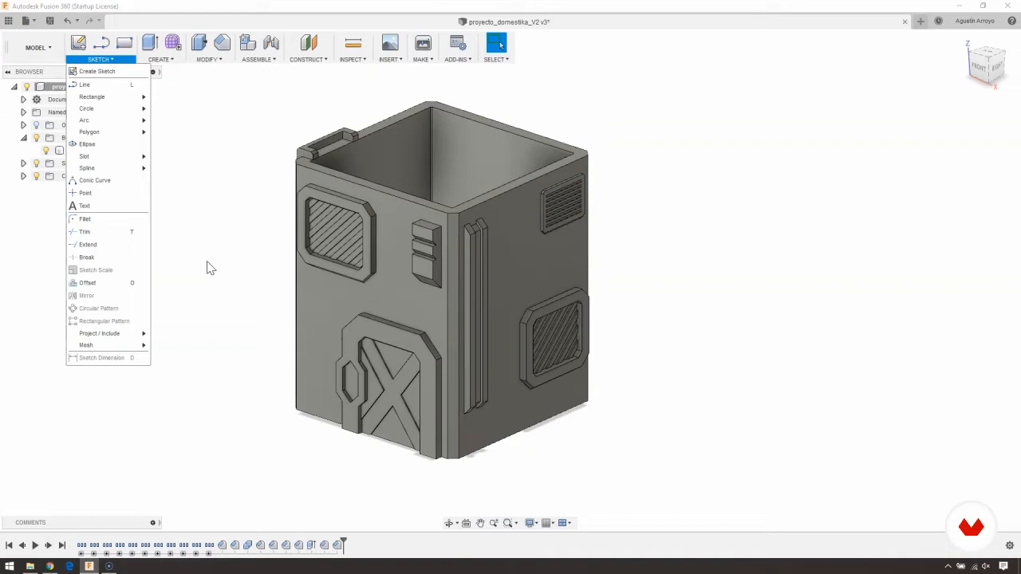
{"action": "mouse_move", "coordinate": [121, 98]}
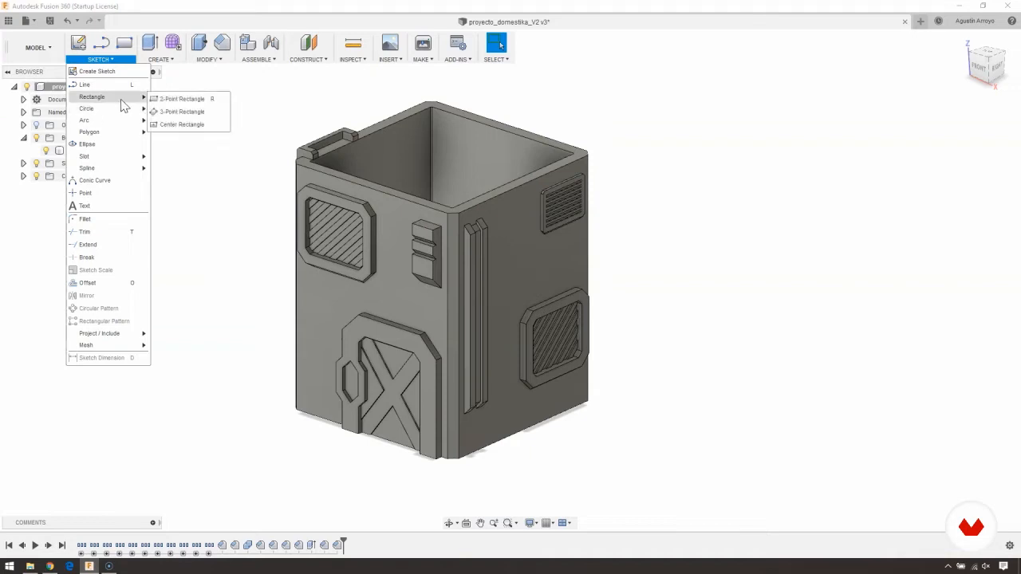
{"action": "left_click", "coordinate": [175, 99]}
{"action": "left_click", "coordinate": [237, 245]}
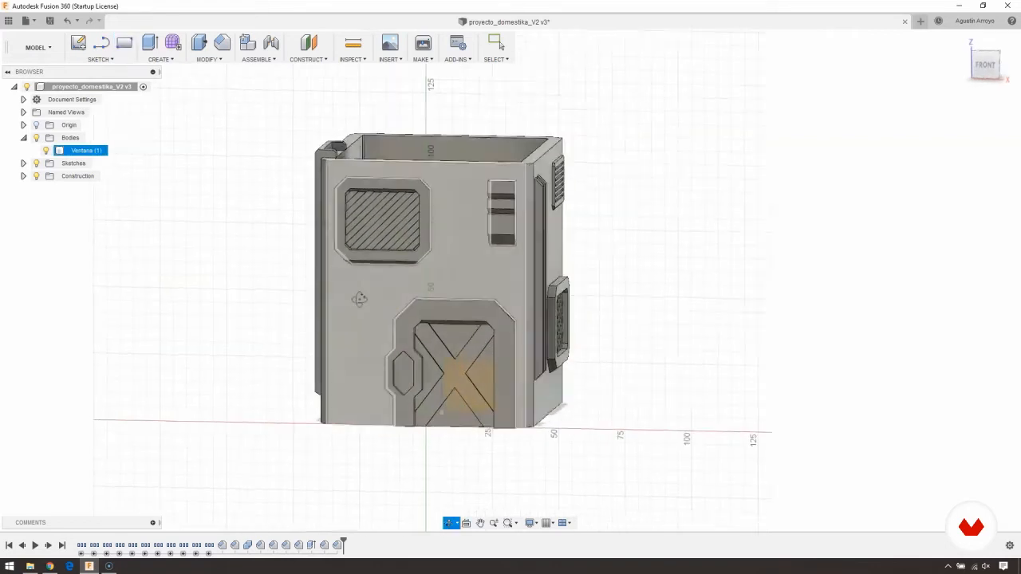
{"action": "left_click", "coordinate": [386, 268]}
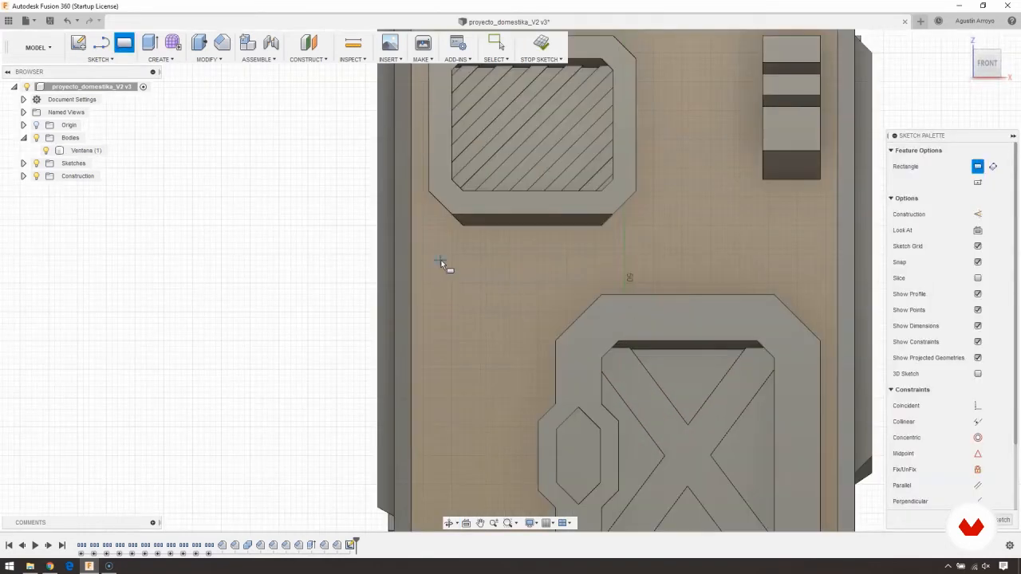
{"action": "left_click", "coordinate": [441, 260]}
{"action": "left_click", "coordinate": [524, 325]}
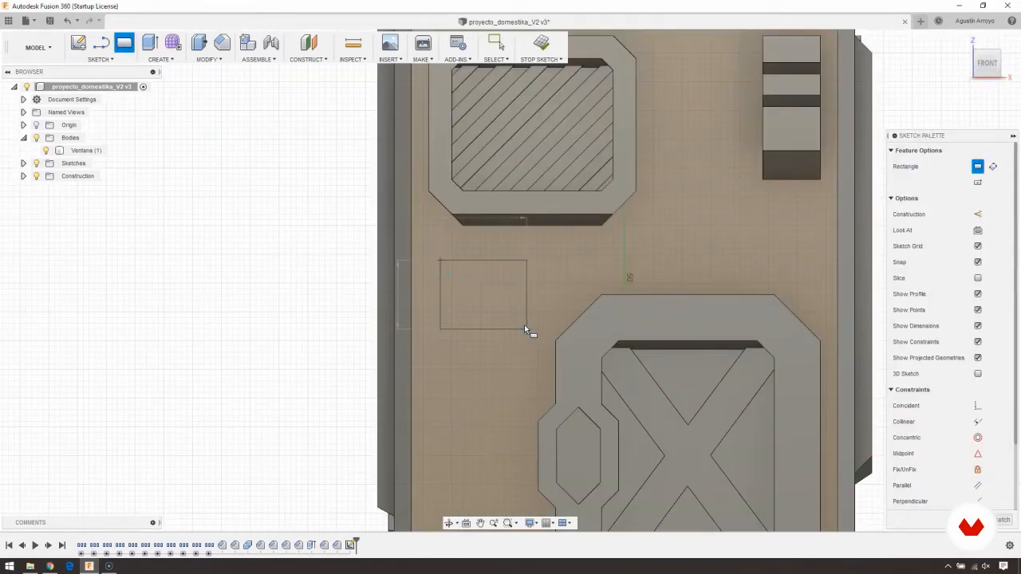
- Extrude the rectangular profile -19 mm into the front wall as a cut
{"action": "scroll", "coordinate": [524, 325], "scroll_direction": "up", "scroll_amount": 3}
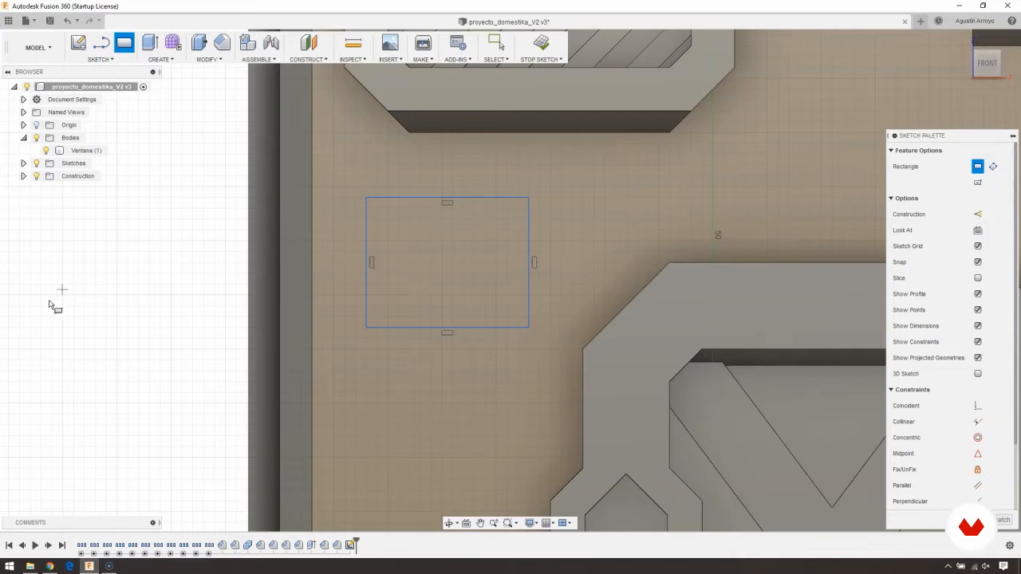
{"action": "middle_click_drag", "start_coordinate": [202, 251], "coordinate": [221, 263], "text": "shift"}
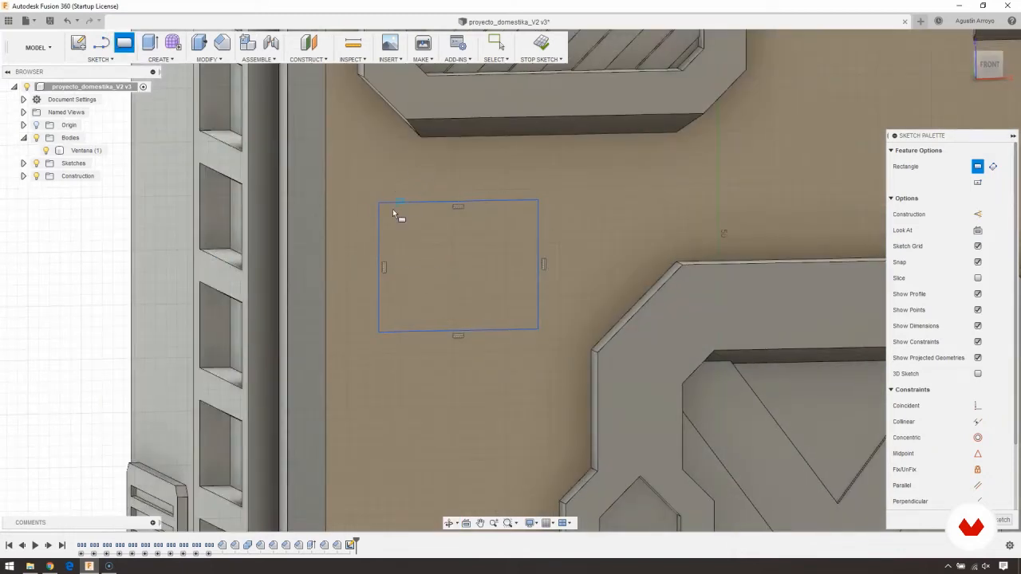
{"action": "middle_click_drag", "start_coordinate": [374, 210], "coordinate": [353, 193]}
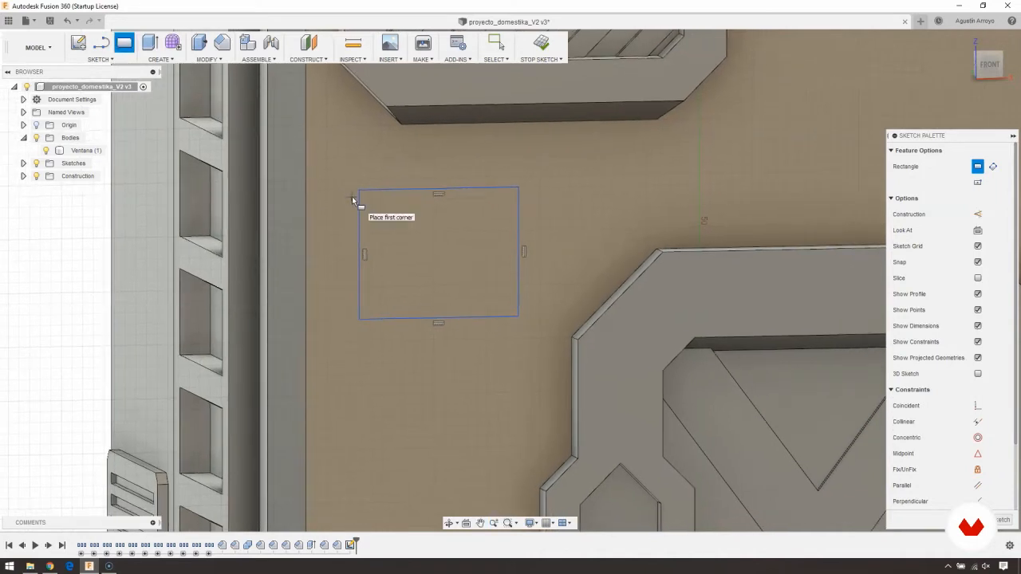
{"action": "middle_click_drag", "start_coordinate": [367, 221], "coordinate": [373, 220], "text": "shift"}
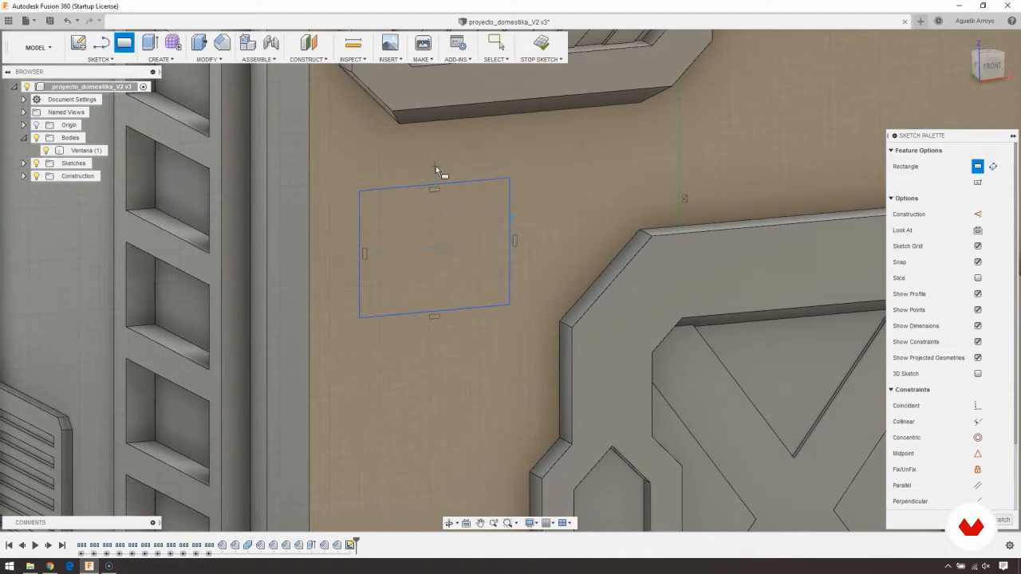
{"action": "left_click", "coordinate": [168, 60]}
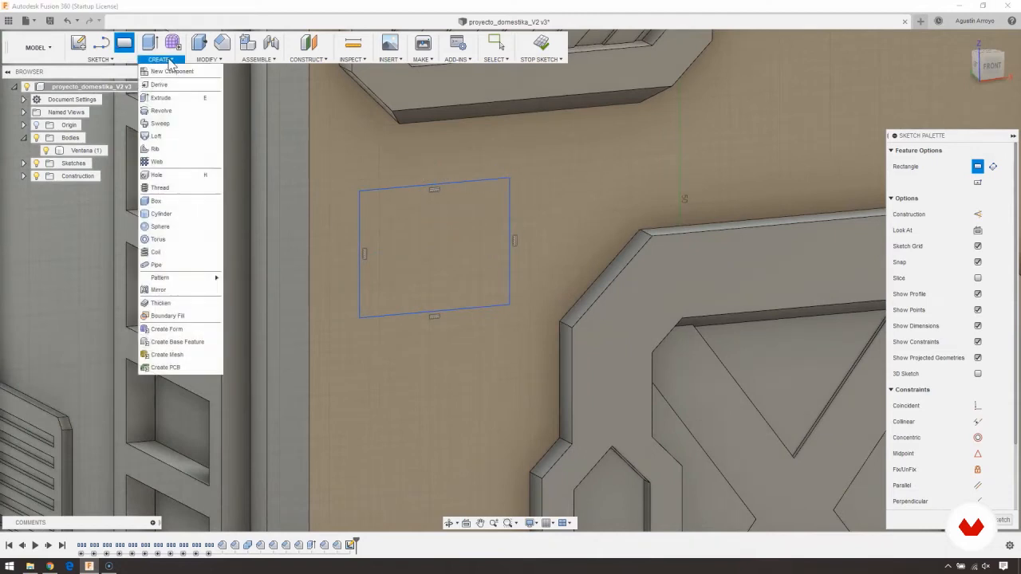
{"action": "left_click", "coordinate": [155, 98]}
{"action": "left_click", "coordinate": [419, 213]}
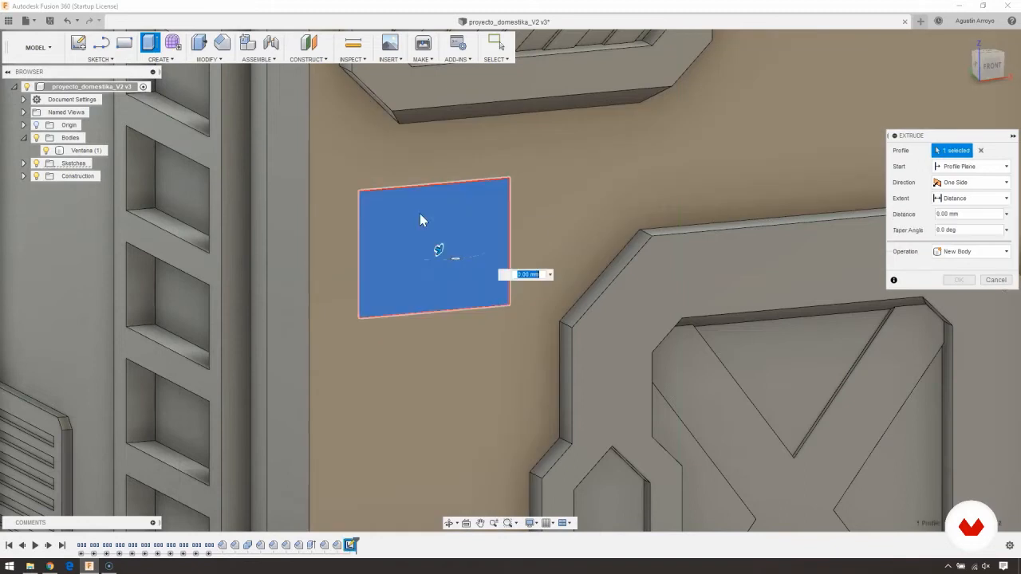
{"action": "middle_click_drag", "start_coordinate": [343, 209], "coordinate": [403, 223], "text": "shift"}
{"action": "left_click_drag", "start_coordinate": [411, 246], "coordinate": [762, 281]}
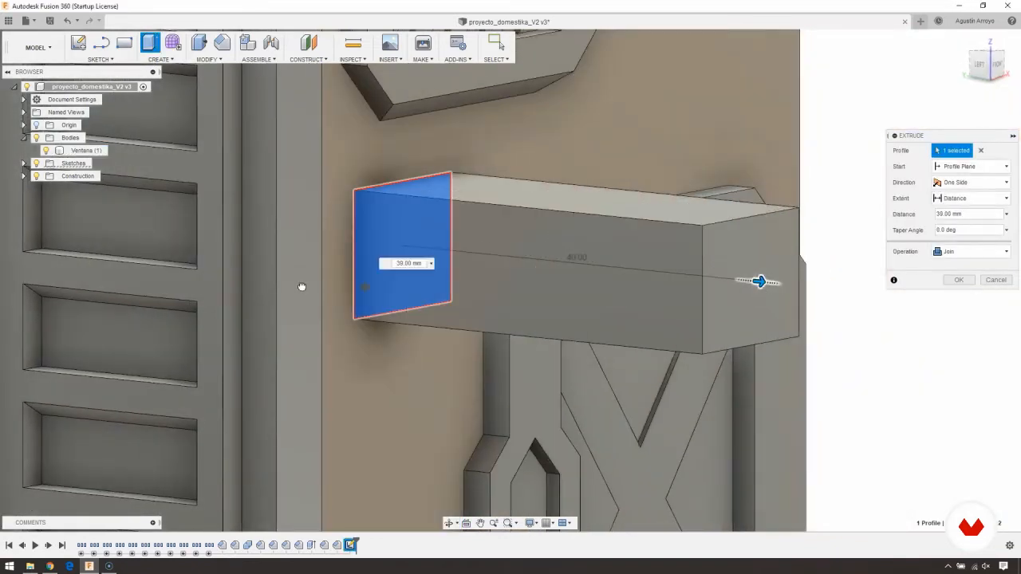
{"action": "left_click_drag", "start_coordinate": [302, 286], "coordinate": [234, 280]}
{"action": "scroll", "coordinate": [217, 289], "scroll_direction": "down", "scroll_amount": 4}
{"action": "middle_click_drag", "start_coordinate": [183, 286], "coordinate": [479, 314], "text": "shift"}
{"action": "scroll", "coordinate": [480, 315], "scroll_direction": "up", "scroll_amount": 3}
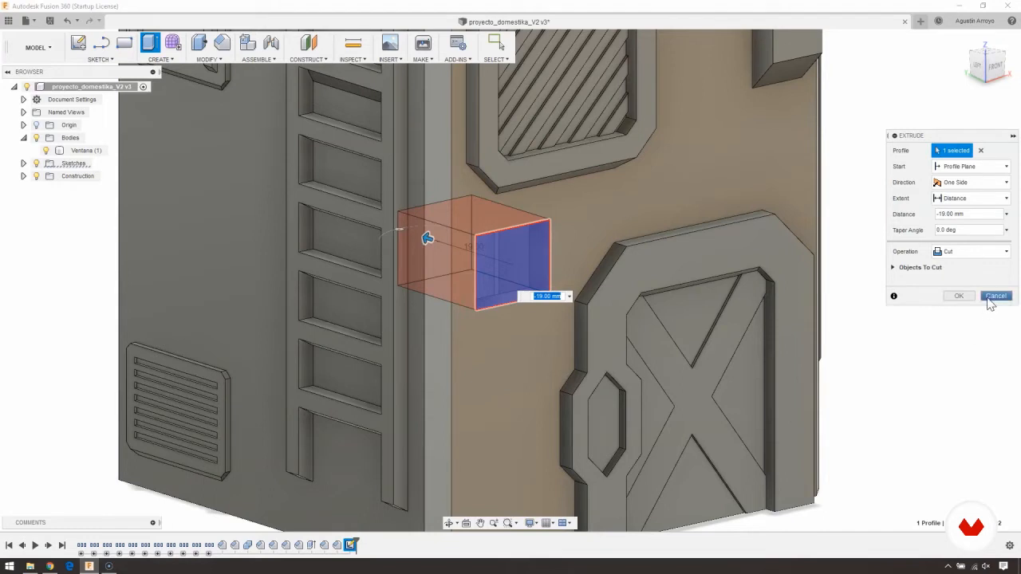
{"action": "left_click", "coordinate": [959, 296]}
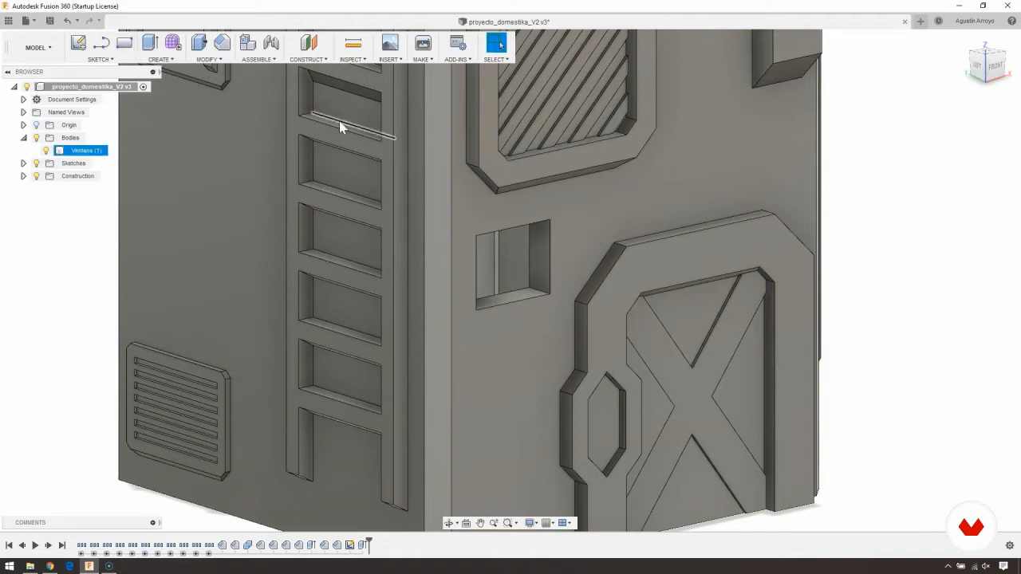
- Examine the rectangular cut and highlight its extrusion and source sketch in the design history
{"action": "middle_click_drag", "start_coordinate": [364, 165], "coordinate": [345, 173]}
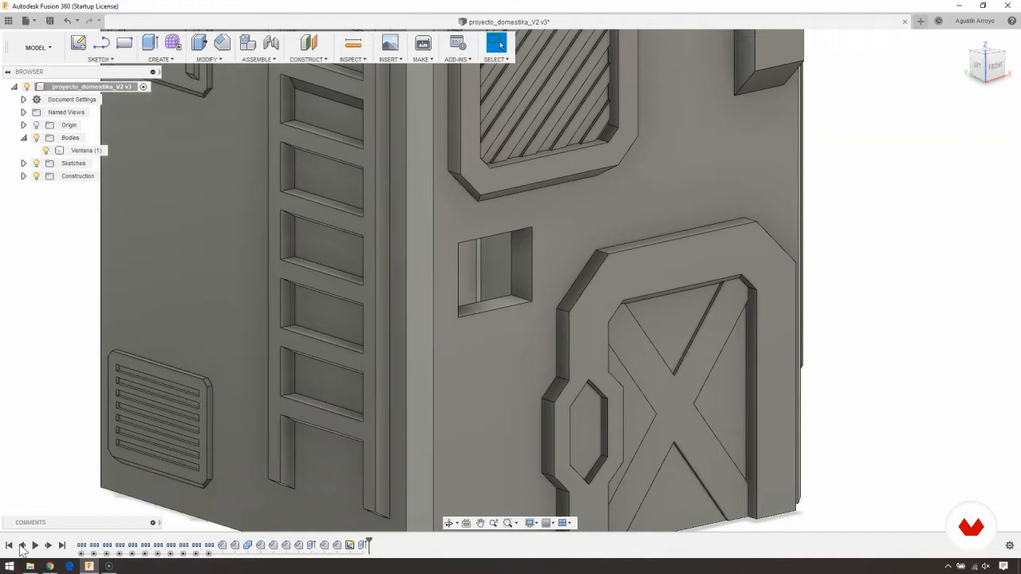
{"action": "mouse_move", "coordinate": [349, 353]}
{"action": "middle_mouse_down"}
{"action": "mouse_move", "coordinate": [319, 335]}
{"action": "mouse_move", "coordinate": [318, 354]}
{"action": "mouse_move", "coordinate": [367, 370]}
{"action": "mouse_move", "coordinate": [339, 339]}
{"action": "mouse_move", "coordinate": [403, 295]}
{"action": "mouse_move", "coordinate": [411, 306]}
{"action": "mouse_move", "coordinate": [376, 327]}
{"action": "middle_mouse_up"}
{"action": "double_click", "coordinate": [350, 545]}
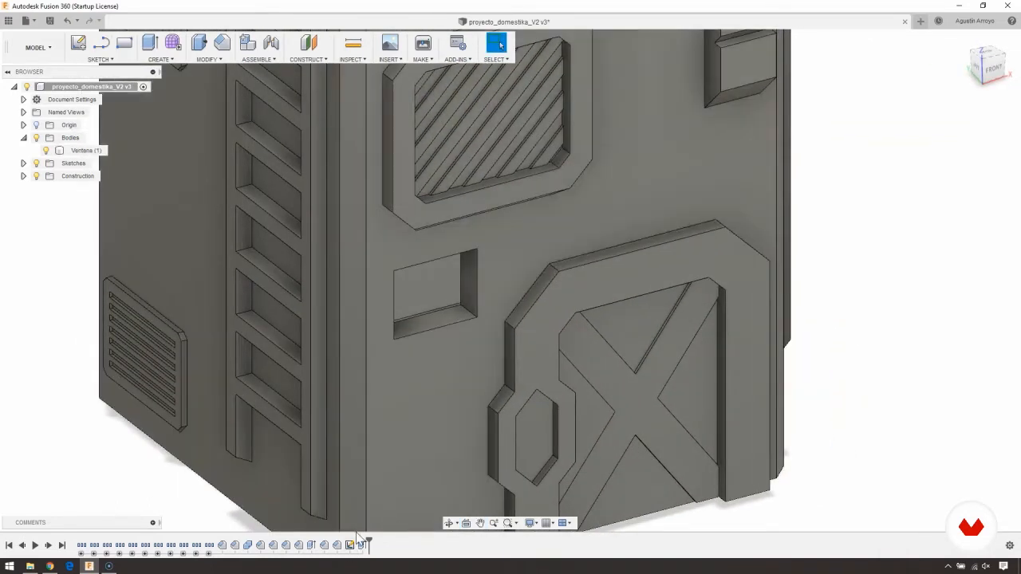
{"action": "left_click", "coordinate": [363, 546]}
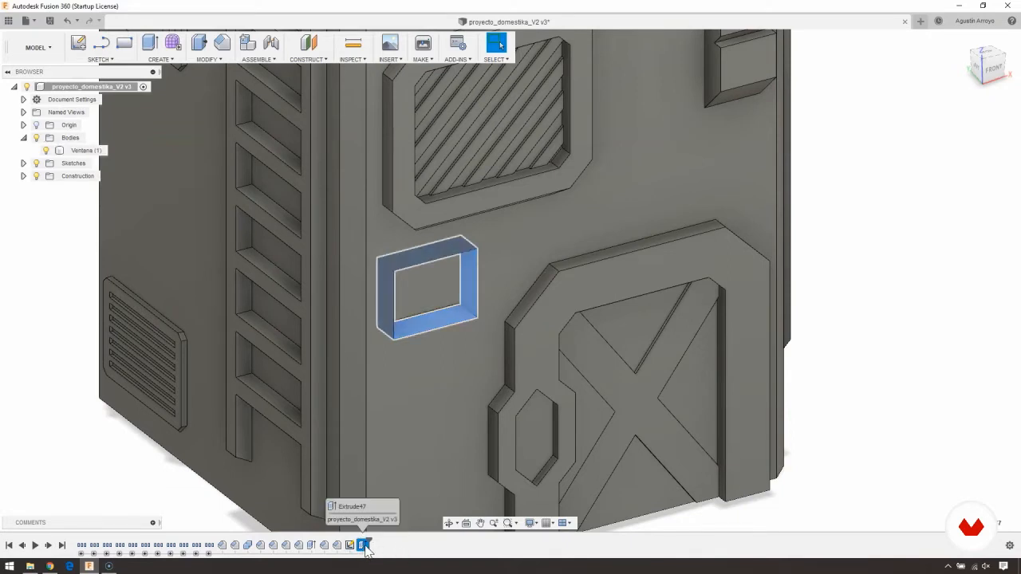
{"action": "left_click", "coordinate": [351, 545]}
{"action": "middle_click_drag", "start_coordinate": [357, 459], "coordinate": [472, 263], "text": "shift"}
{"action": "middle_click_drag", "start_coordinate": [472, 263], "coordinate": [308, 366], "text": "shift"}
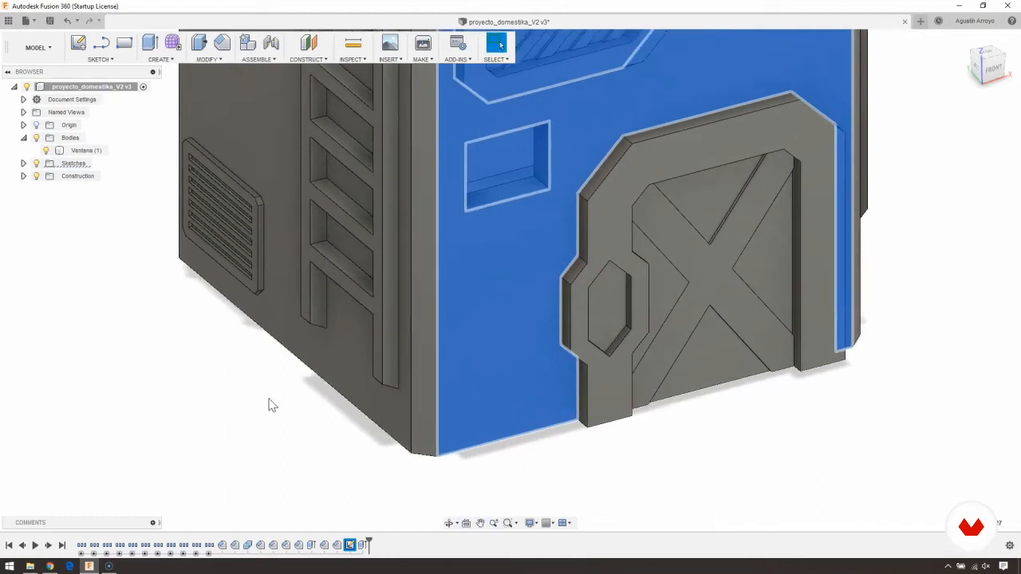
{"action": "left_click", "coordinate": [268, 400]}
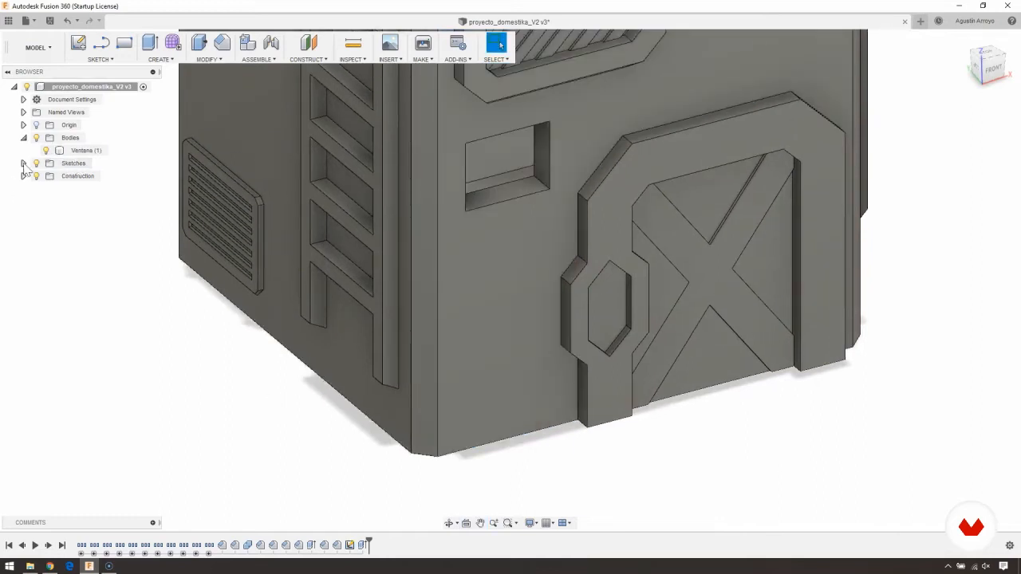
- Make the rectangular cut's sketch visible and open it for editing
{"action": "left_click", "coordinate": [23, 163]}
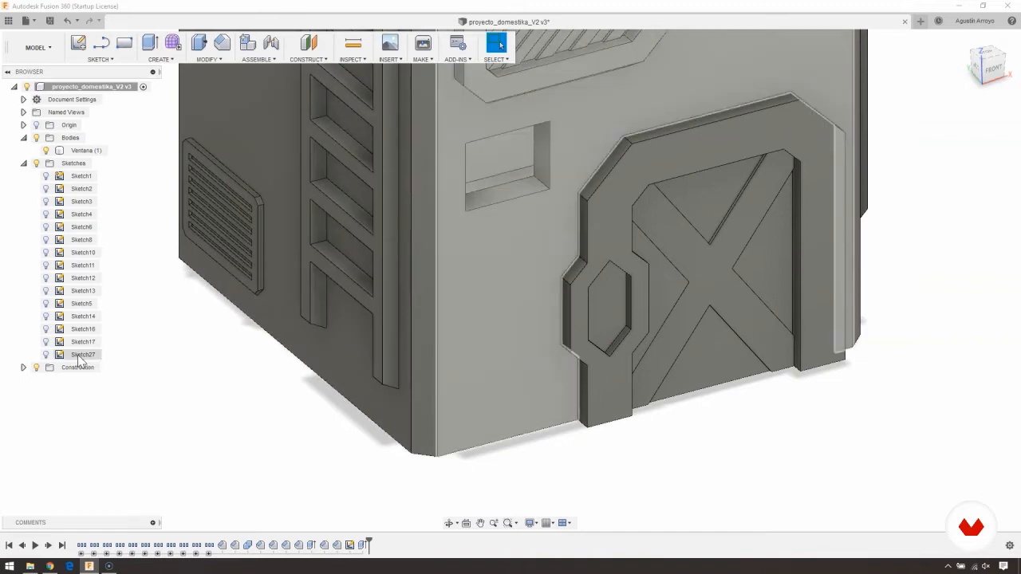
{"action": "left_click", "coordinate": [45, 354]}
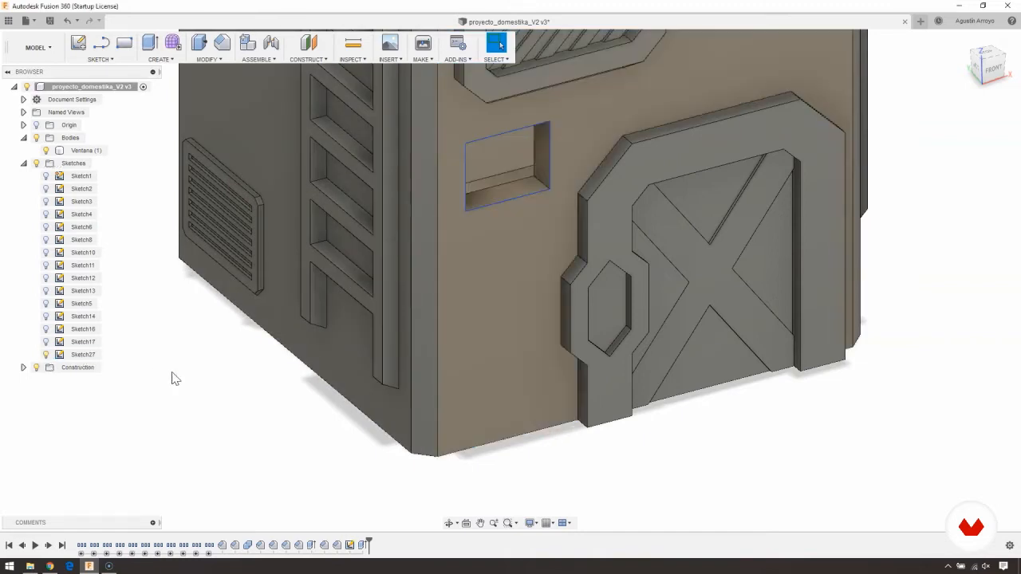
{"action": "middle_click_drag", "start_coordinate": [242, 337], "coordinate": [183, 397]}
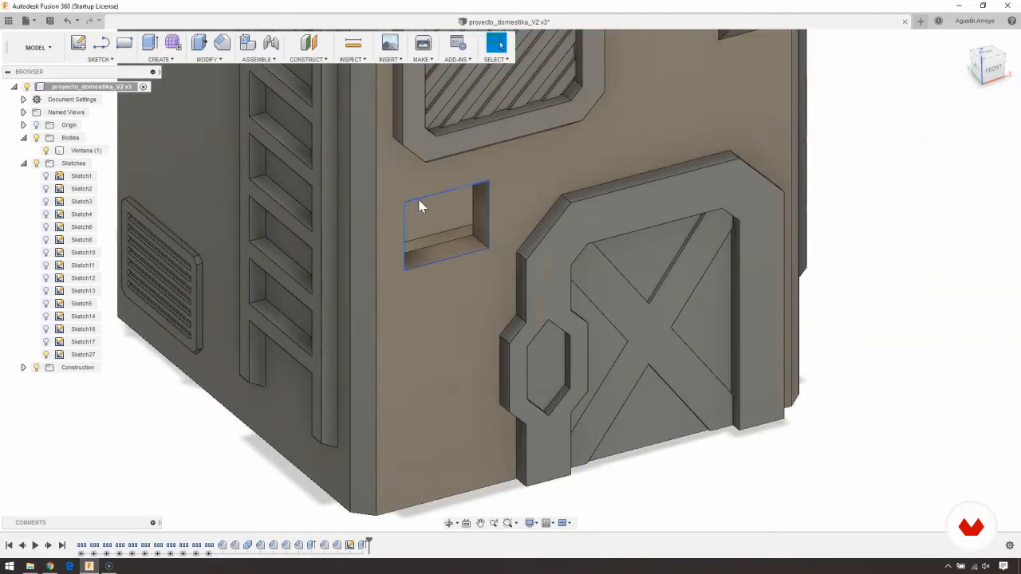
{"action": "right_click", "coordinate": [349, 546]}
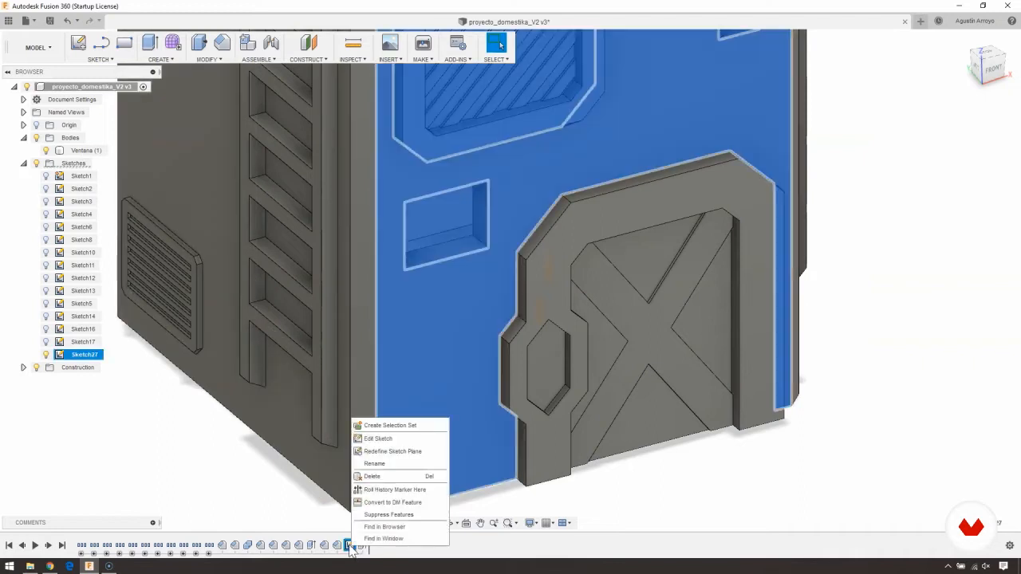
{"action": "left_click", "coordinate": [375, 439]}
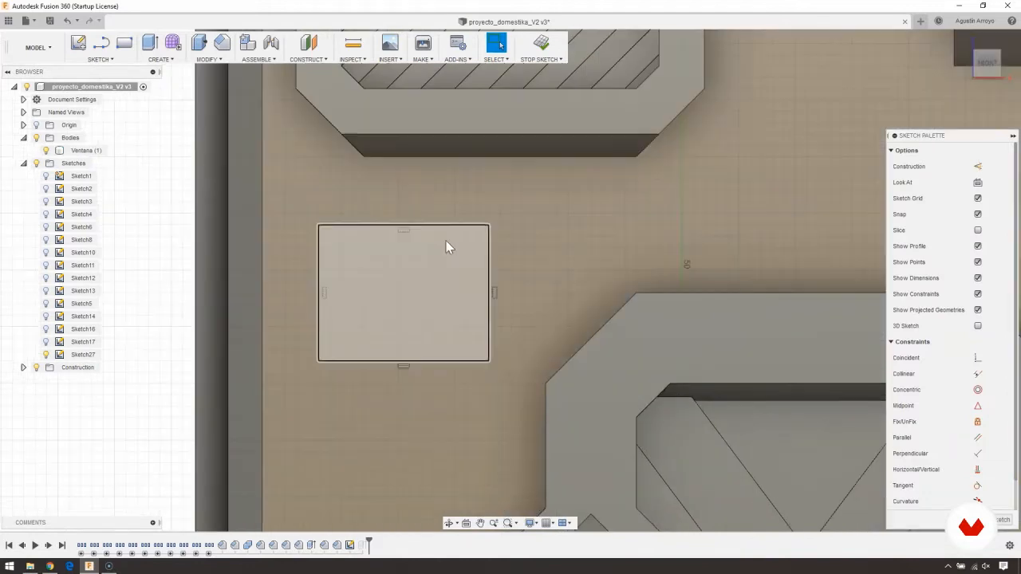
{"action": "middle_click_drag", "start_coordinate": [365, 274], "coordinate": [382, 267]}
{"action": "scroll", "coordinate": [381, 267], "scroll_direction": "down", "scroll_amount": 2}
{"action": "middle_click_drag", "start_coordinate": [315, 378], "coordinate": [347, 369]}
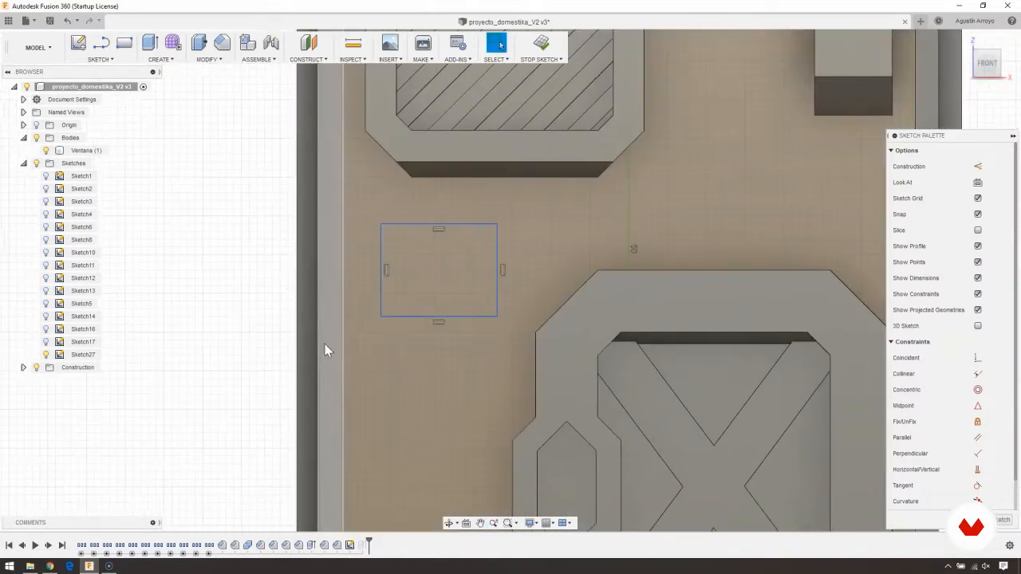
- Sketch a center rectangle about 24 mm high, centred on the X of the door
{"action": "left_click", "coordinate": [97, 61]}
{"action": "mouse_move", "coordinate": [87, 100]}
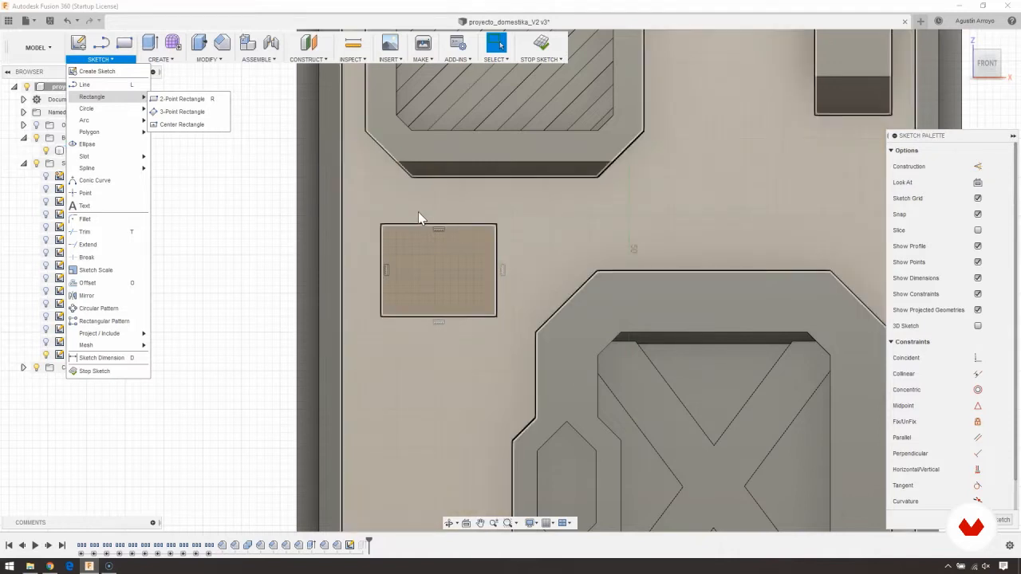
{"action": "left_click", "coordinate": [180, 124]}
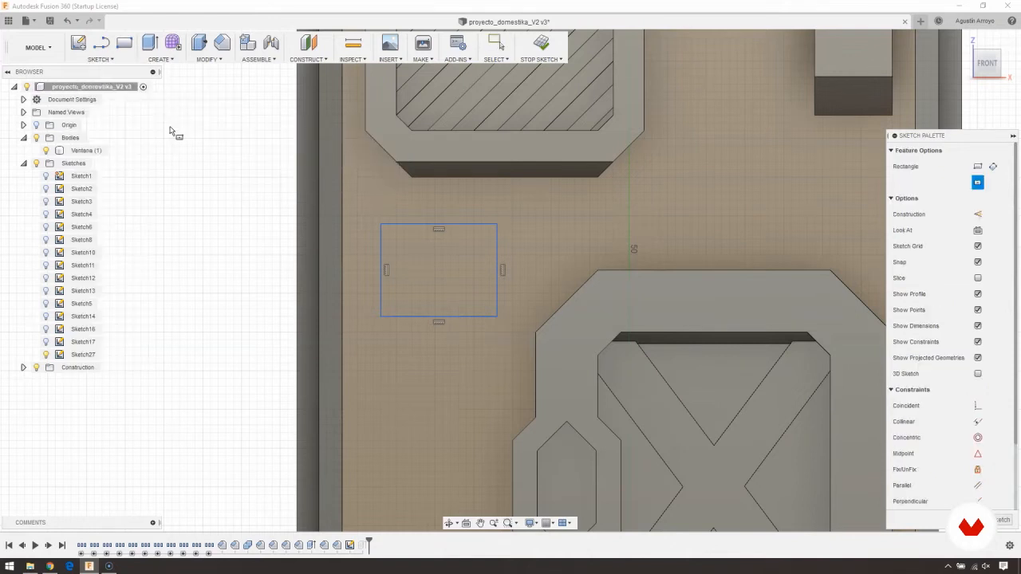
{"action": "mouse_move", "coordinate": [690, 378]}
{"action": "middle_mouse_down"}
{"action": "mouse_move", "coordinate": [569, 225]}
{"action": "mouse_move", "coordinate": [519, 192]}
{"action": "middle_mouse_up"}
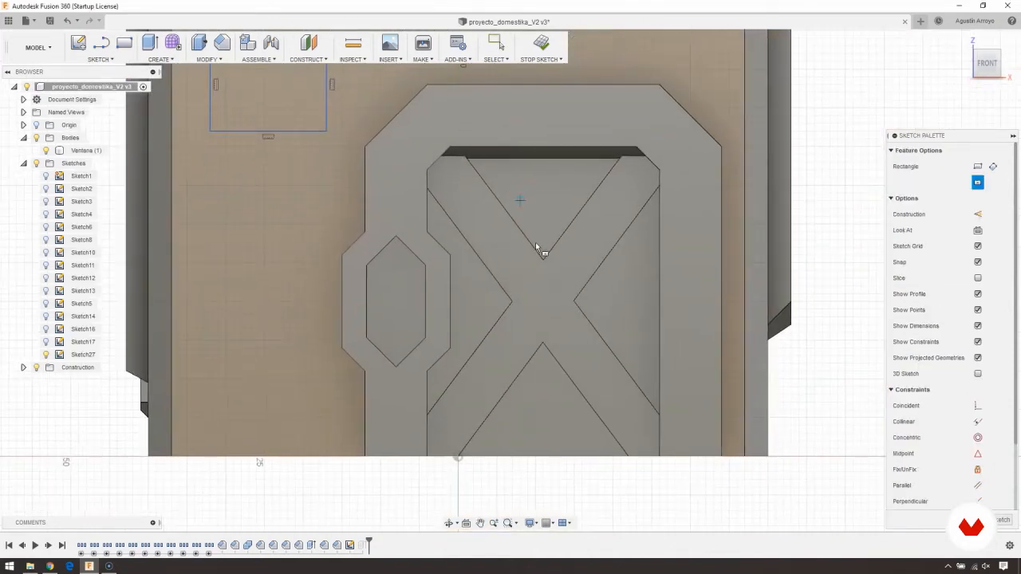
{"action": "left_click", "coordinate": [542, 301]}
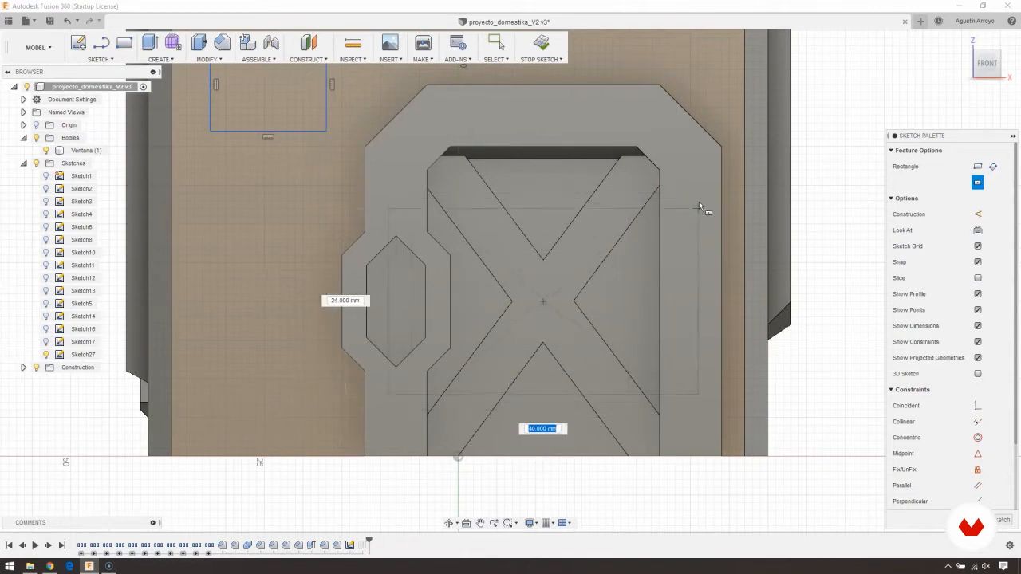
{"action": "left_click", "coordinate": [636, 394]}
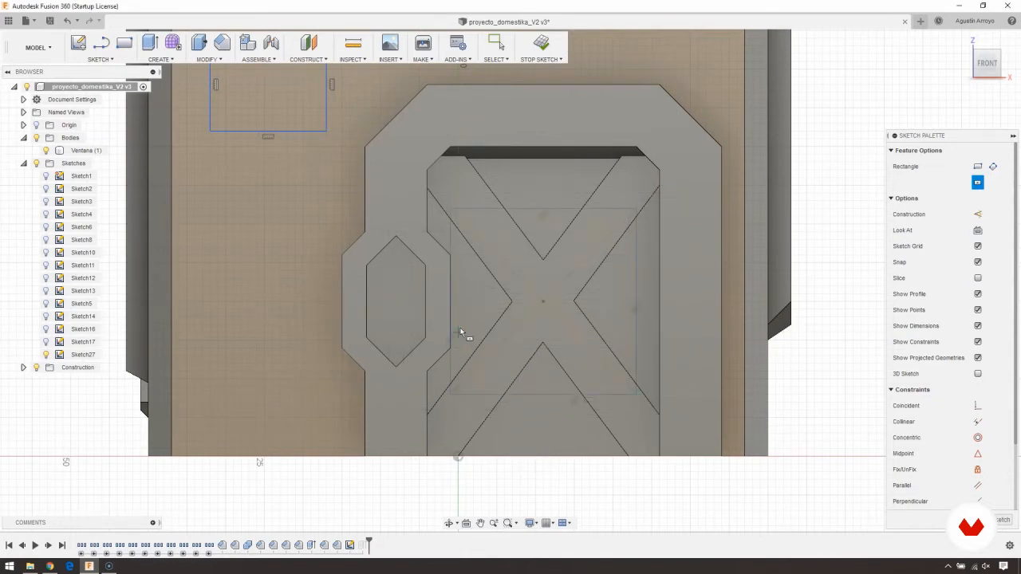
{"action": "middle_click_drag", "start_coordinate": [448, 318], "coordinate": [469, 327], "text": "shift"}
{"action": "key", "text": "Escape"}
{"action": "middle_click_drag", "start_coordinate": [339, 281], "coordinate": [390, 321], "text": "shift"}
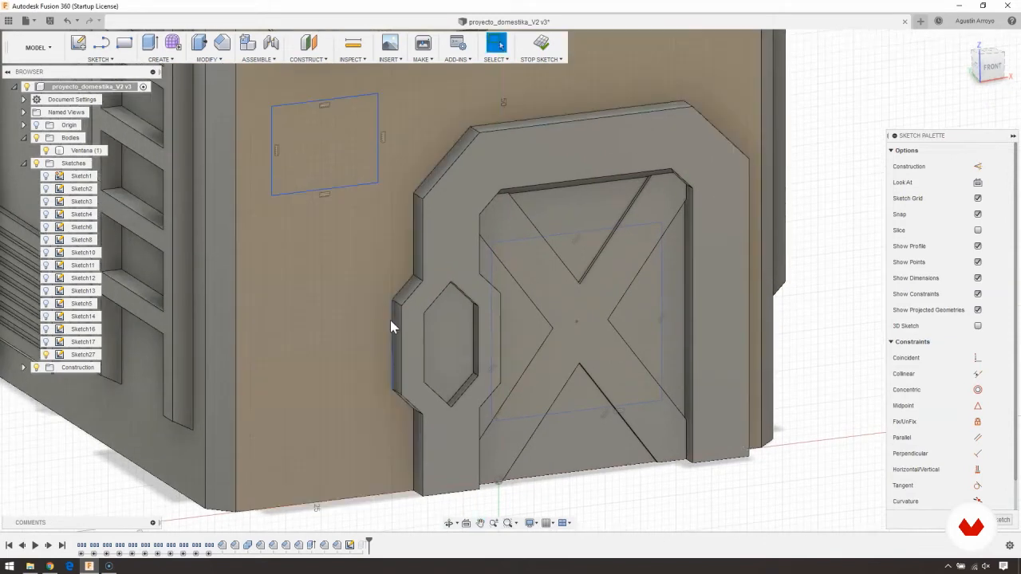
{"action": "scroll", "coordinate": [438, 266], "scroll_direction": "down", "scroll_amount": 10}
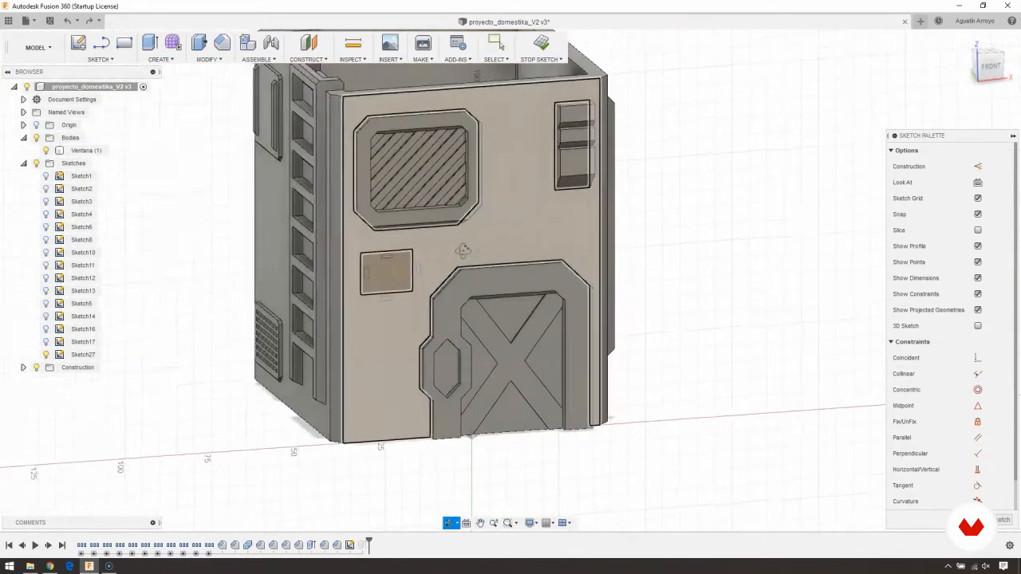
{"action": "middle_click_drag", "start_coordinate": [463, 250], "coordinate": [349, 271], "text": "shift"}
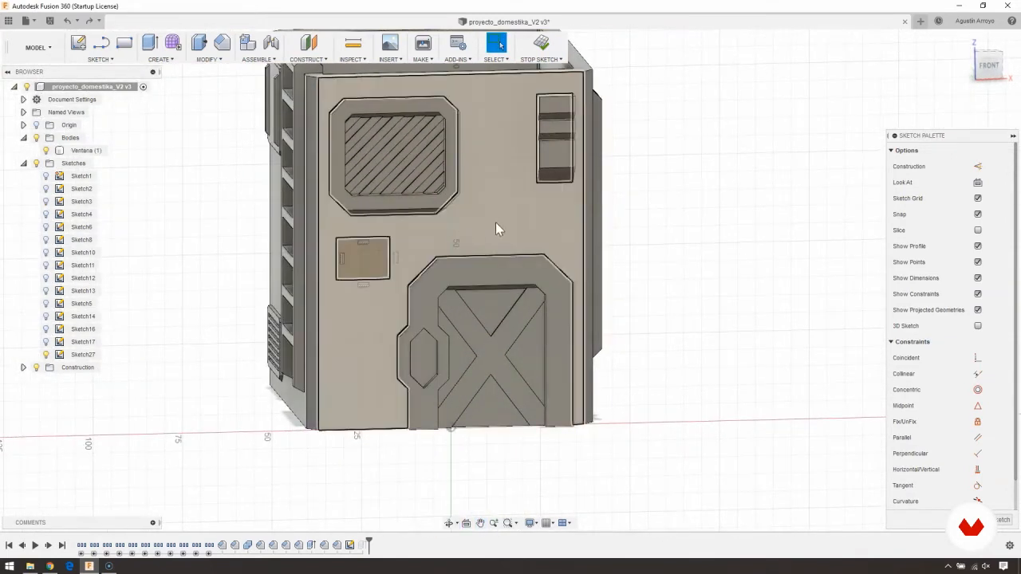
{"action": "middle_click_drag", "start_coordinate": [331, 337], "coordinate": [441, 359]}
{"action": "scroll", "coordinate": [467, 317], "scroll_direction": "up", "scroll_amount": 3}
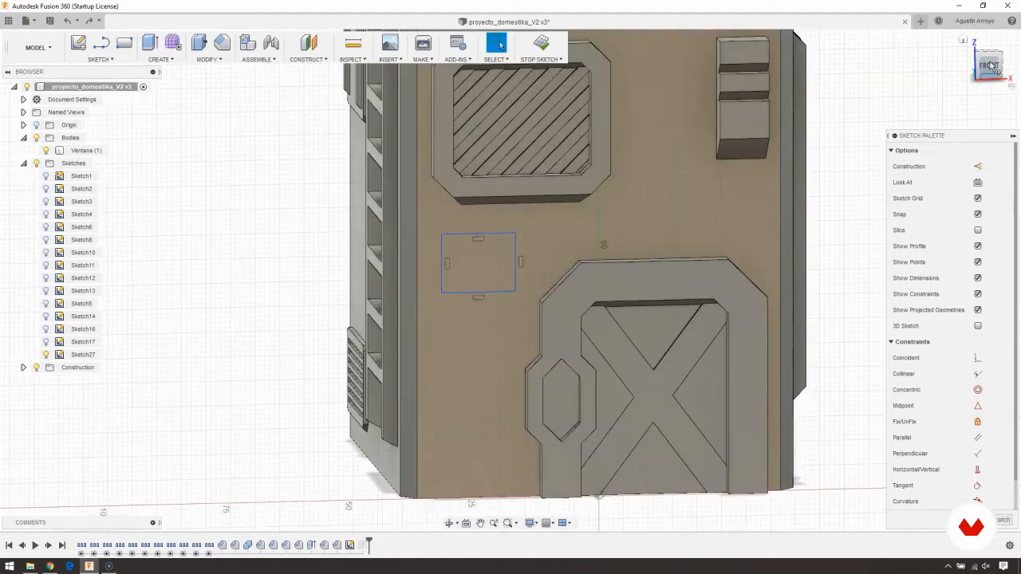
- Sketch a closed irregular polygon with the Line tool in the empty area beside the front wall, with one straight vertical side
{"action": "left_click", "coordinate": [992, 66]}
{"action": "left_click", "coordinate": [100, 59]}
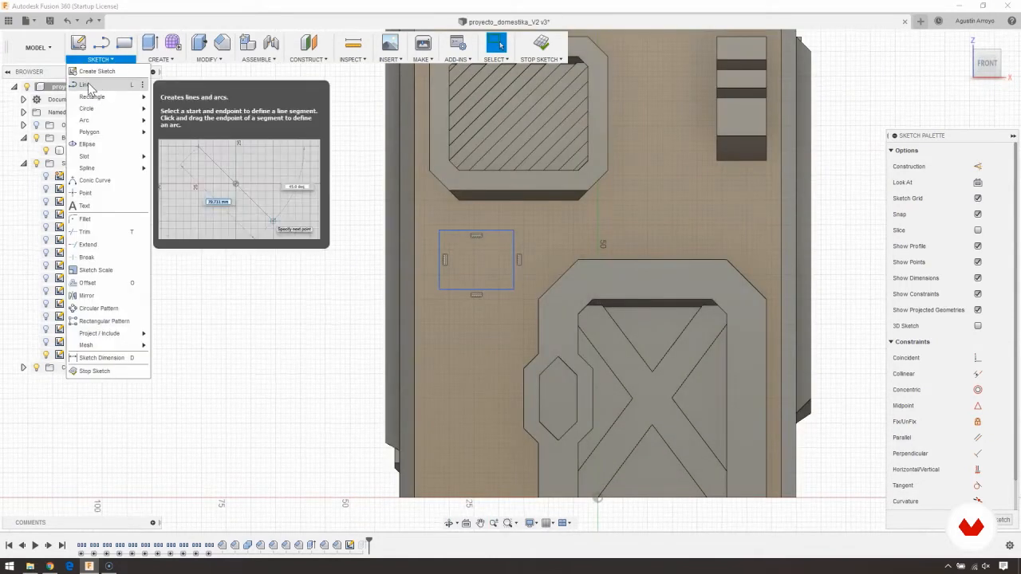
{"action": "left_click", "coordinate": [89, 85]}
{"action": "middle_click_drag", "start_coordinate": [322, 311], "coordinate": [285, 258]}
{"action": "scroll", "coordinate": [522, 245], "scroll_direction": "up", "scroll_amount": 3}
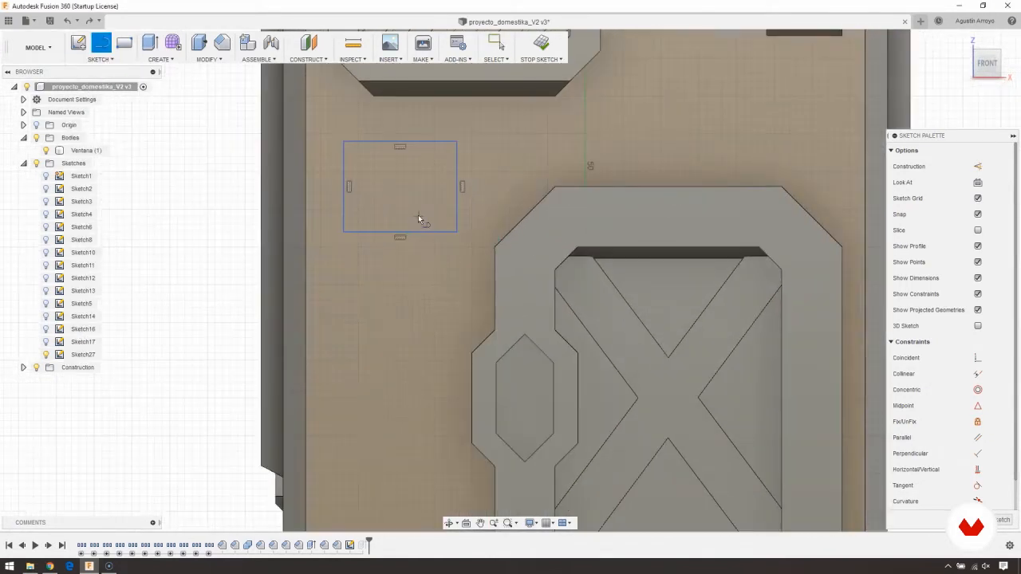
{"action": "middle_click_drag", "start_coordinate": [317, 343], "coordinate": [732, 346]}
{"action": "left_click", "coordinate": [432, 327]}
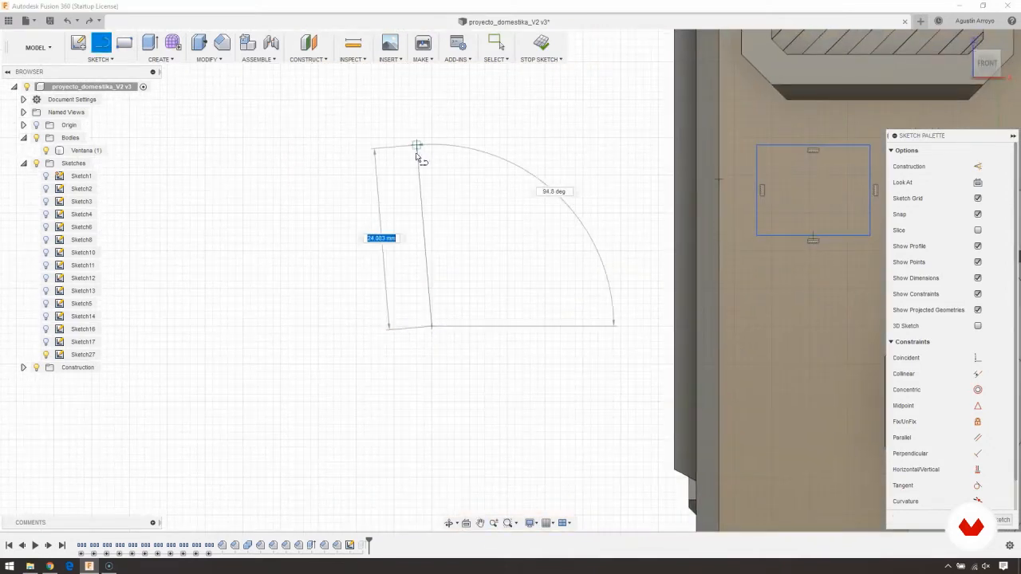
{"action": "left_click", "coordinate": [432, 128]}
{"action": "left_click_drag", "start_coordinate": [432, 130], "coordinate": [598, 263]}
{"action": "left_click", "coordinate": [596, 258]}
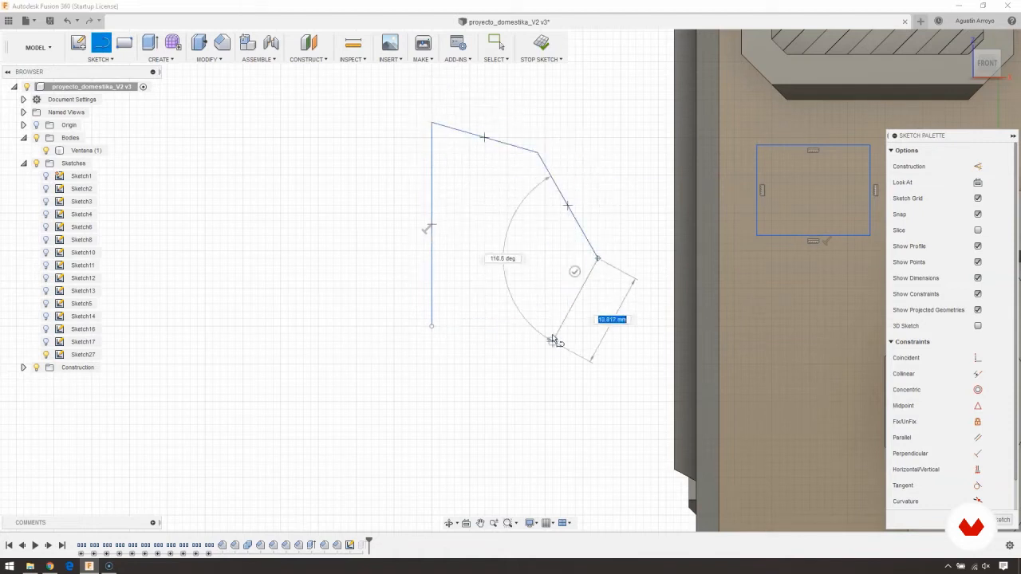
{"action": "left_click", "coordinate": [553, 349]}
{"action": "left_click", "coordinate": [431, 393]}
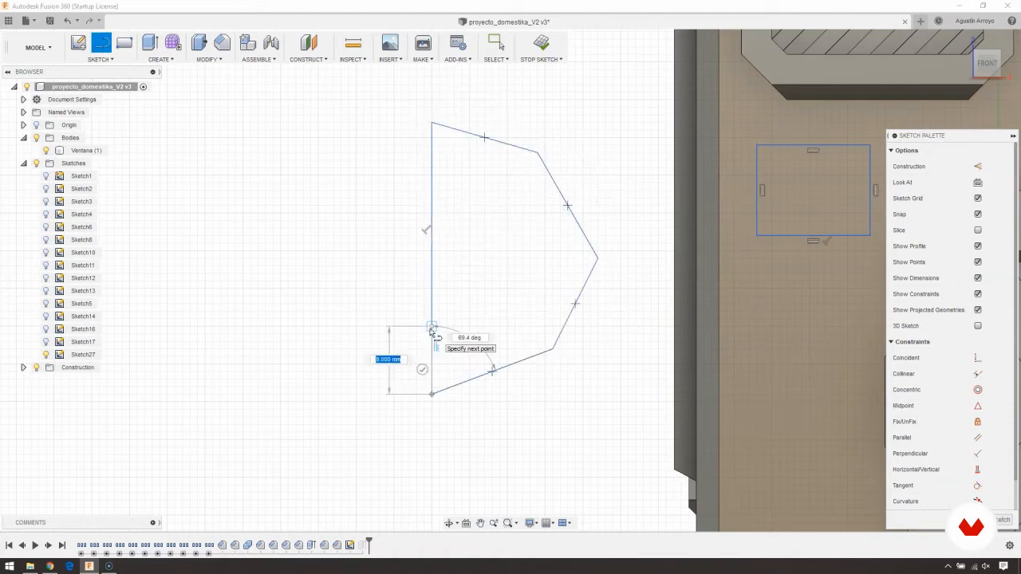
{"action": "left_click", "coordinate": [432, 328]}
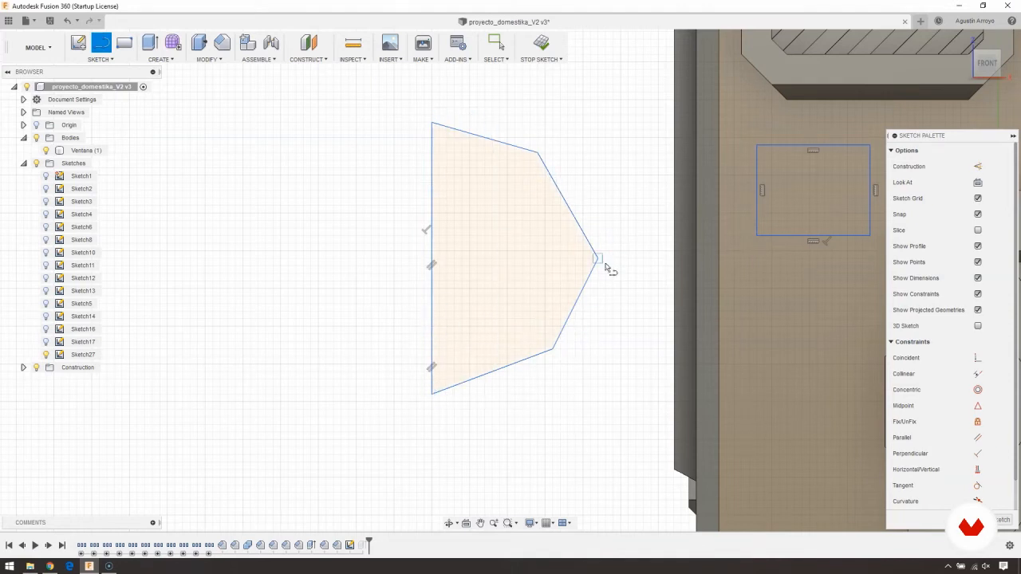
- Sketch an open three-sided rectangular outline beside the polygon, leaving the side farthest from it unclosed
{"action": "middle_click_drag", "start_coordinate": [293, 254], "coordinate": [371, 245]}
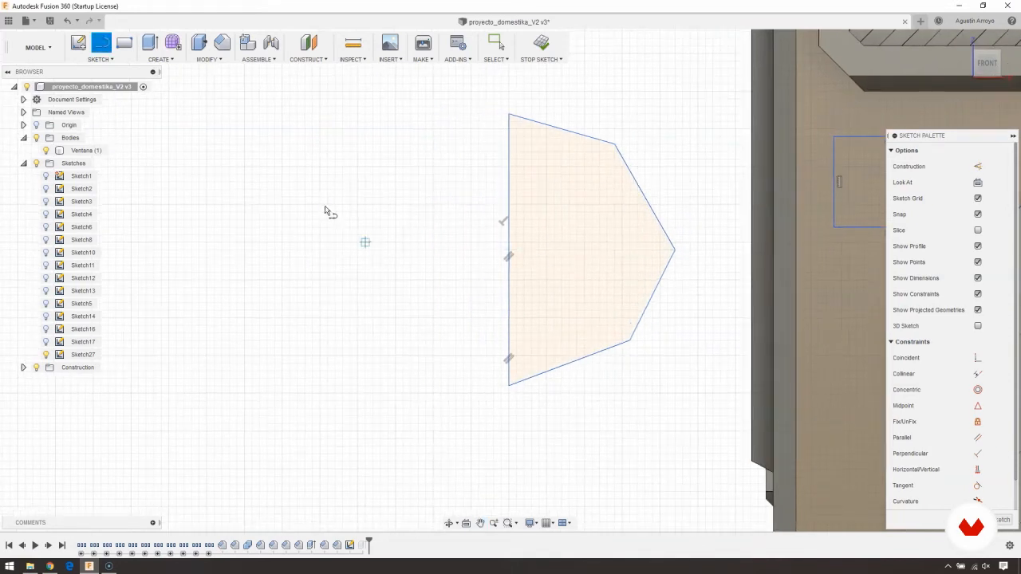
{"action": "left_click", "coordinate": [326, 205]}
{"action": "left_click", "coordinate": [434, 204]}
{"action": "left_click", "coordinate": [433, 328]}
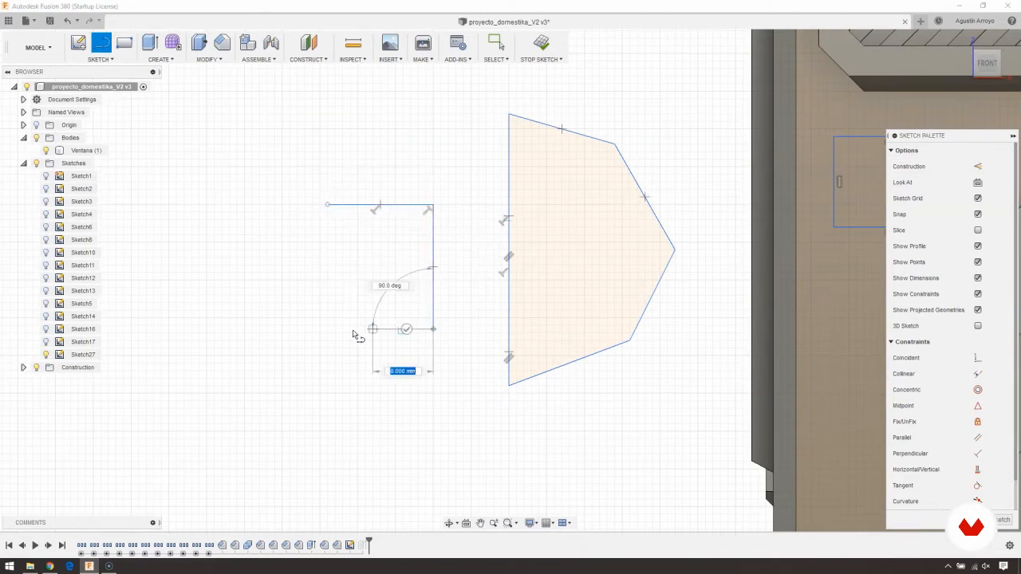
{"action": "left_click", "coordinate": [327, 328]}
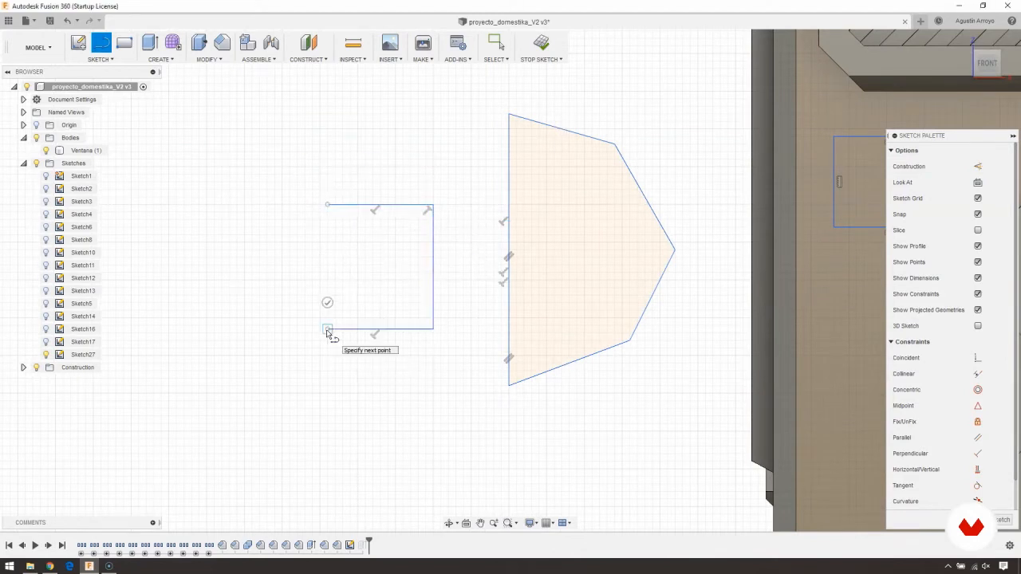
{"action": "key", "text": "Escape"}
- Try to extrude the closed polygon 7 mm as a new body
{"action": "middle_click_drag", "start_coordinate": [636, 296], "coordinate": [644, 318]}
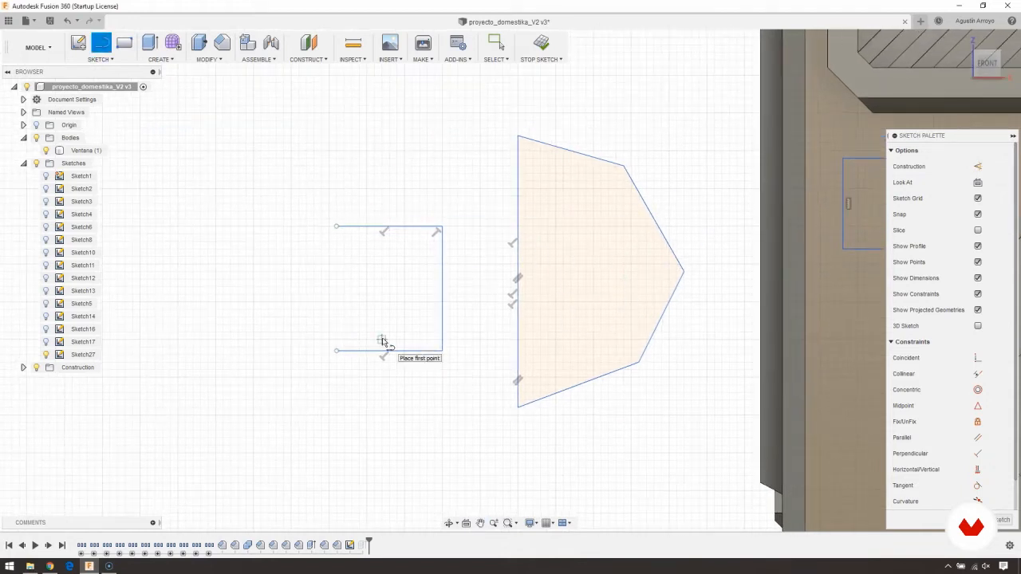
{"action": "scroll", "coordinate": [485, 309], "scroll_direction": "up", "scroll_amount": 1}
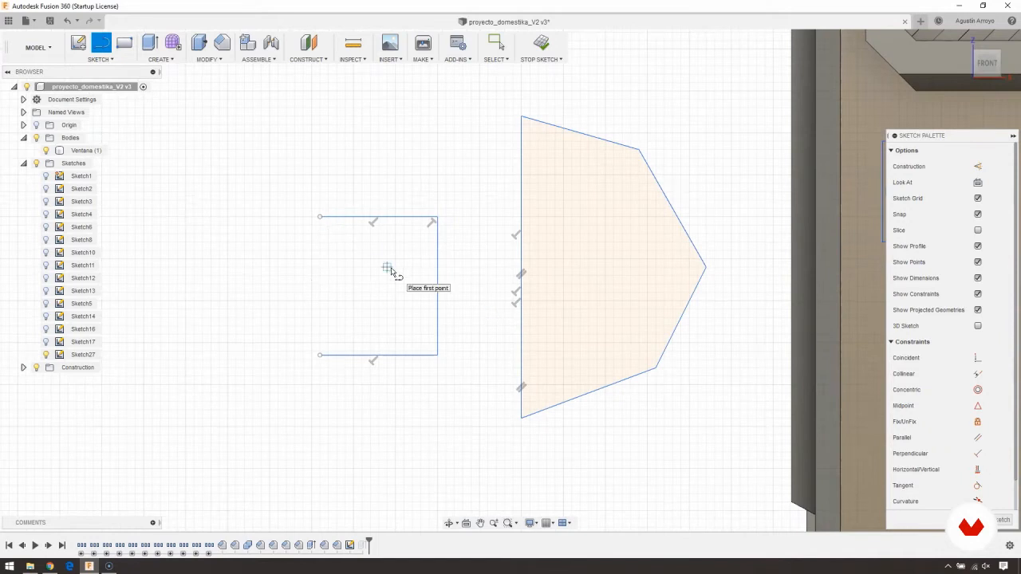
{"action": "middle_click_drag", "start_coordinate": [529, 280], "coordinate": [433, 274]}
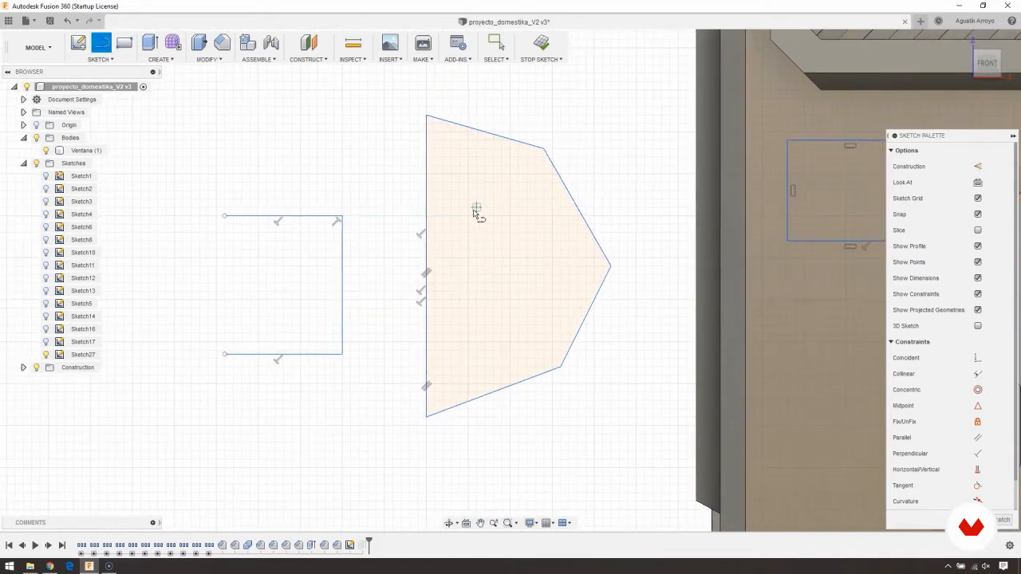
{"action": "left_click", "coordinate": [209, 59]}
{"action": "left_click", "coordinate": [177, 61]}
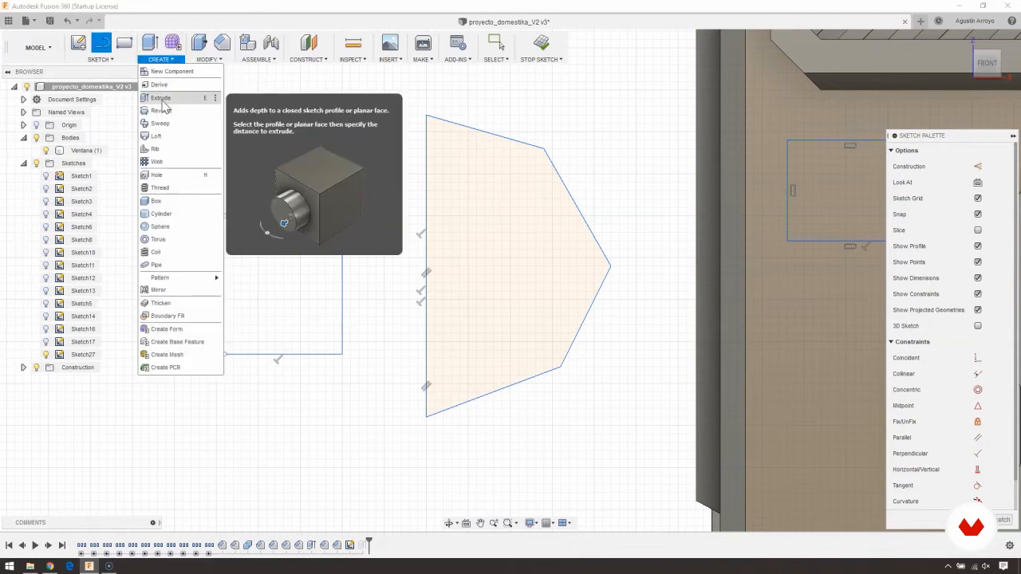
{"action": "left_click", "coordinate": [163, 97]}
{"action": "left_click", "coordinate": [480, 248]}
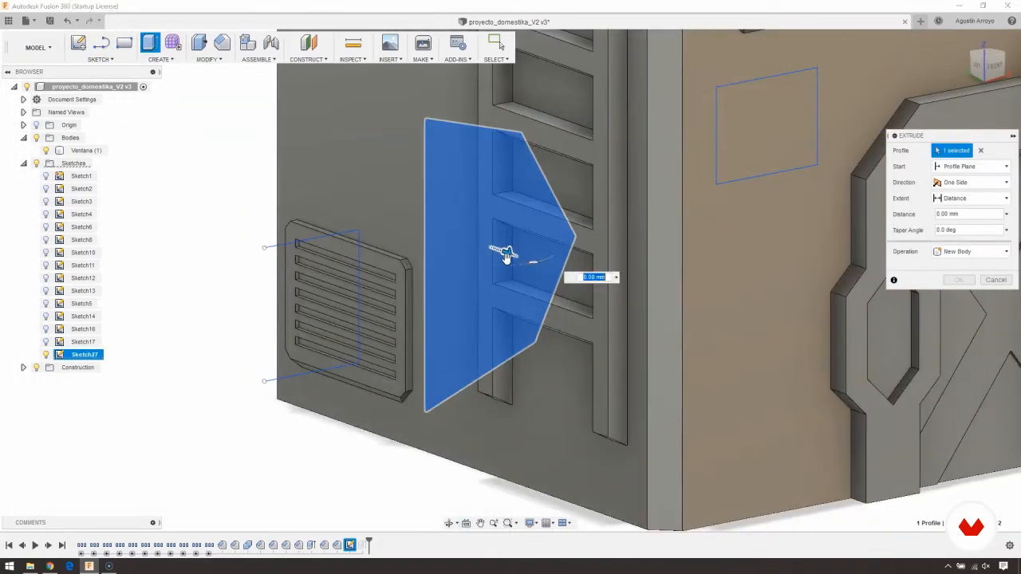
{"action": "left_click_drag", "start_coordinate": [509, 255], "coordinate": [539, 285]}
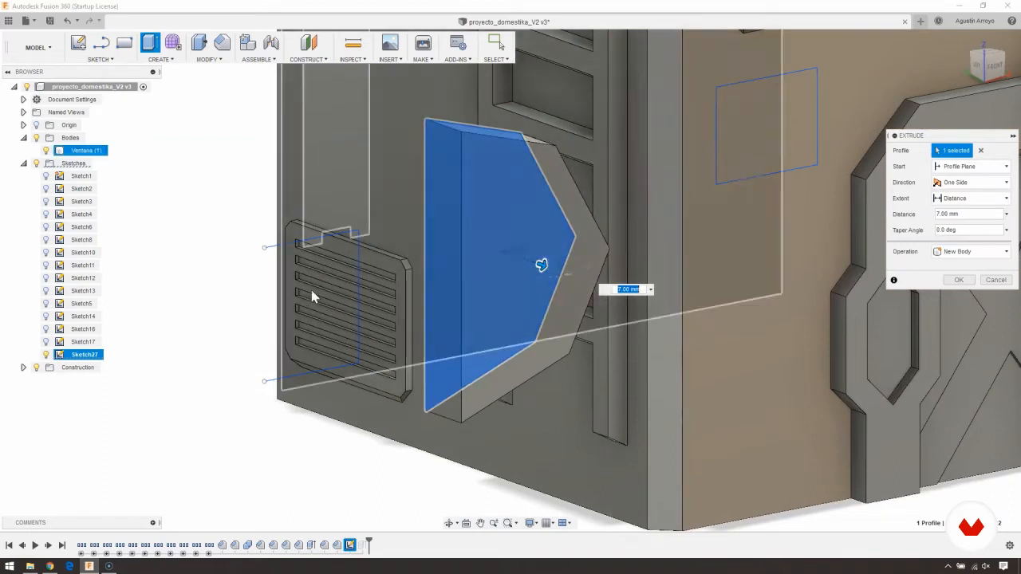
{"action": "middle_click_drag", "start_coordinate": [312, 296], "coordinate": [720, 296], "text": "shift"}
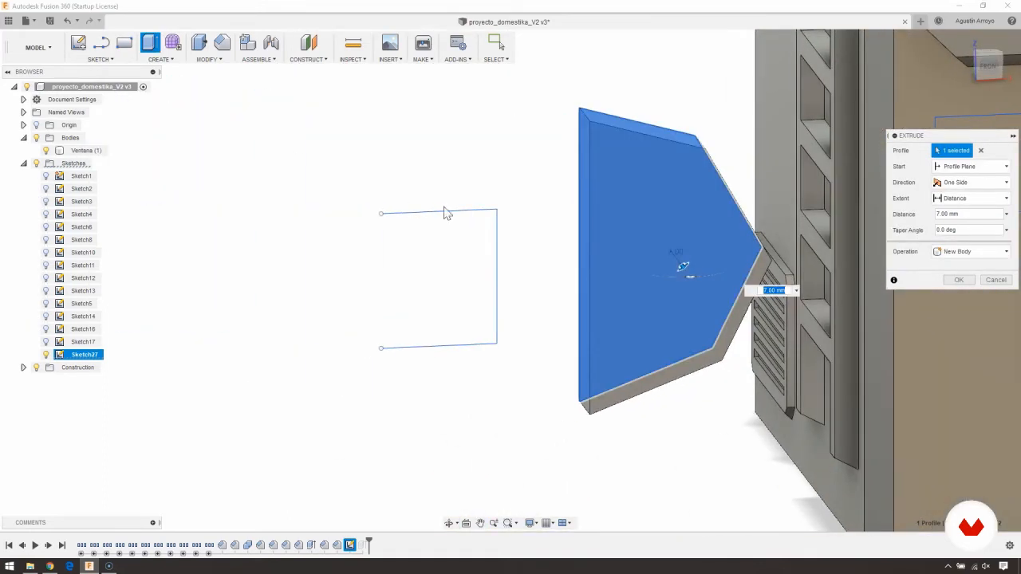
{"action": "left_click", "coordinate": [994, 282]}
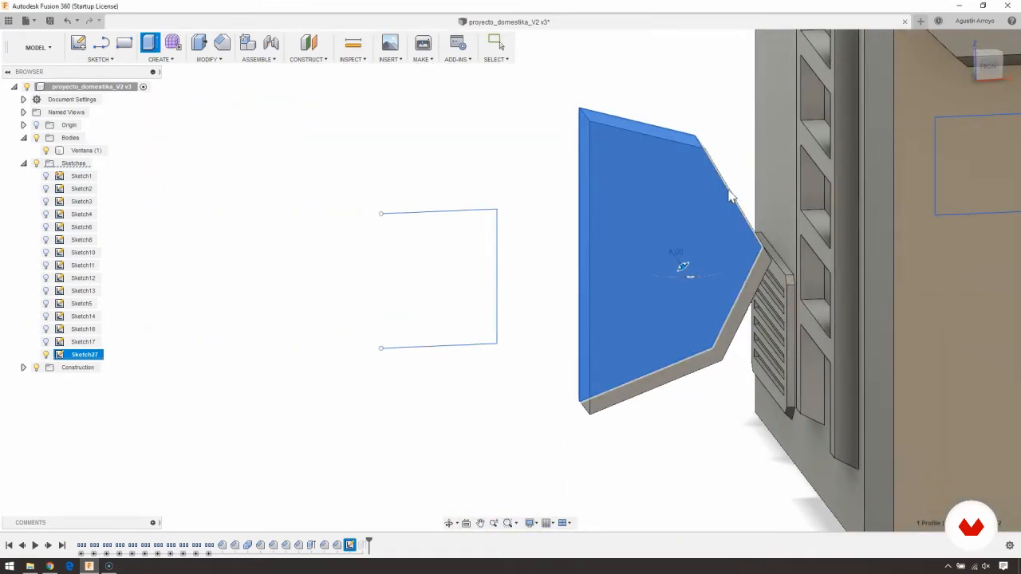
- Sketch a center diameter circle centred on the polygon's upper corner on its vertical side, overlapping the polygon
{"action": "left_click", "coordinate": [999, 62]}
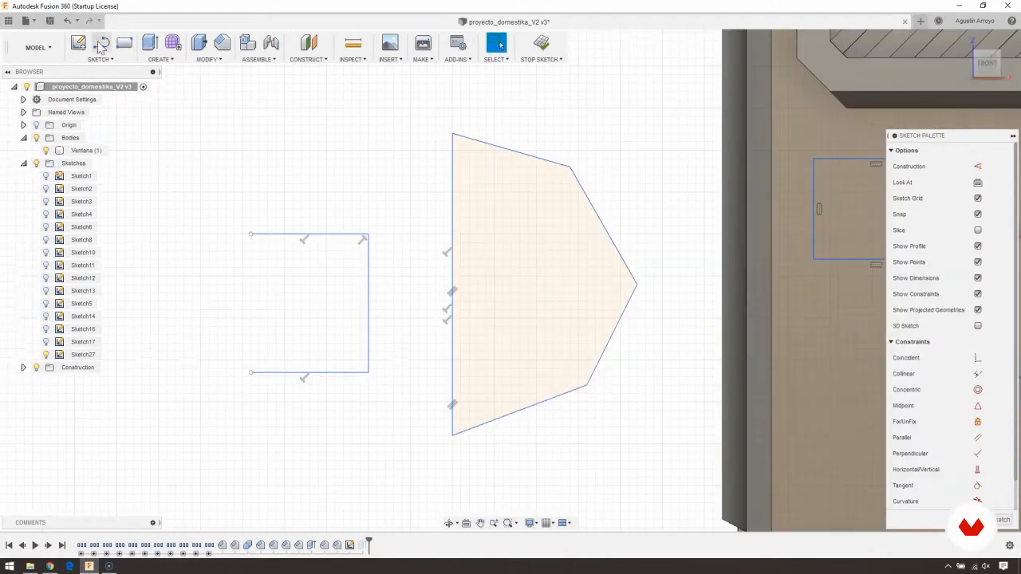
{"action": "left_click", "coordinate": [100, 59]}
{"action": "mouse_move", "coordinate": [108, 117]}
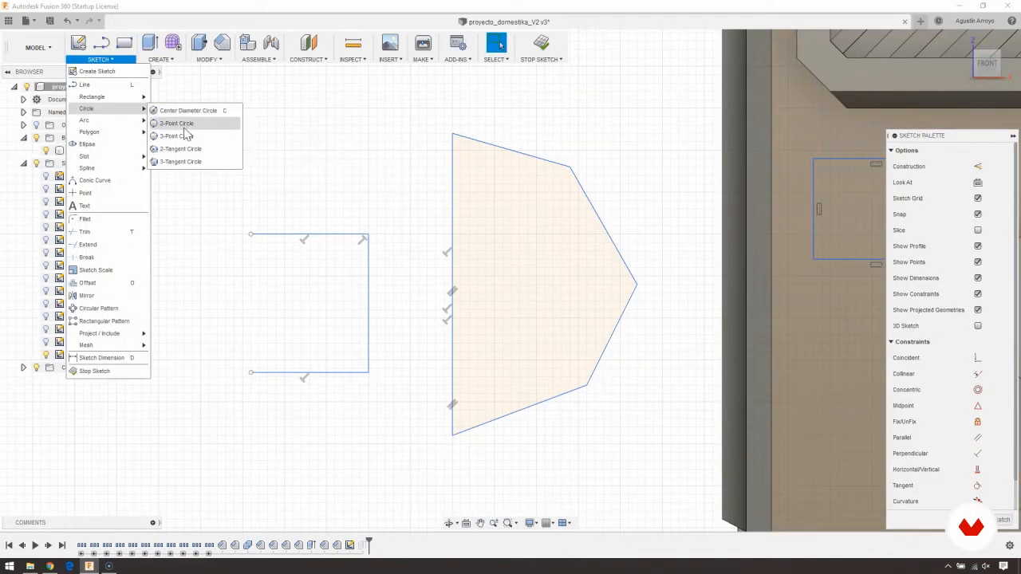
{"action": "left_click", "coordinate": [187, 112]}
{"action": "scroll", "coordinate": [349, 223], "scroll_direction": "up", "scroll_amount": 2}
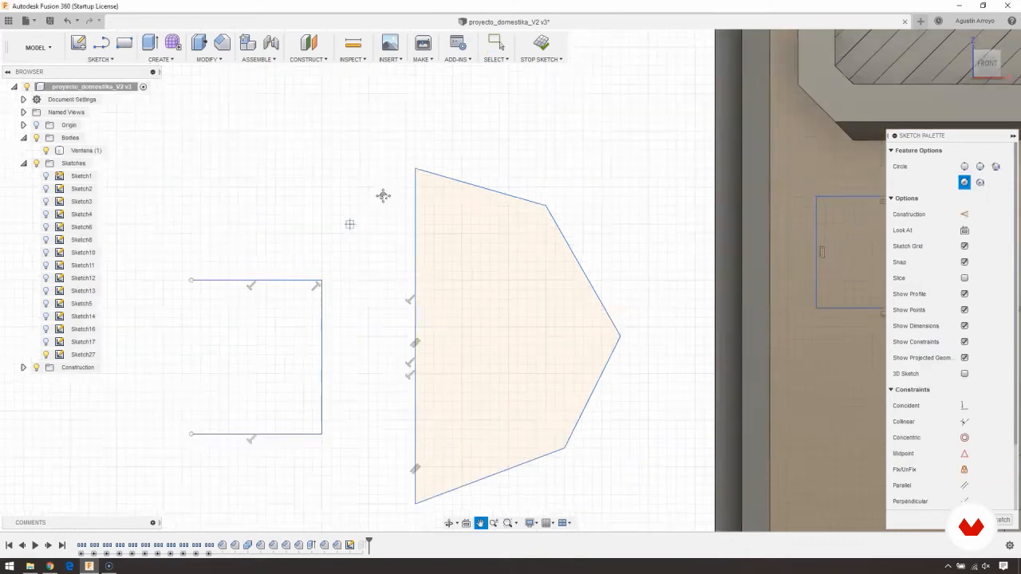
{"action": "left_click", "coordinate": [356, 203]}
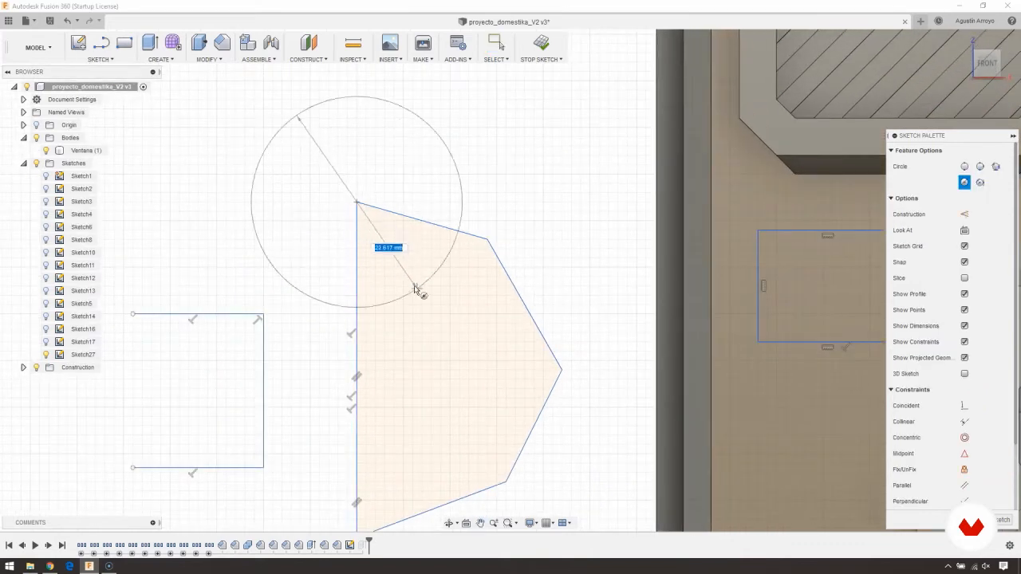
{"action": "left_click", "coordinate": [478, 174]}
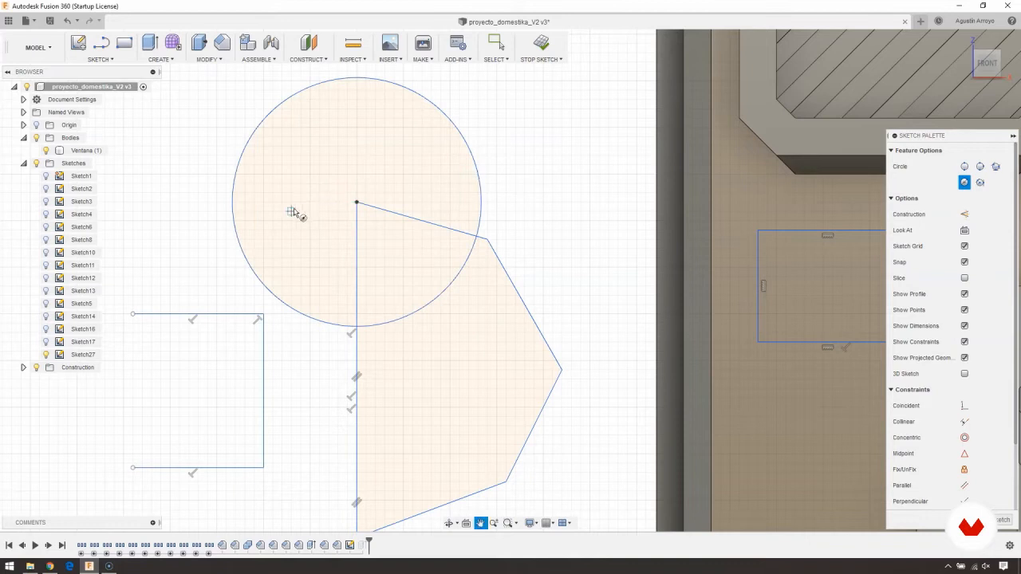
{"action": "scroll", "coordinate": [292, 212], "scroll_direction": "down", "scroll_amount": 3}
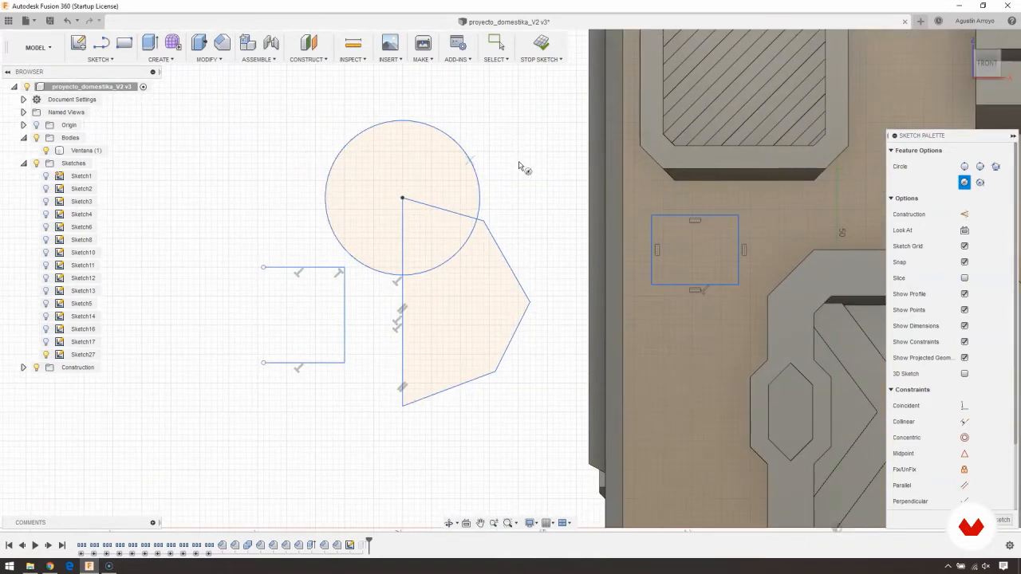
{"action": "key", "text": "Escape"}
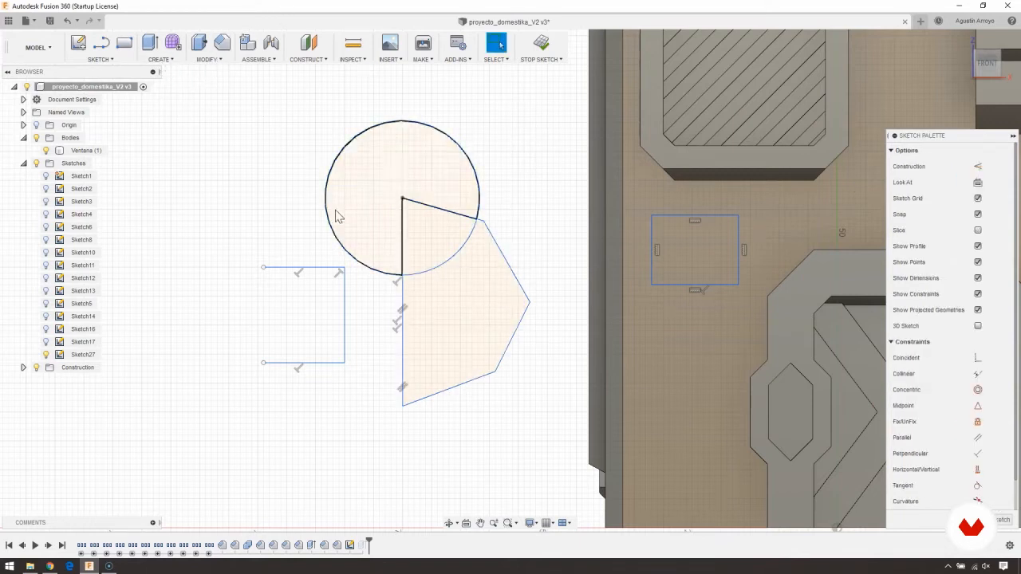
- Extrude the circle and polygon profiles 41 mm as a new body, leaving out their overlapping sector
{"action": "left_click", "coordinate": [150, 42]}
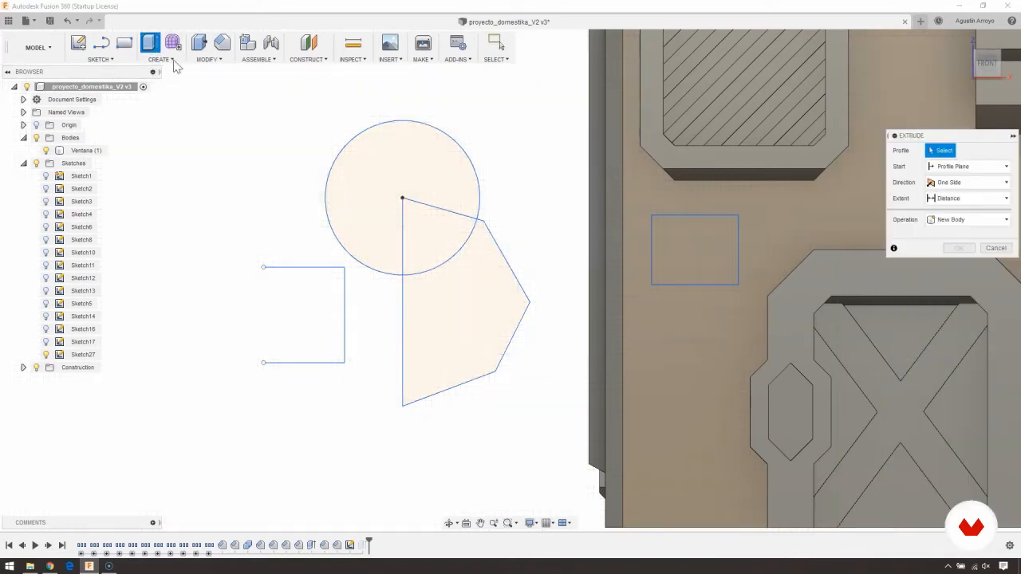
{"action": "left_click", "coordinate": [373, 179]}
{"action": "left_click", "coordinate": [456, 330]}
{"action": "left_click", "coordinate": [415, 165]}
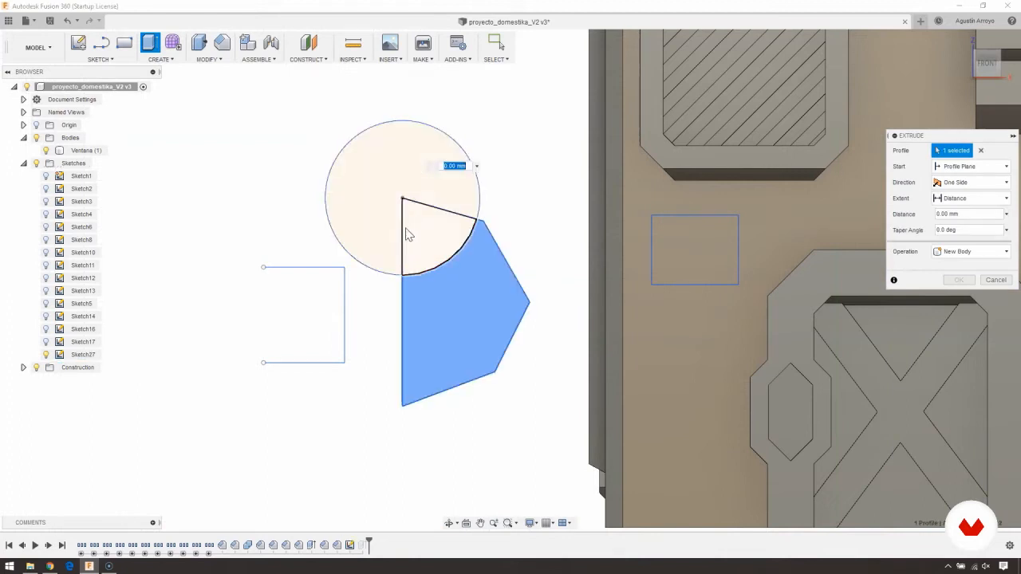
{"action": "middle_click_drag", "start_coordinate": [334, 194], "coordinate": [431, 306], "text": "shift"}
{"action": "left_click", "coordinate": [380, 156]}
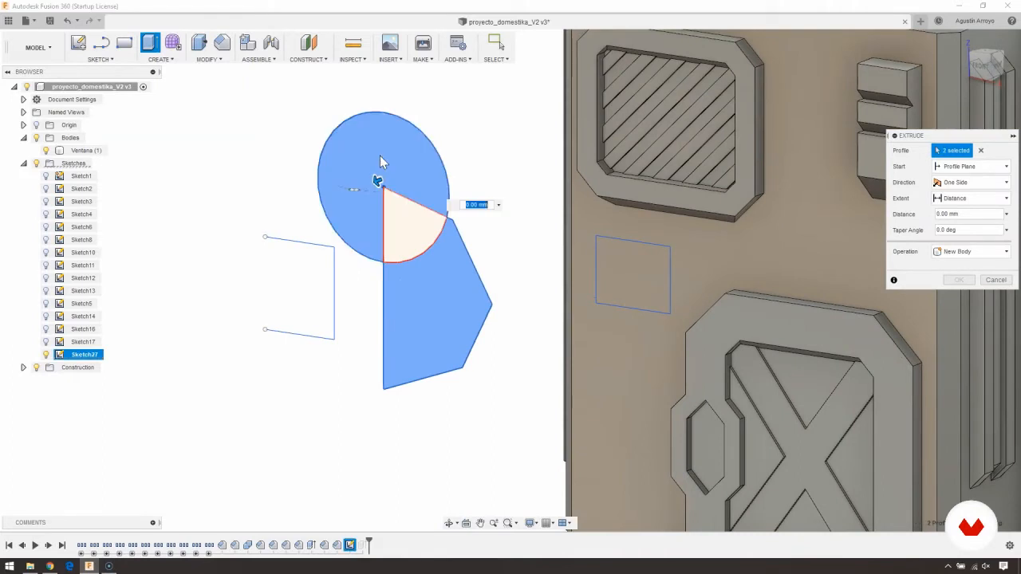
{"action": "left_click_drag", "start_coordinate": [378, 177], "coordinate": [253, 231]}
{"action": "middle_click_drag", "start_coordinate": [226, 213], "coordinate": [257, 212], "text": "shift"}
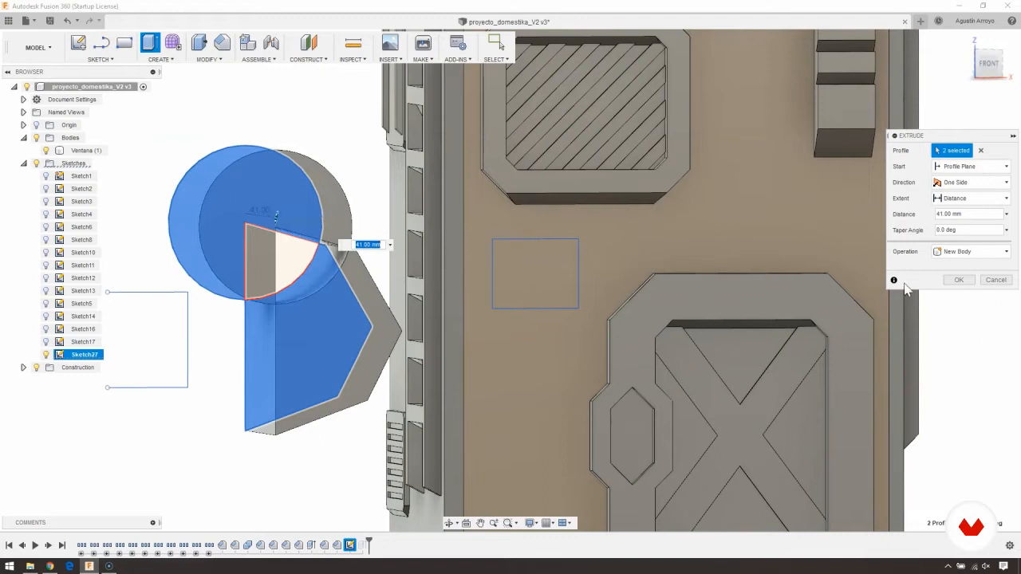
{"action": "left_click", "coordinate": [955, 279]}
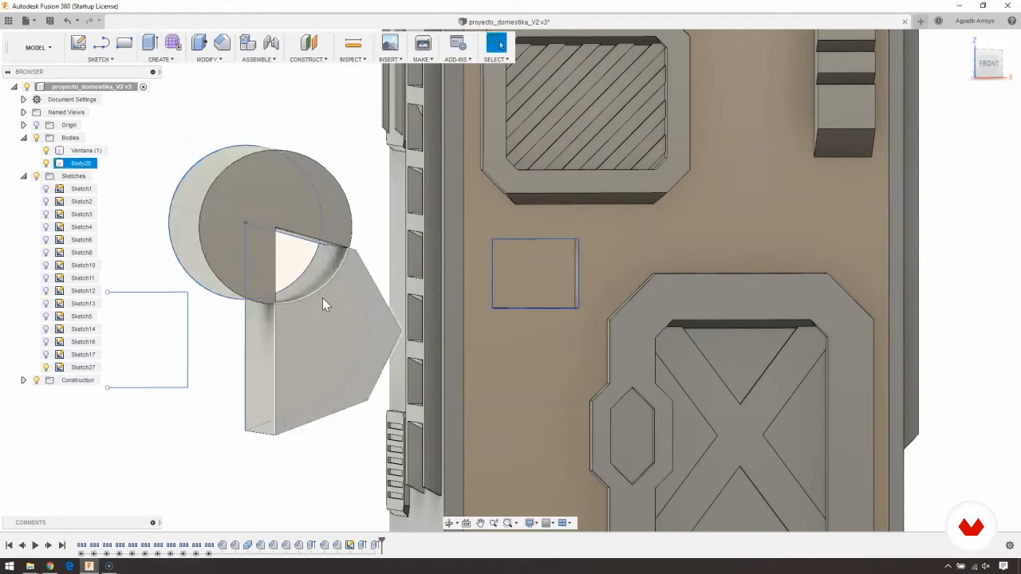
- Highlight the source sketch of the extruded body and compare its profiles with the solid
{"action": "middle_click_drag", "start_coordinate": [323, 297], "coordinate": [476, 269]}
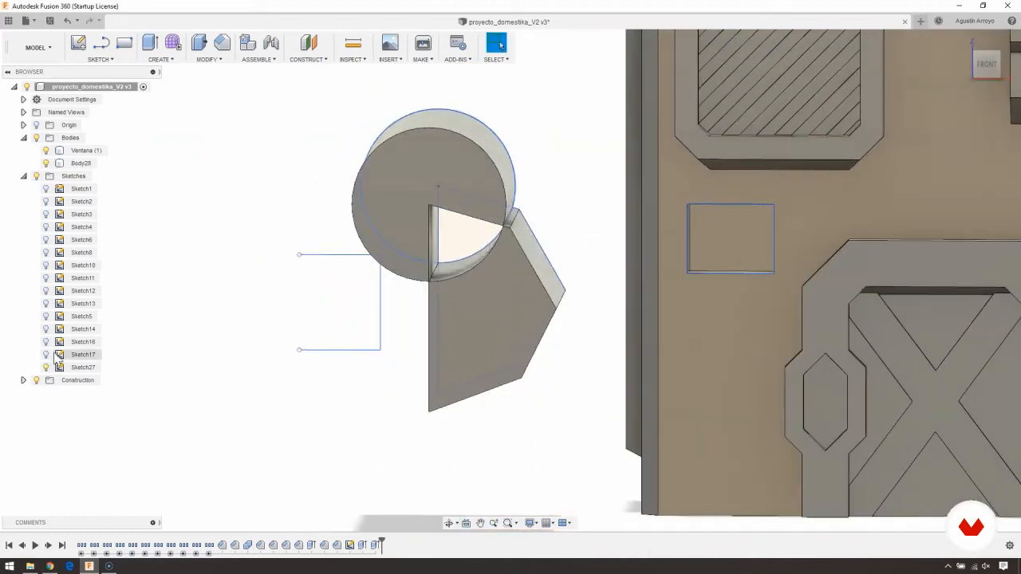
{"action": "left_click", "coordinate": [84, 367]}
{"action": "middle_click_drag", "start_coordinate": [349, 271], "coordinate": [330, 266], "text": "shift"}
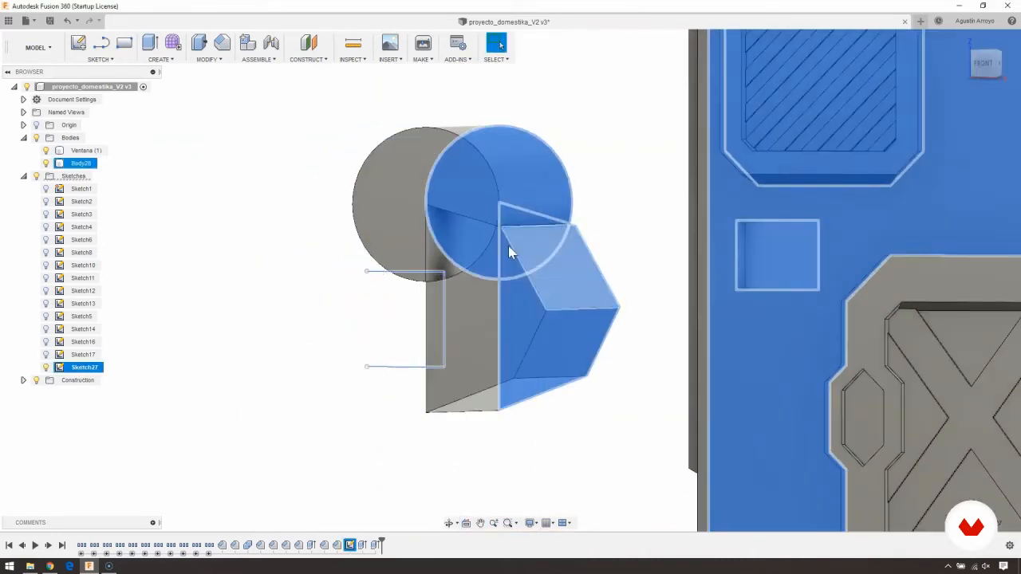
{"action": "left_click", "coordinate": [601, 158]}
- Try extruding the overlapping sector of the circle and polygon beyond the front of the existing body, and undo that extrusion
{"action": "scroll", "coordinate": [655, 216], "scroll_direction": "down", "scroll_amount": 3}
{"action": "middle_click_drag", "start_coordinate": [656, 216], "coordinate": [391, 259]}
{"action": "middle_click_drag", "start_coordinate": [279, 236], "coordinate": [294, 229], "text": "shift"}
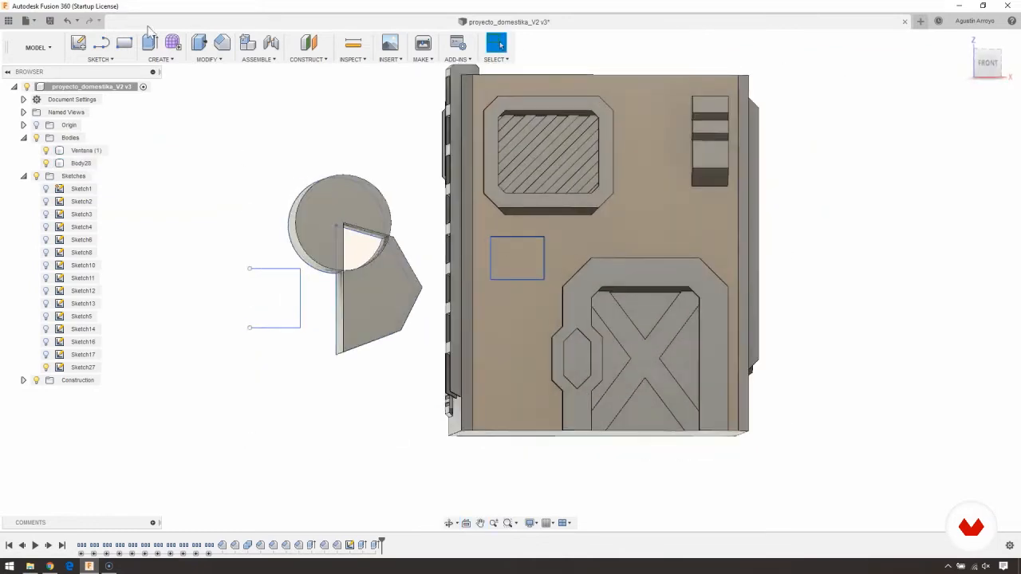
{"action": "left_click", "coordinate": [149, 42]}
{"action": "left_click", "coordinate": [370, 240]}
{"action": "middle_click_drag", "start_coordinate": [370, 239], "coordinate": [478, 256], "text": "shift"}
{"action": "left_click_drag", "start_coordinate": [479, 256], "coordinate": [637, 259]}
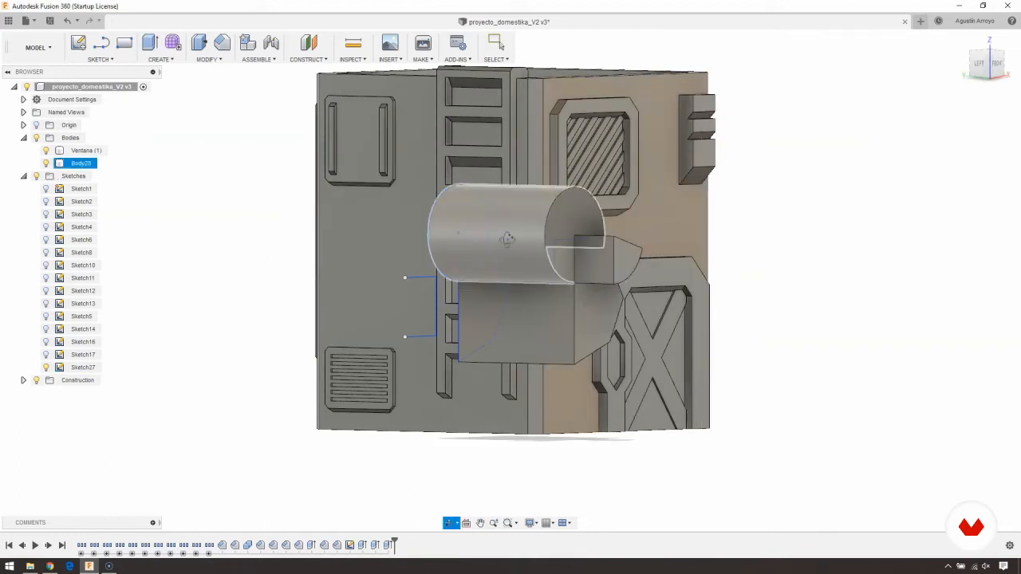
{"action": "middle_click_drag", "start_coordinate": [508, 239], "coordinate": [527, 273], "text": "shift"}
{"action": "scroll", "coordinate": [369, 308], "scroll_direction": "up", "scroll_amount": 2}
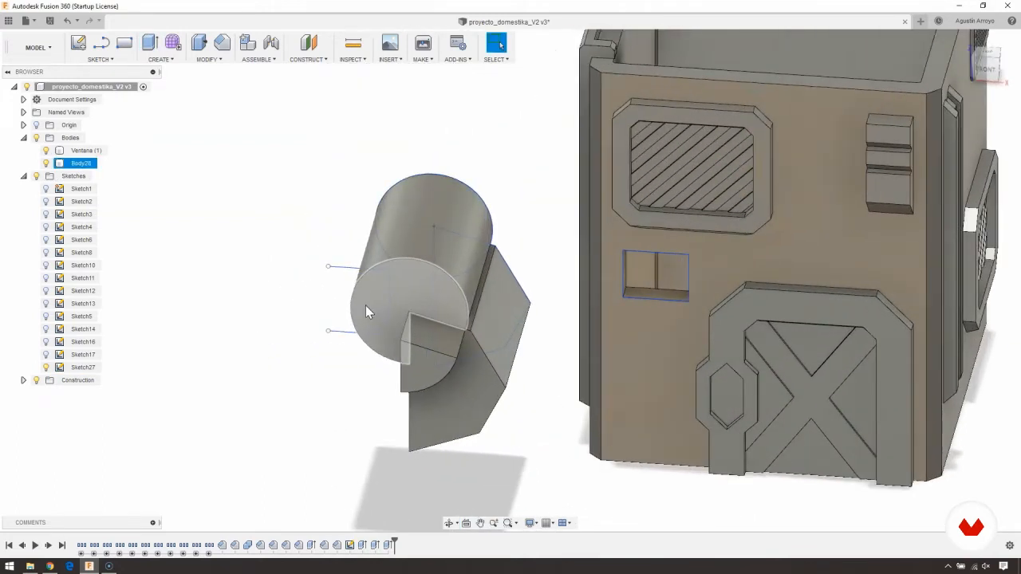
{"action": "mouse_move", "coordinate": [370, 309]}
{"action": "middle_mouse_down"}
{"action": "mouse_move", "coordinate": [434, 300]}
{"action": "mouse_move", "coordinate": [403, 282]}
{"action": "mouse_move", "coordinate": [262, 260]}
{"action": "middle_mouse_up"}
{"action": "key", "text": "ctrl+z"}
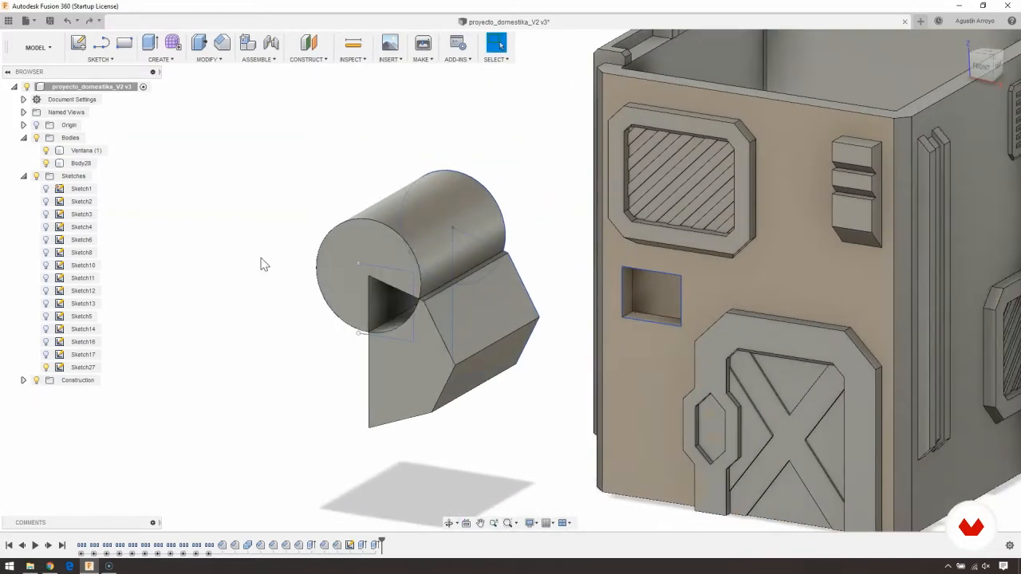
- Undo the new body extruded from the circle and polygon profiles, and finish editing their sketch
{"action": "key", "text": "ctrl+z"}
{"action": "key", "text": "ctrl+z"}
{"action": "middle_click_drag", "start_coordinate": [197, 259], "coordinate": [406, 275]}
{"action": "middle_click_drag", "start_coordinate": [538, 256], "coordinate": [470, 234]}
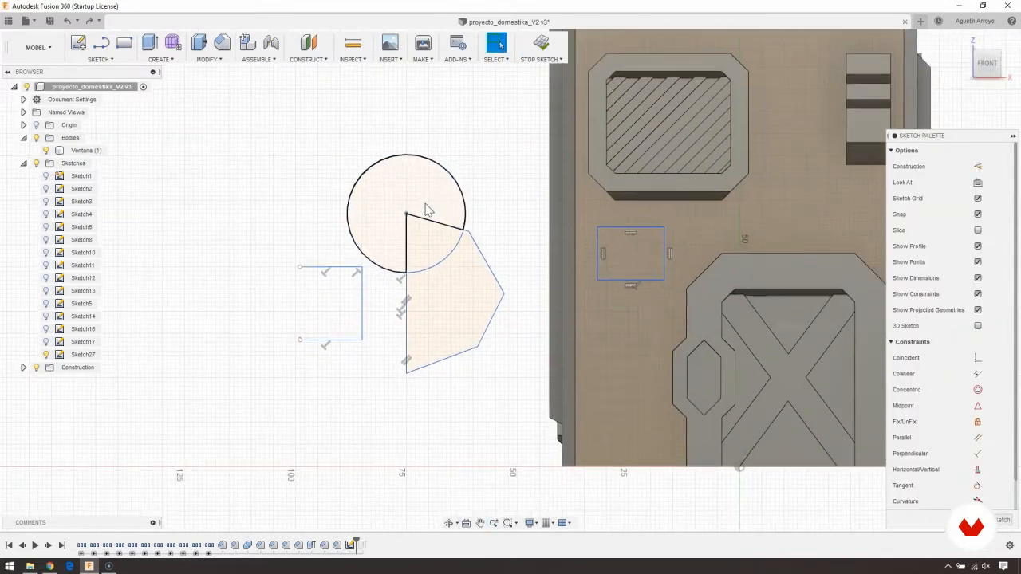
{"action": "middle_click_drag", "start_coordinate": [424, 181], "coordinate": [403, 176]}
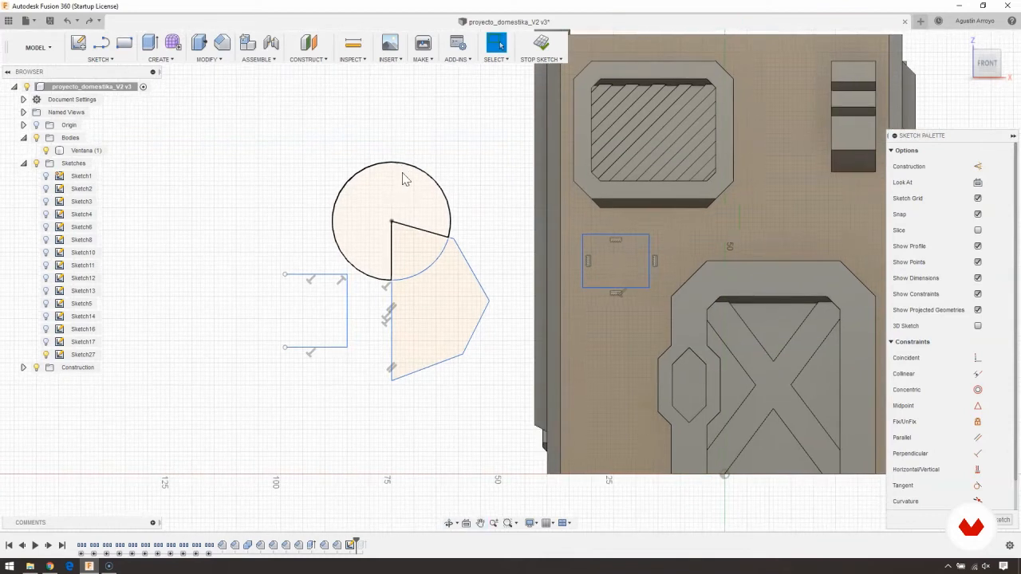
{"action": "left_click", "coordinate": [541, 44]}
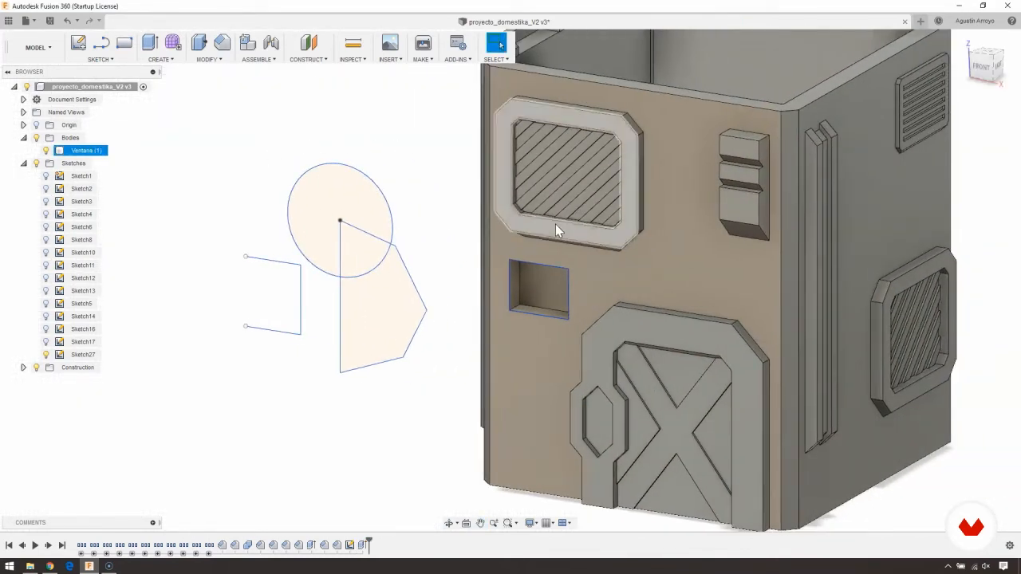
- Delete the sketch containing the circle, polygon, open profile and wall rectangle, along with its extruded wall opening
{"action": "left_click", "coordinate": [45, 355]}
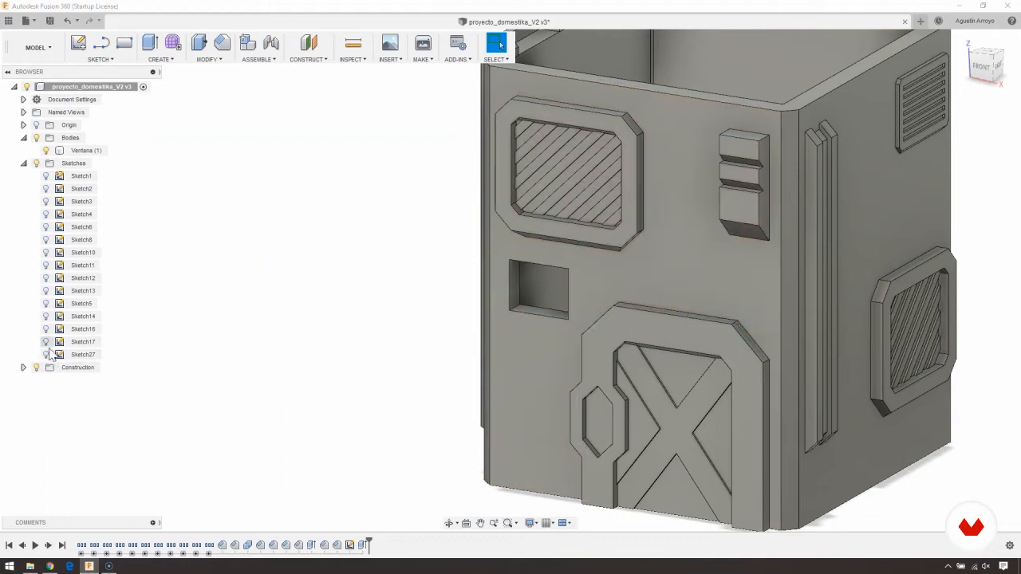
{"action": "left_click", "coordinate": [47, 356]}
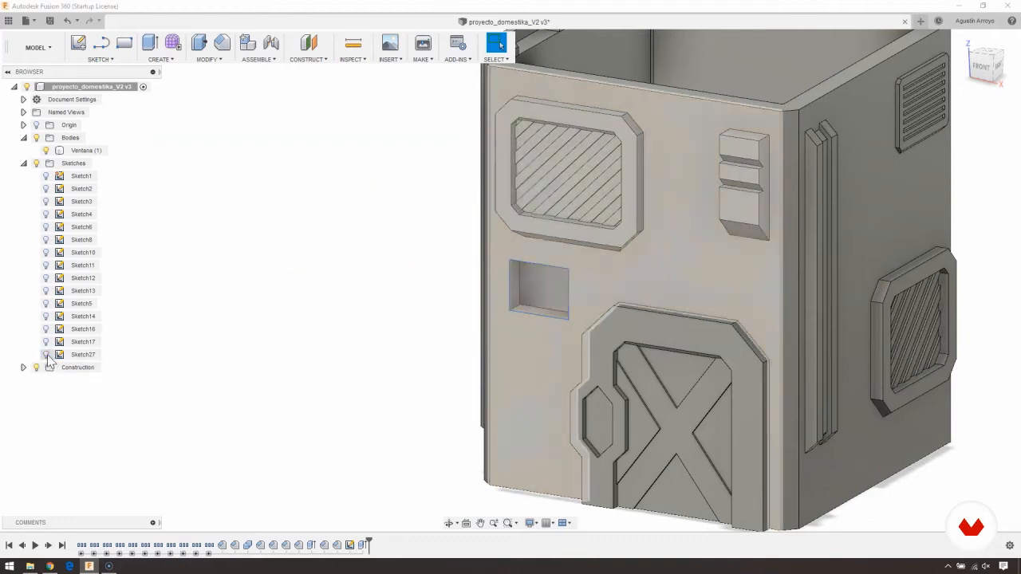
{"action": "left_click", "coordinate": [355, 545]}
{"action": "right_click", "coordinate": [354, 546]}
{"action": "left_click", "coordinate": [385, 499]}
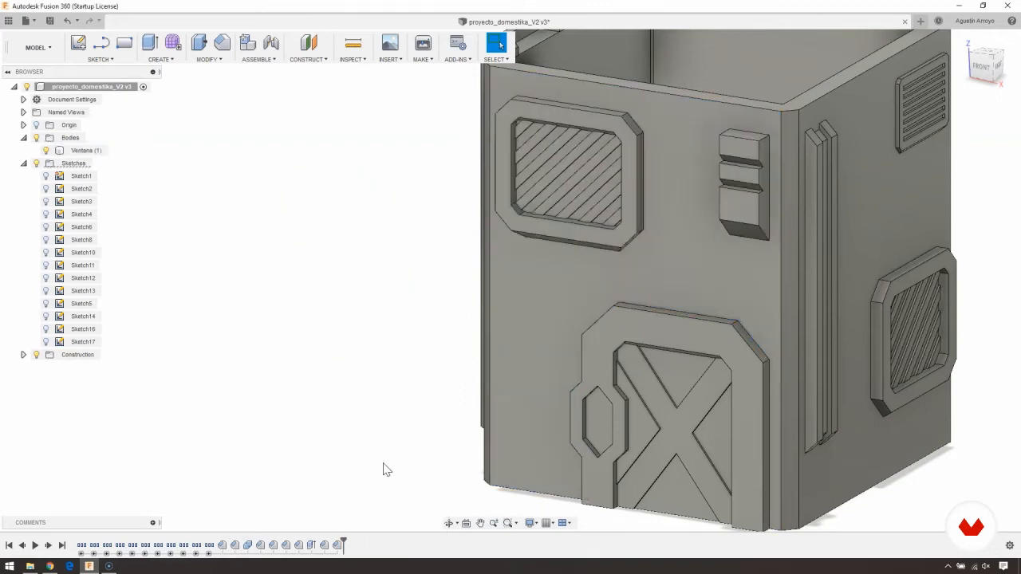
- On the front wall face, sketch a center diameter circle of about 28.6 mm diameter, beside the building
{"action": "mouse_move", "coordinate": [372, 343]}
{"action": "middle_mouse_down"}
{"action": "mouse_move", "coordinate": [325, 405]}
{"action": "mouse_move", "coordinate": [434, 355]}
{"action": "middle_mouse_up"}
{"action": "left_click", "coordinate": [497, 341]}
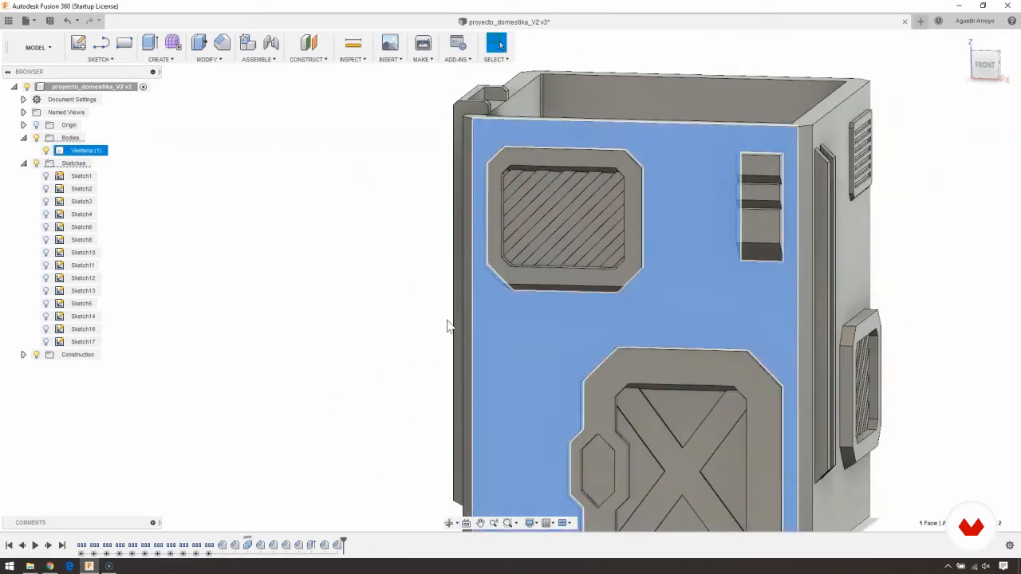
{"action": "left_click", "coordinate": [344, 333]}
{"action": "left_click", "coordinate": [544, 321]}
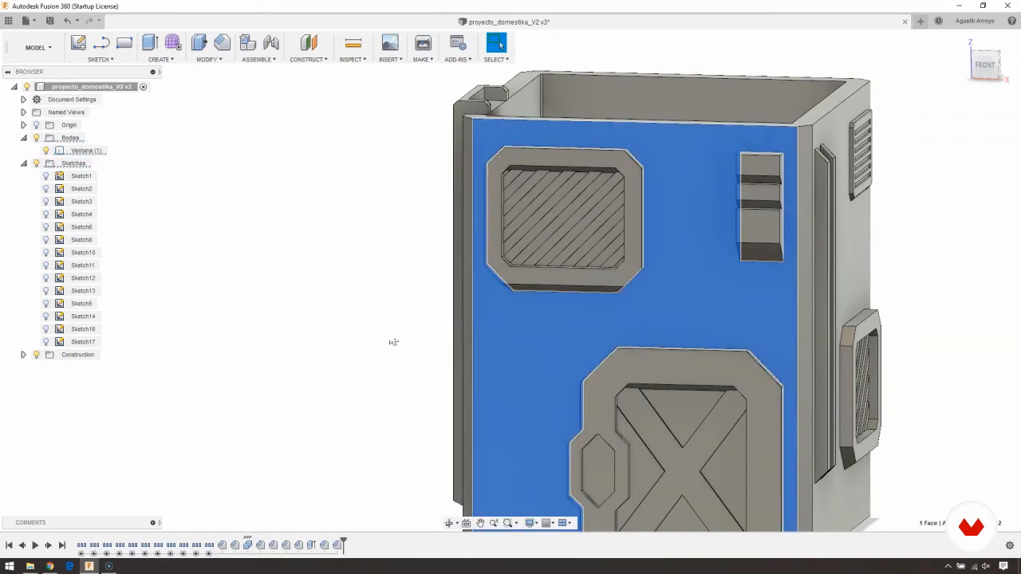
{"action": "left_click", "coordinate": [100, 60]}
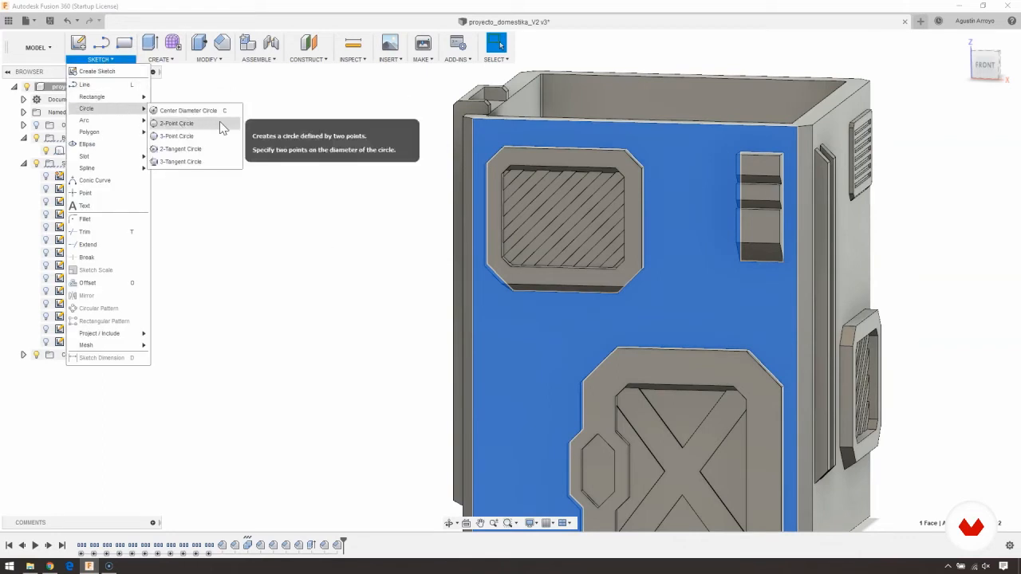
{"action": "key", "text": "c"}
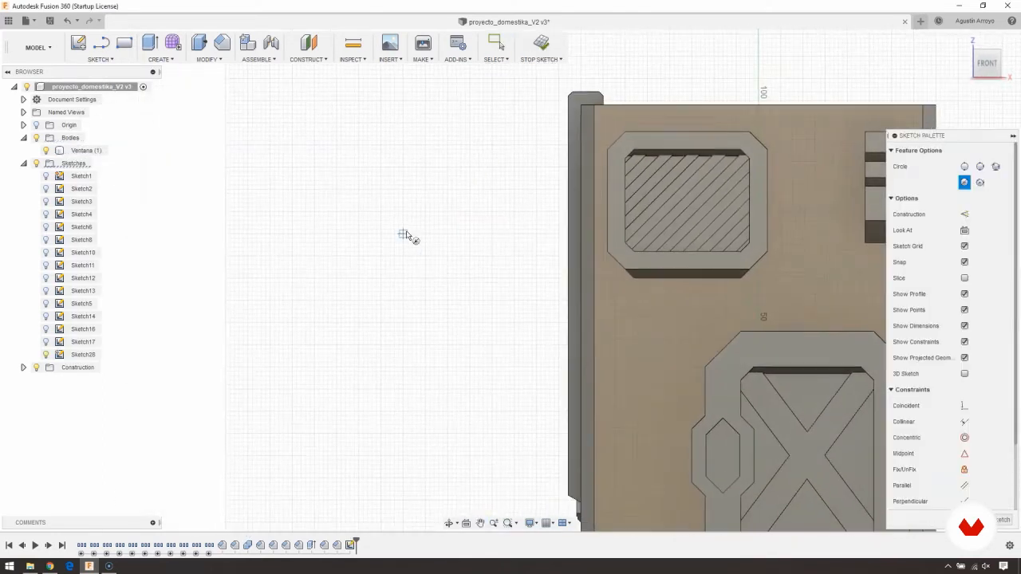
{"action": "left_click", "coordinate": [402, 233]}
{"action": "left_click", "coordinate": [431, 288]}
- Sketch a 3-point arc beside the circle, bulging away from it, with endpoints about 28 mm apart
{"action": "middle_click_drag", "start_coordinate": [284, 235], "coordinate": [311, 226]}
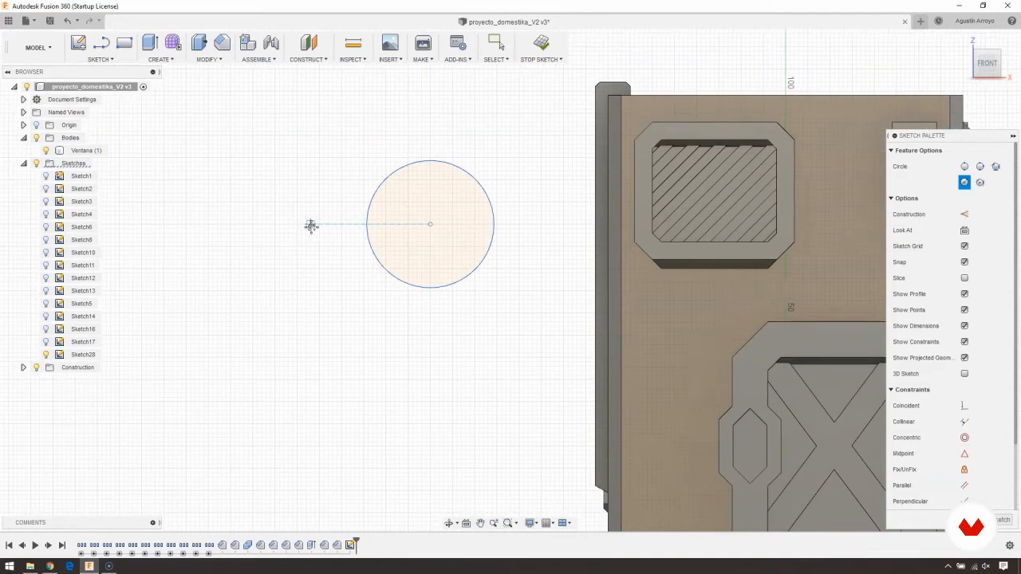
{"action": "left_click", "coordinate": [107, 61]}
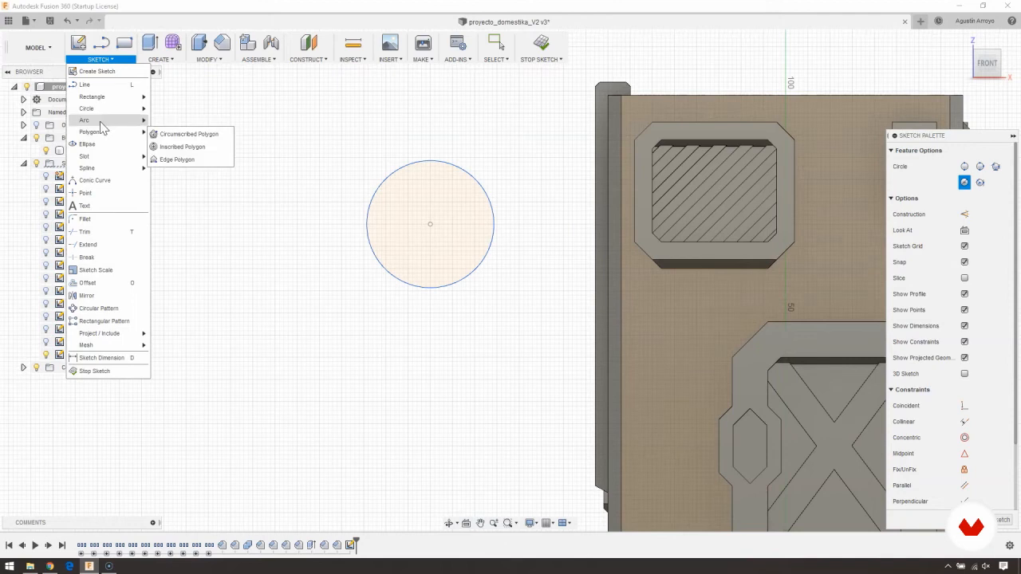
{"action": "mouse_move", "coordinate": [101, 122]}
{"action": "left_click", "coordinate": [159, 124]}
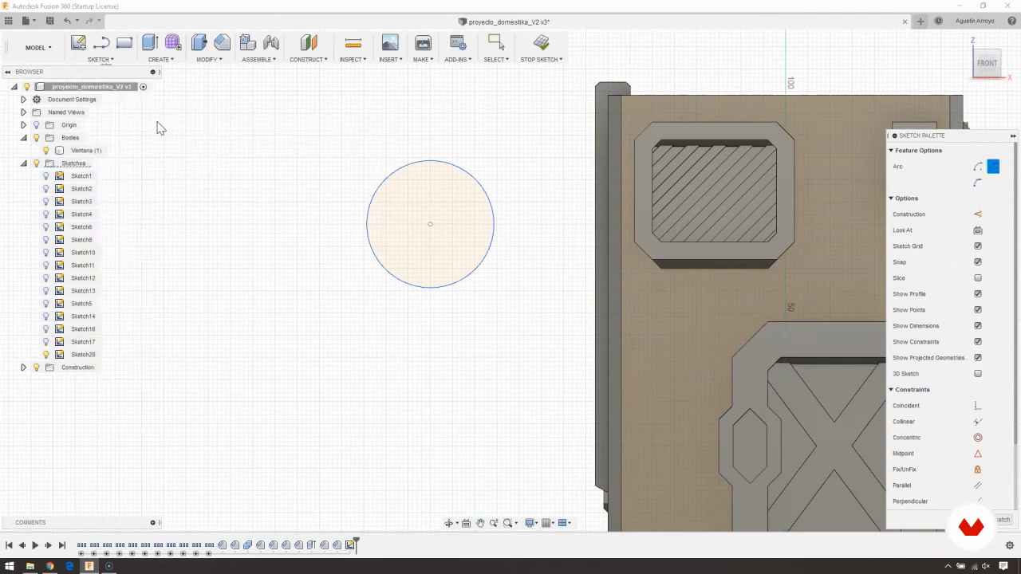
{"action": "left_click", "coordinate": [209, 242]}
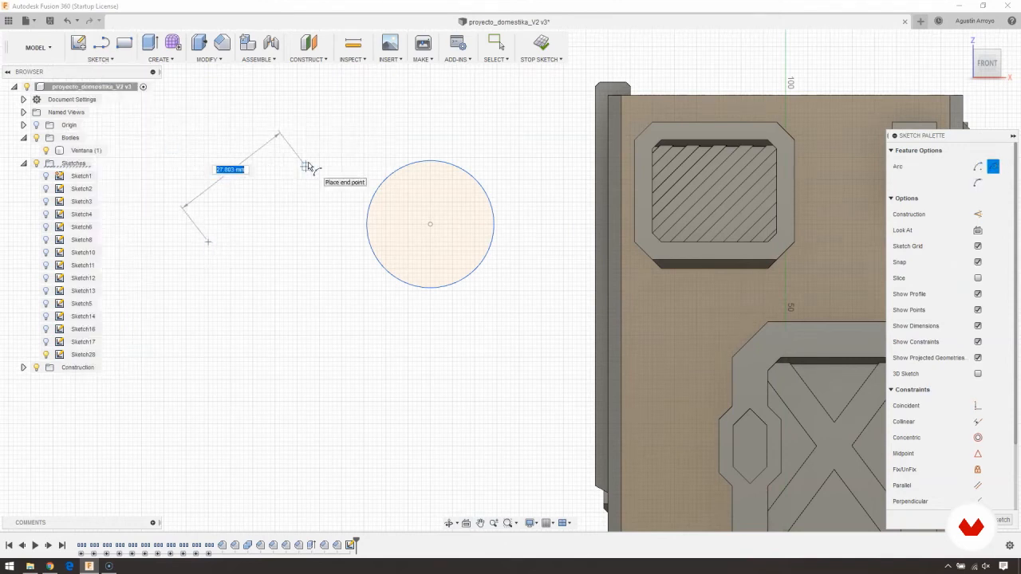
{"action": "left_click", "coordinate": [306, 166]}
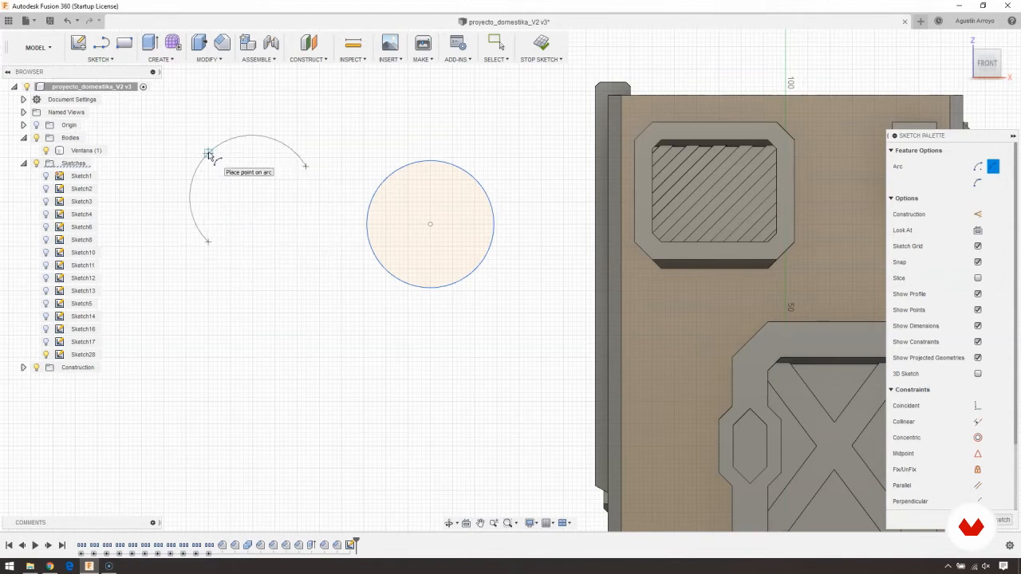
{"action": "left_click", "coordinate": [208, 153]}
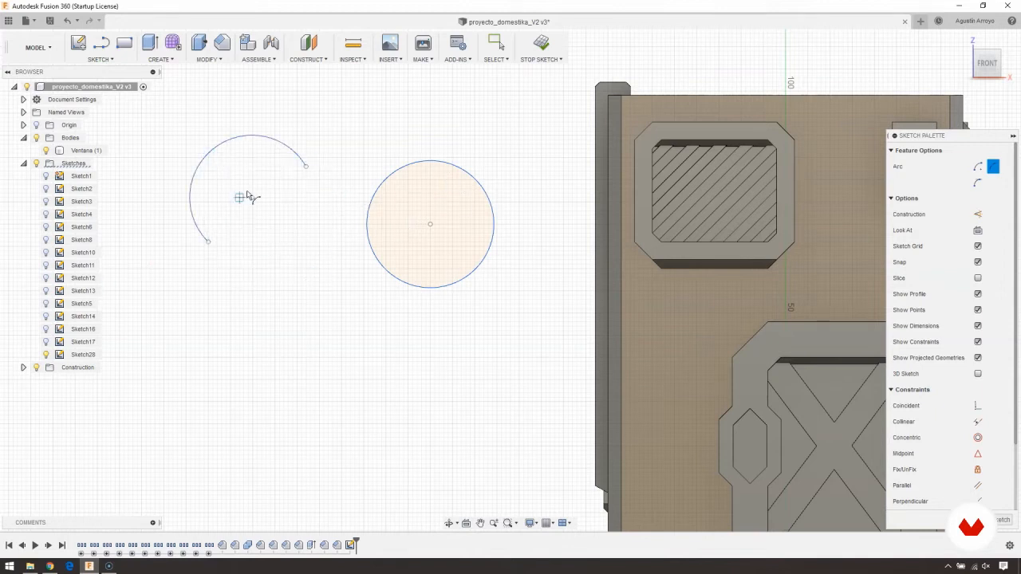
- Sketch a 5-sided circumscribed polygon centred on the circle, with one edge touching the circle's lowest point
{"action": "mouse_move", "coordinate": [169, 126]}
{"action": "middle_mouse_down"}
{"action": "mouse_move", "coordinate": [182, 143]}
{"action": "mouse_move", "coordinate": [278, 127]}
{"action": "mouse_move", "coordinate": [315, 136]}
{"action": "middle_mouse_up"}
{"action": "left_click", "coordinate": [100, 59]}
{"action": "mouse_move", "coordinate": [120, 130]}
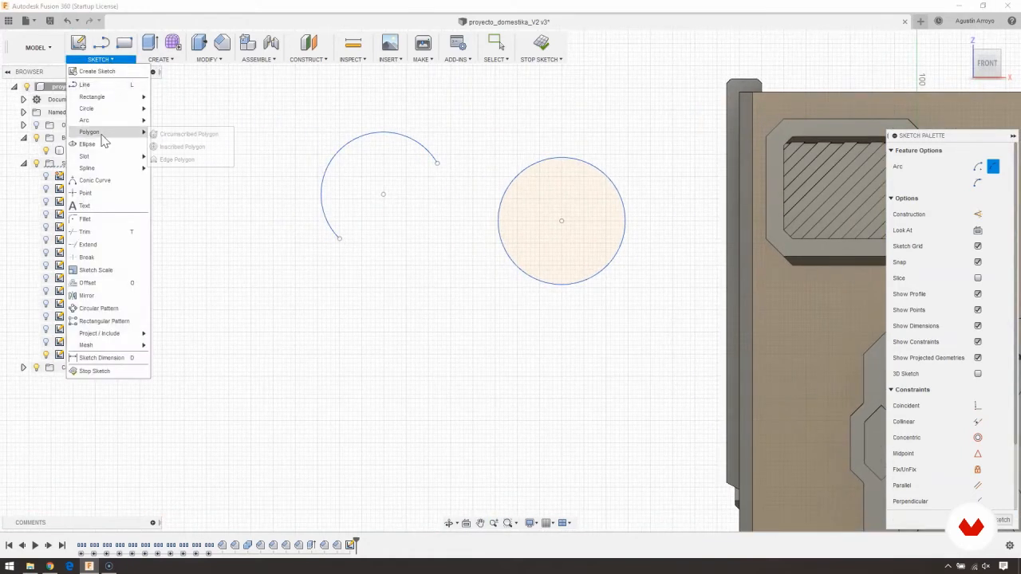
{"action": "left_click", "coordinate": [182, 155]}
{"action": "mouse_move", "coordinate": [726, 316]}
{"action": "middle_mouse_down"}
{"action": "mouse_move", "coordinate": [499, 242]}
{"action": "mouse_move", "coordinate": [511, 314]}
{"action": "middle_mouse_up"}
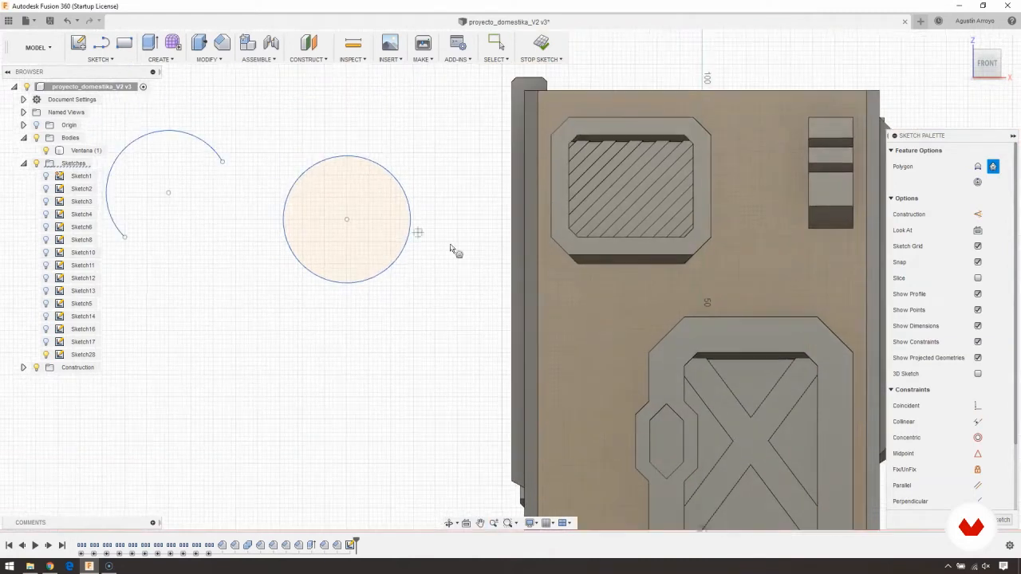
{"action": "left_click", "coordinate": [161, 60]}
{"action": "middle_click_drag", "start_coordinate": [337, 198], "coordinate": [489, 203]}
{"action": "middle_click_drag", "start_coordinate": [363, 282], "coordinate": [388, 259]}
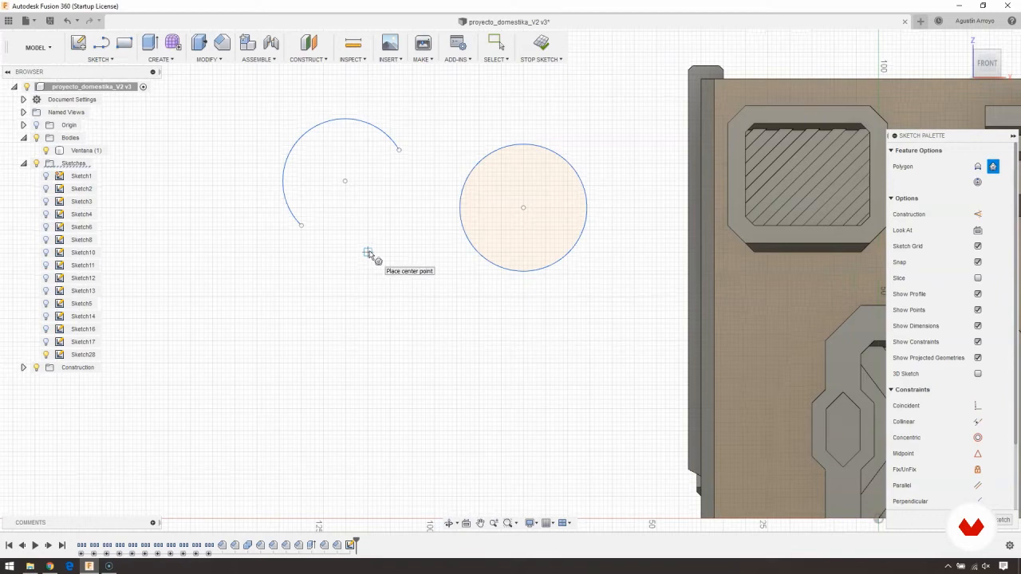
{"action": "scroll", "coordinate": [366, 279], "scroll_direction": "up", "scroll_amount": 2}
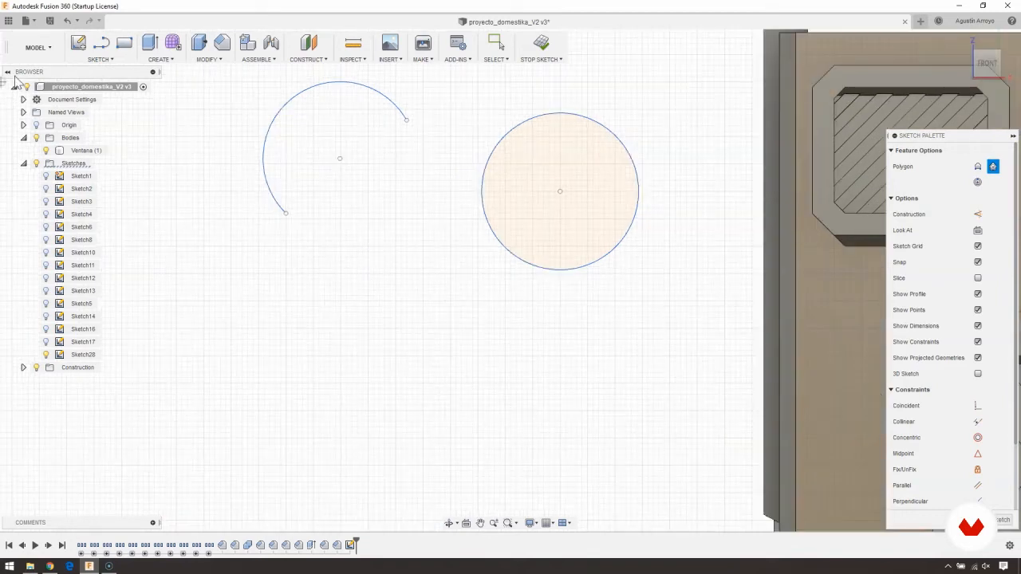
{"action": "left_click", "coordinate": [107, 63]}
{"action": "mouse_move", "coordinate": [104, 132]}
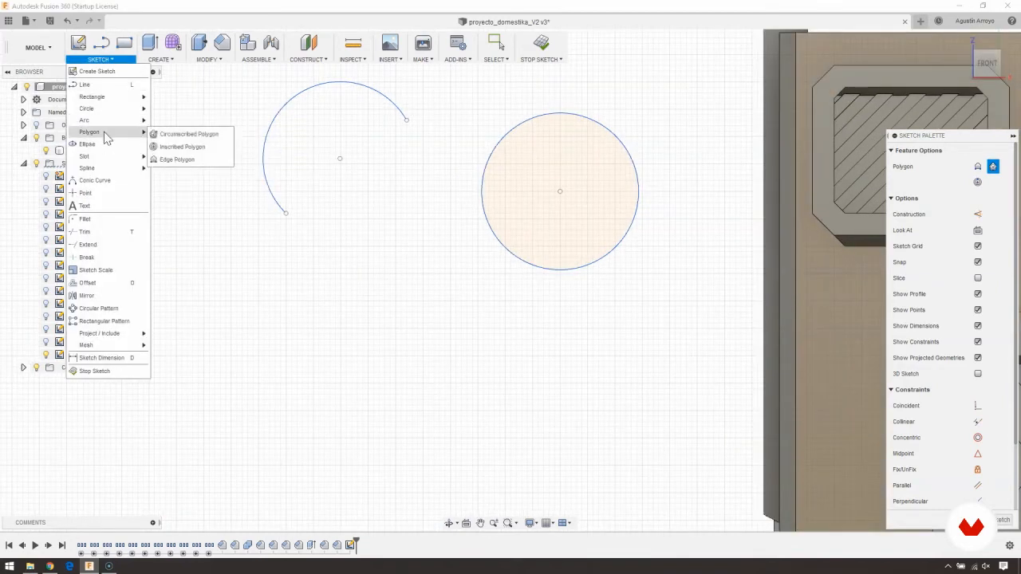
{"action": "left_click", "coordinate": [189, 136]}
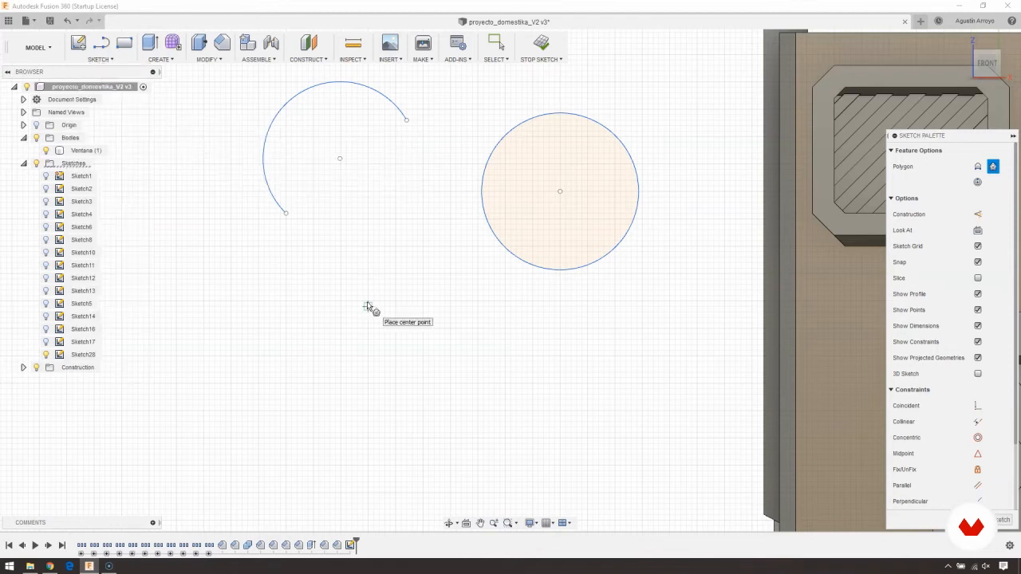
{"action": "left_click", "coordinate": [560, 193]}
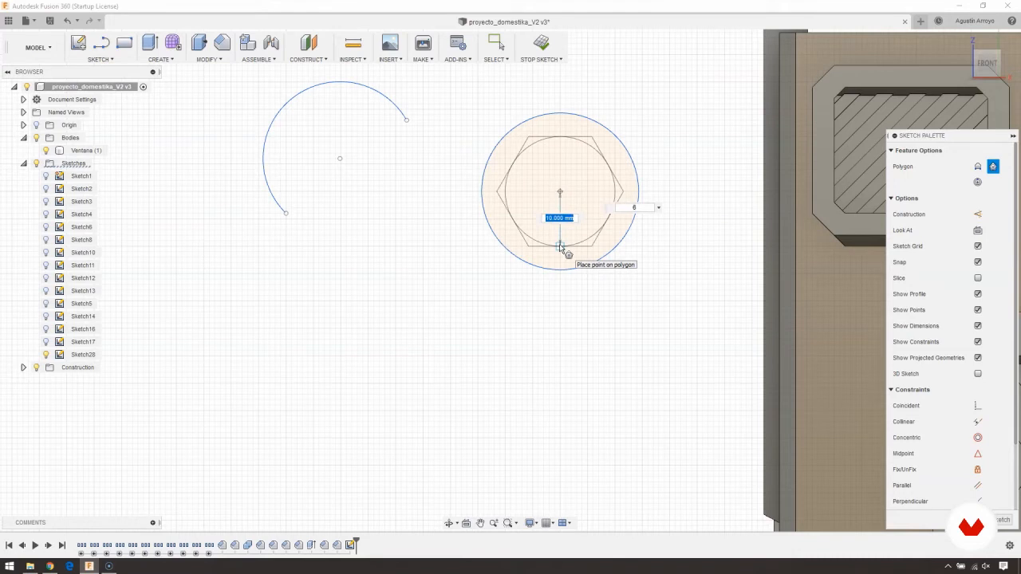
{"action": "middle_click_drag", "start_coordinate": [565, 271], "coordinate": [504, 297]}
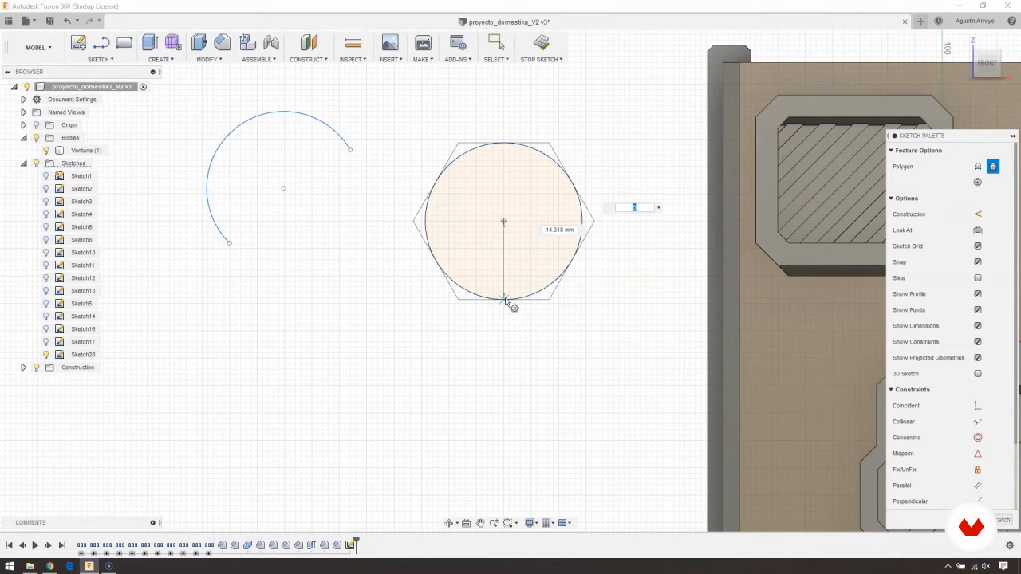
{"action": "type", "text": "8"}
{"action": "type", "text": "5"}
{"action": "left_click", "coordinate": [503, 300]}
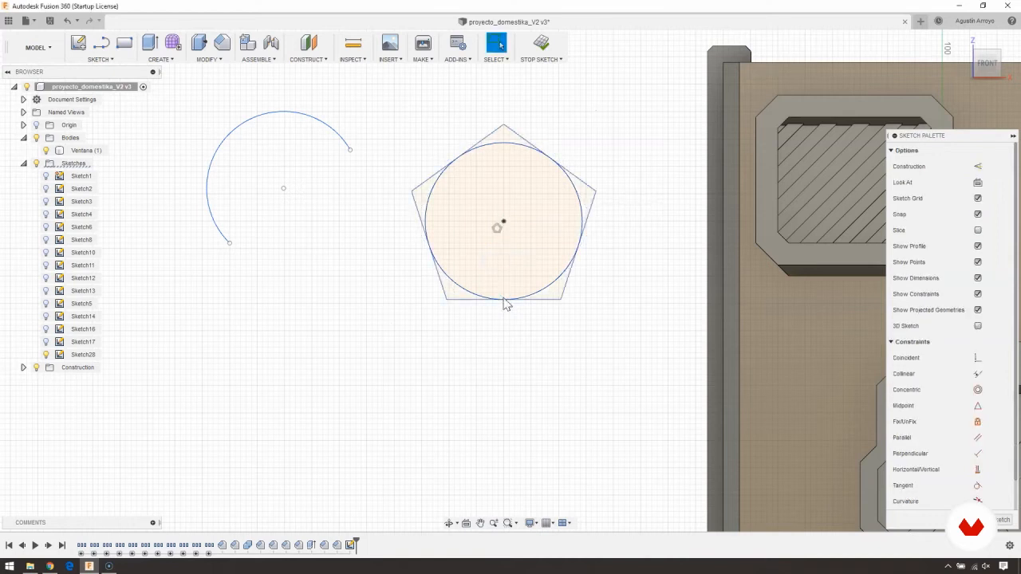
- Try selecting the circle and all five corner profiles of the pentagon for an extrusion, and cancel it
{"action": "middle_click_drag", "start_coordinate": [396, 231], "coordinate": [321, 275]}
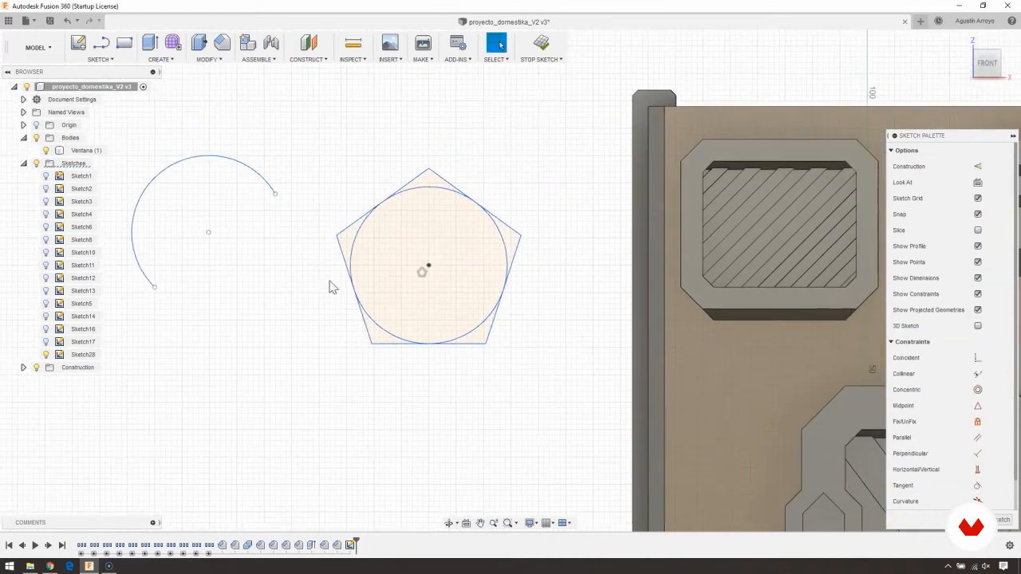
{"action": "scroll", "coordinate": [402, 228], "scroll_direction": "up", "scroll_amount": 2}
{"action": "key", "text": "e"}
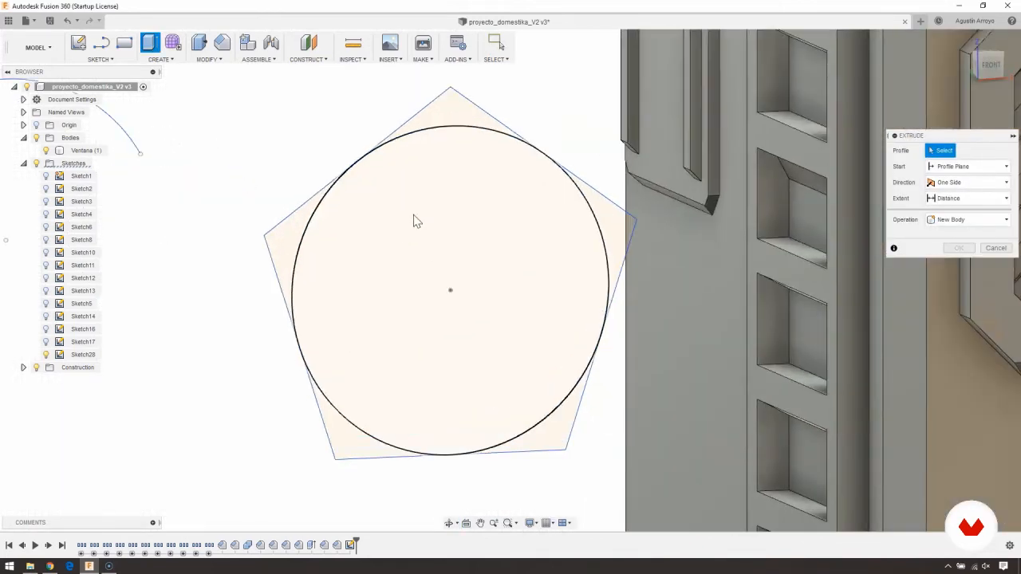
{"action": "left_click", "coordinate": [414, 221]}
{"action": "left_click", "coordinate": [449, 110]}
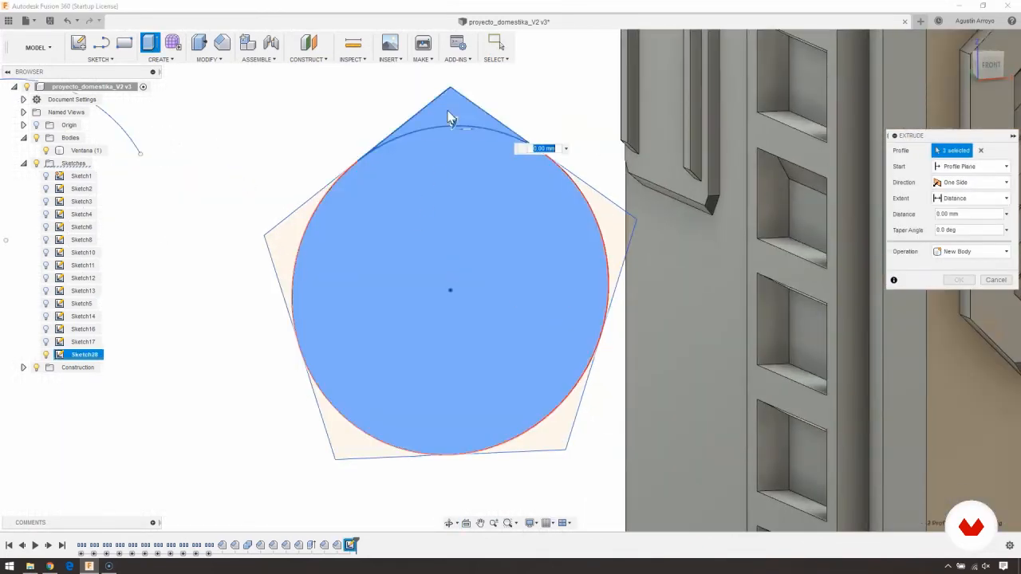
{"action": "left_click", "coordinate": [281, 241]}
{"action": "left_click", "coordinate": [603, 234]}
{"action": "left_click", "coordinate": [629, 236]}
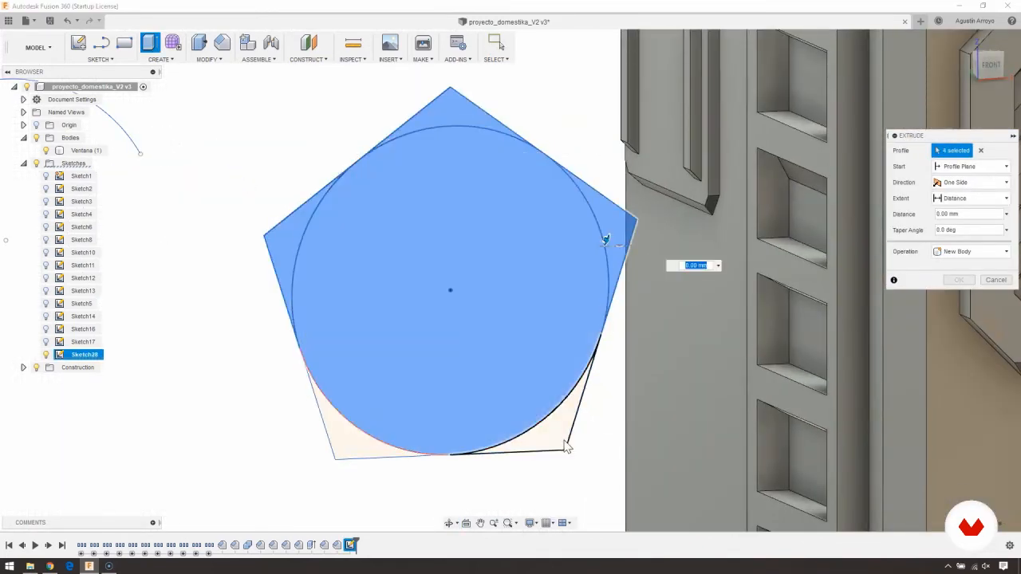
{"action": "left_click", "coordinate": [564, 443]}
{"action": "left_click", "coordinate": [347, 451]}
{"action": "left_click", "coordinate": [995, 280]}
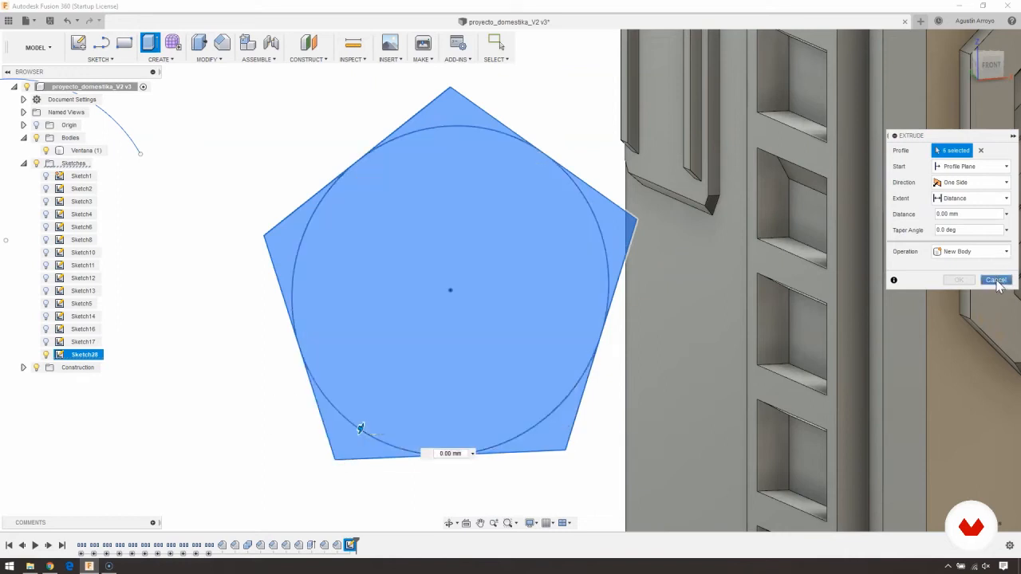
- Sketch a 5-sided inscribed polygon centred on the circle, with one vertex on the circle's topmost point
{"action": "left_click", "coordinate": [993, 68]}
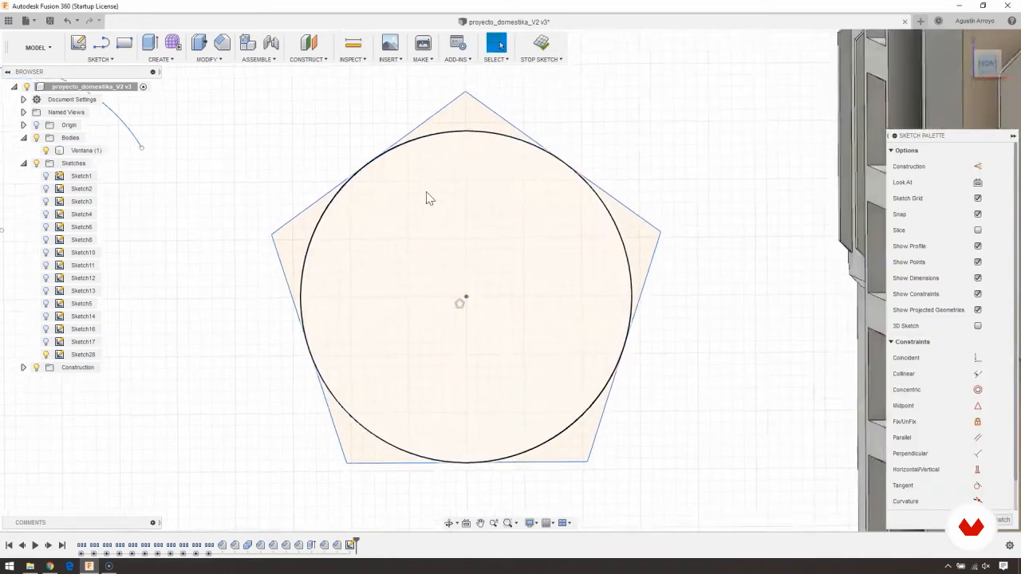
{"action": "left_click", "coordinate": [100, 59]}
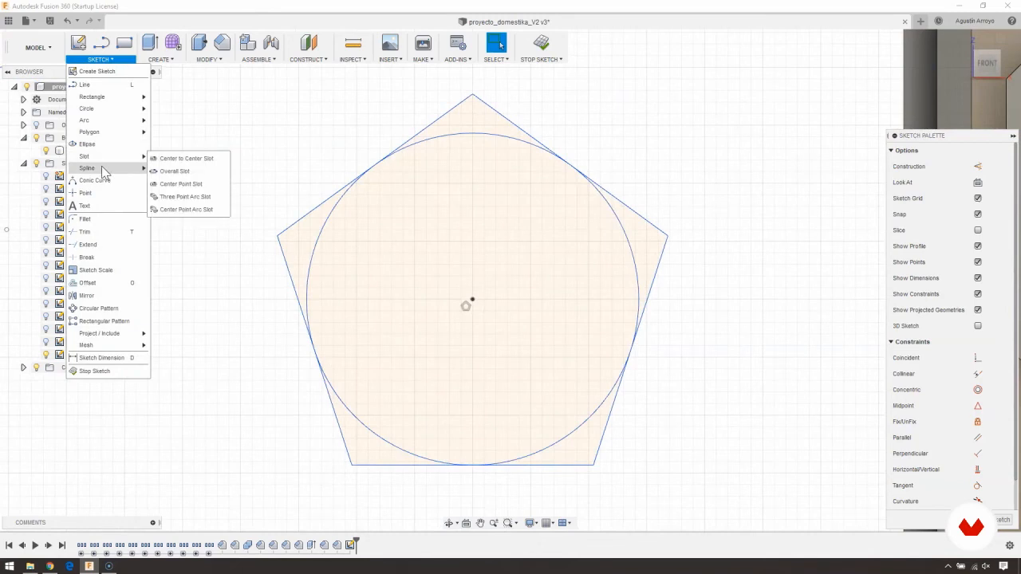
{"action": "left_click", "coordinate": [184, 146]}
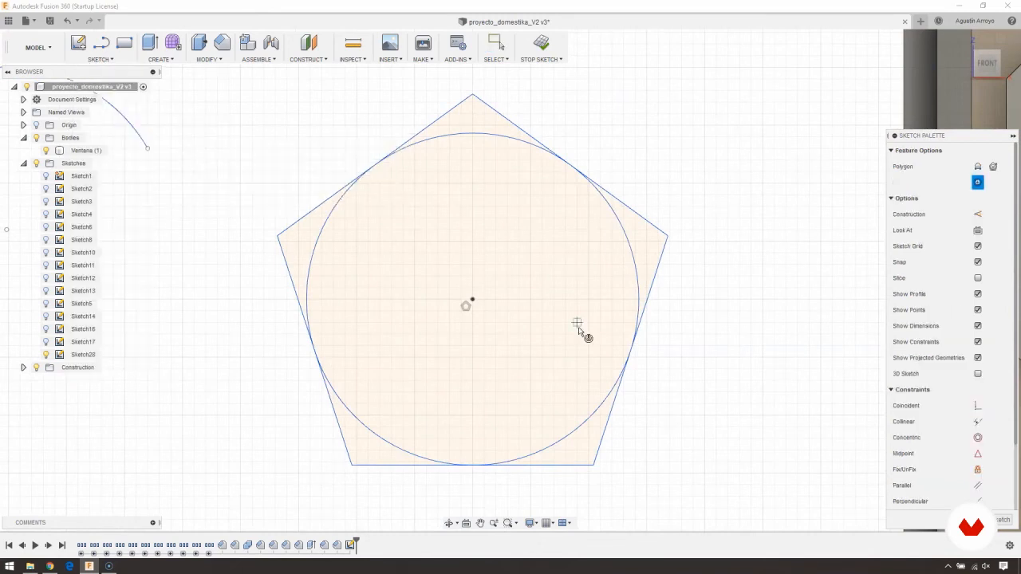
{"action": "left_click", "coordinate": [472, 300]}
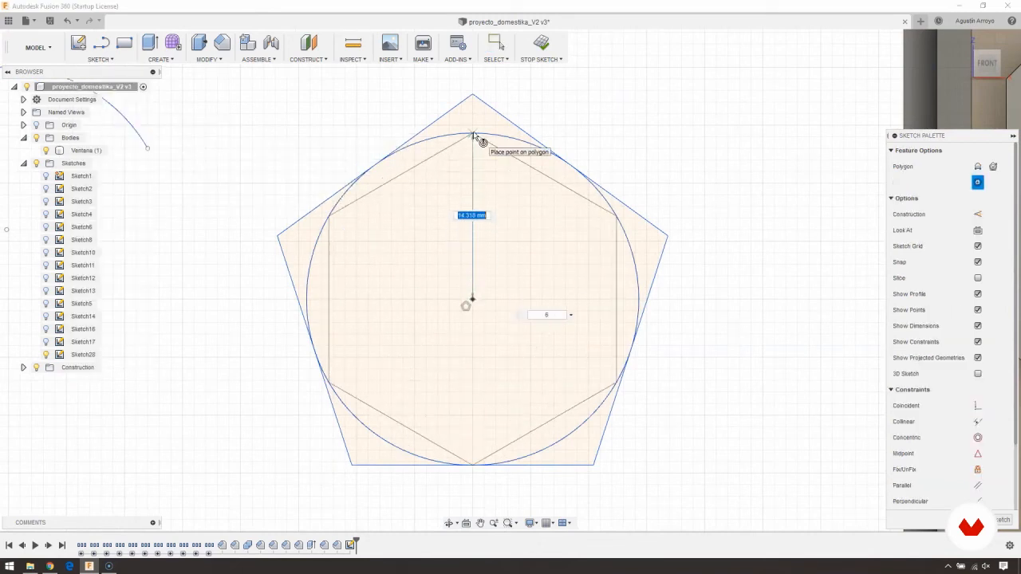
{"action": "key", "text": "Tab"}
{"action": "type", "text": "5"}
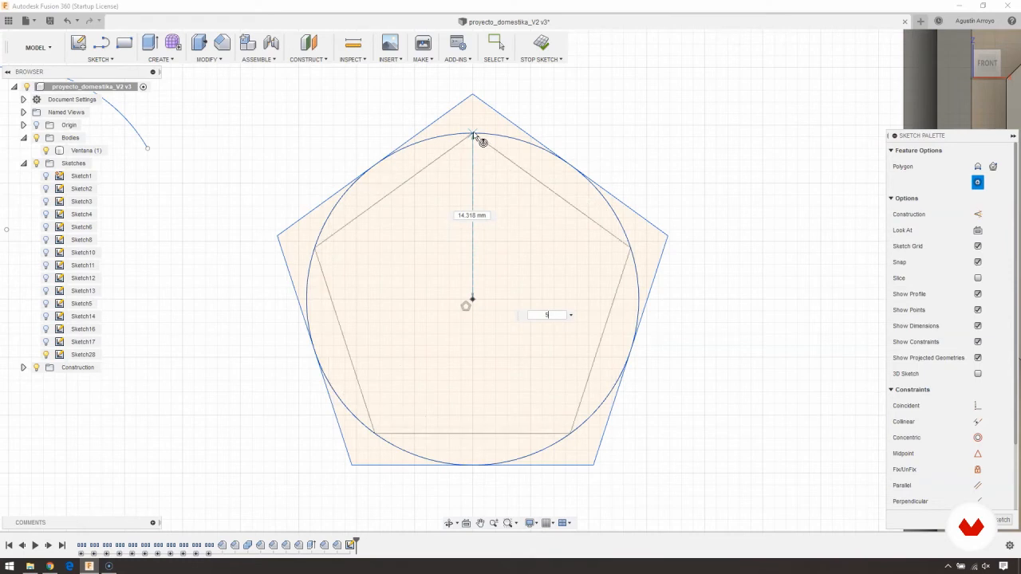
{"action": "left_click", "coordinate": [473, 133]}
{"action": "middle_click_drag", "start_coordinate": [376, 223], "coordinate": [382, 192]}
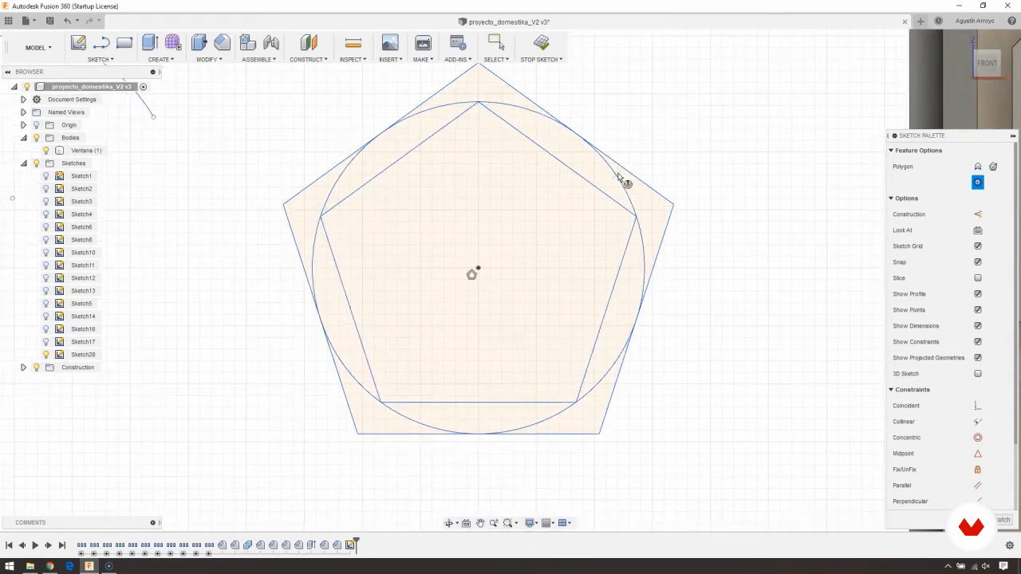
- Sketch a center to center slot below the arc, with centres about 25 mm apart, sloping about 28.6 degrees downward, and about 14.2 mm wide
{"action": "scroll", "coordinate": [489, 219], "scroll_direction": "down", "scroll_amount": 2}
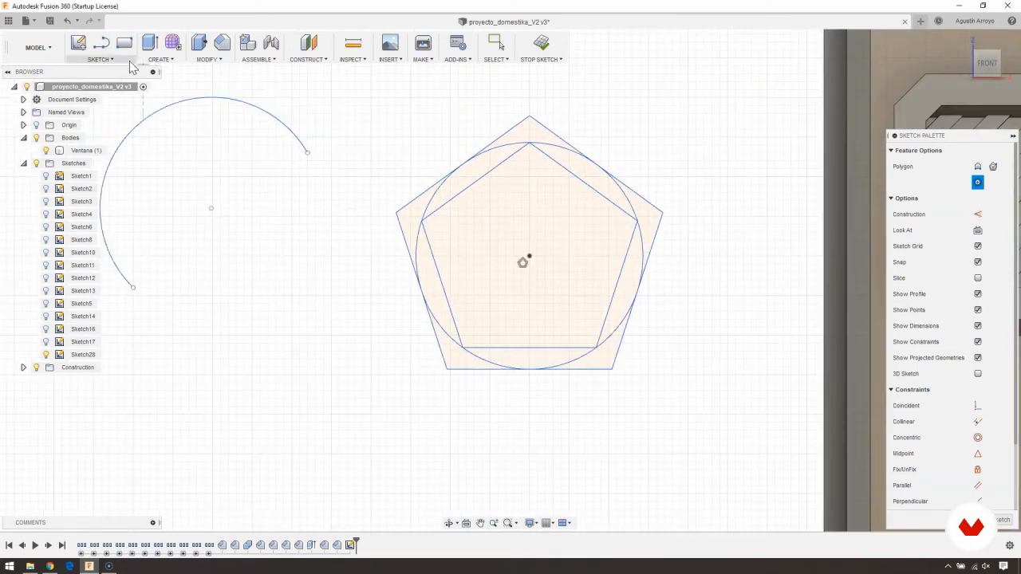
{"action": "left_click", "coordinate": [101, 59]}
{"action": "mouse_move", "coordinate": [120, 156]}
{"action": "left_click", "coordinate": [155, 160]}
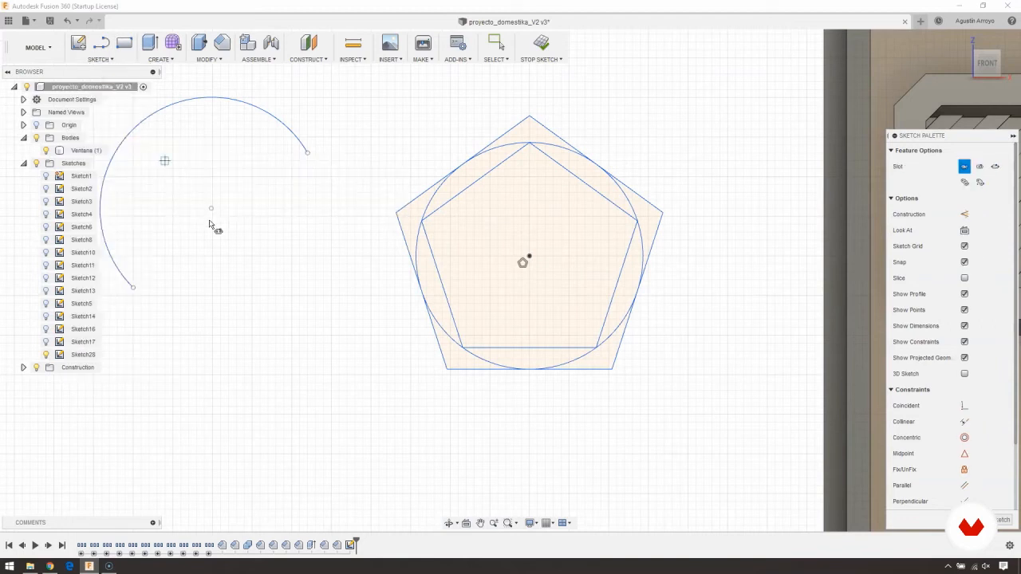
{"action": "middle_click_drag", "start_coordinate": [260, 318], "coordinate": [392, 260]}
{"action": "left_click", "coordinate": [304, 318]}
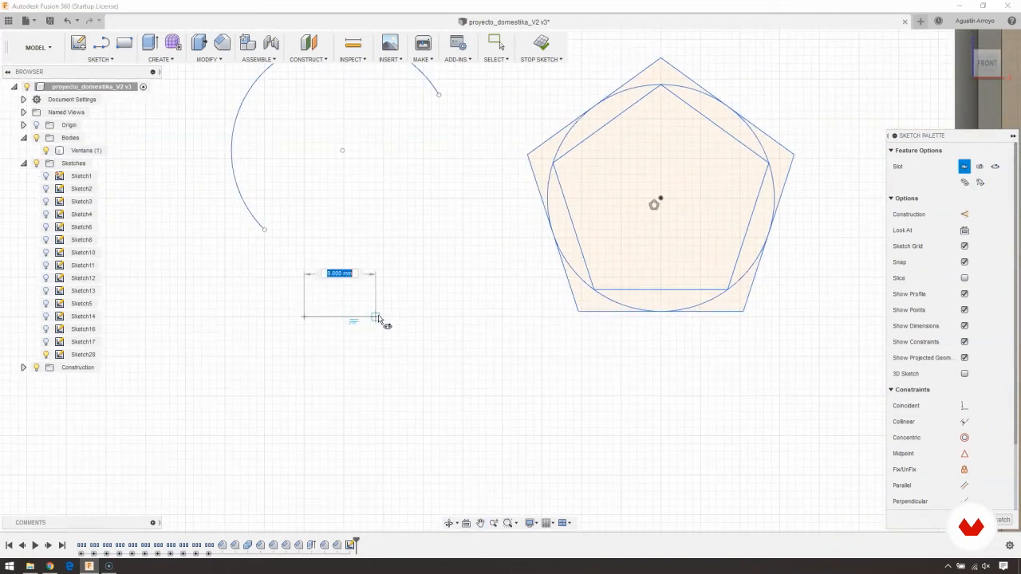
{"action": "middle_click_drag", "start_coordinate": [474, 401], "coordinate": [495, 378]}
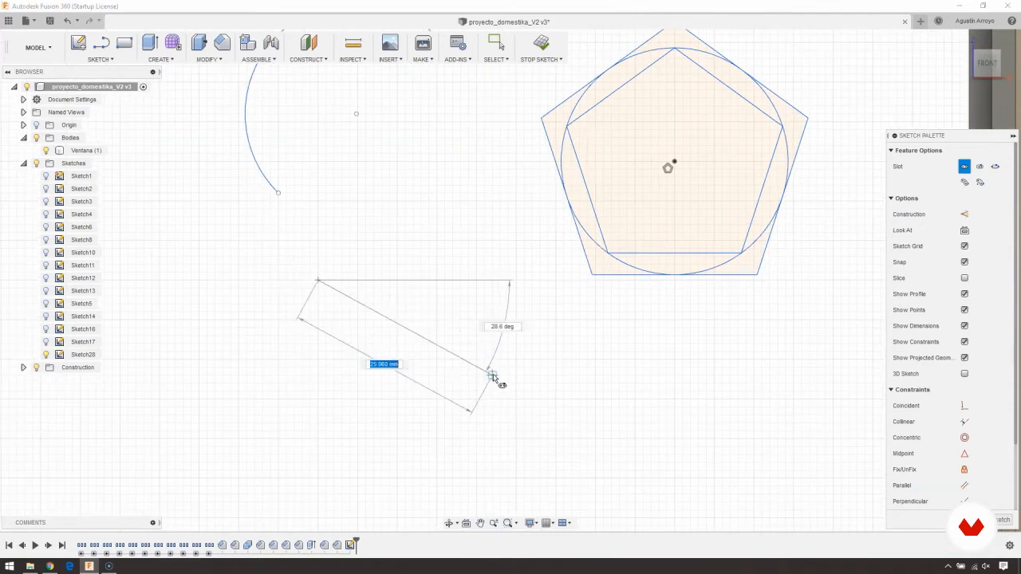
{"action": "left_click", "coordinate": [492, 377]}
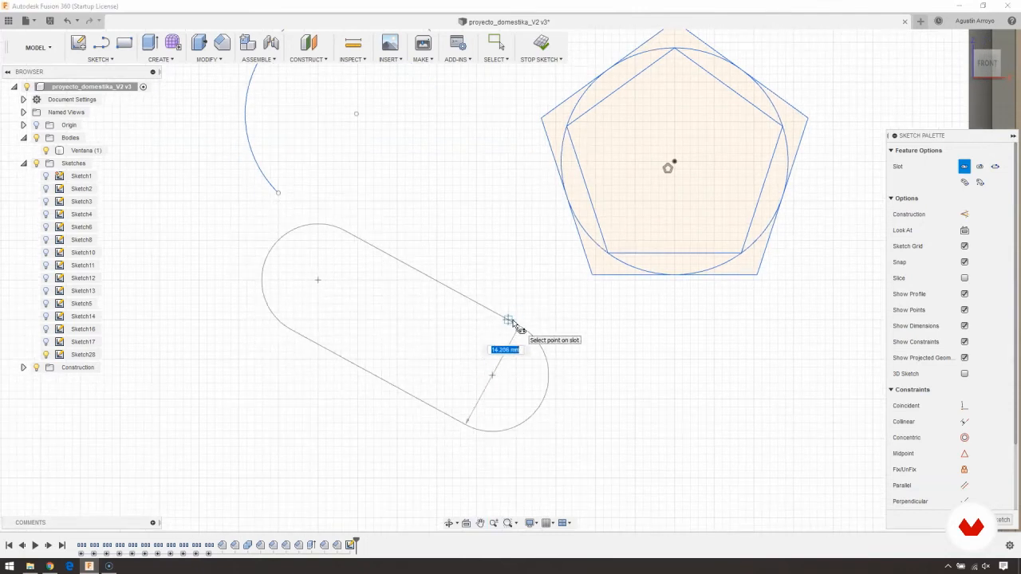
{"action": "left_click", "coordinate": [513, 325]}
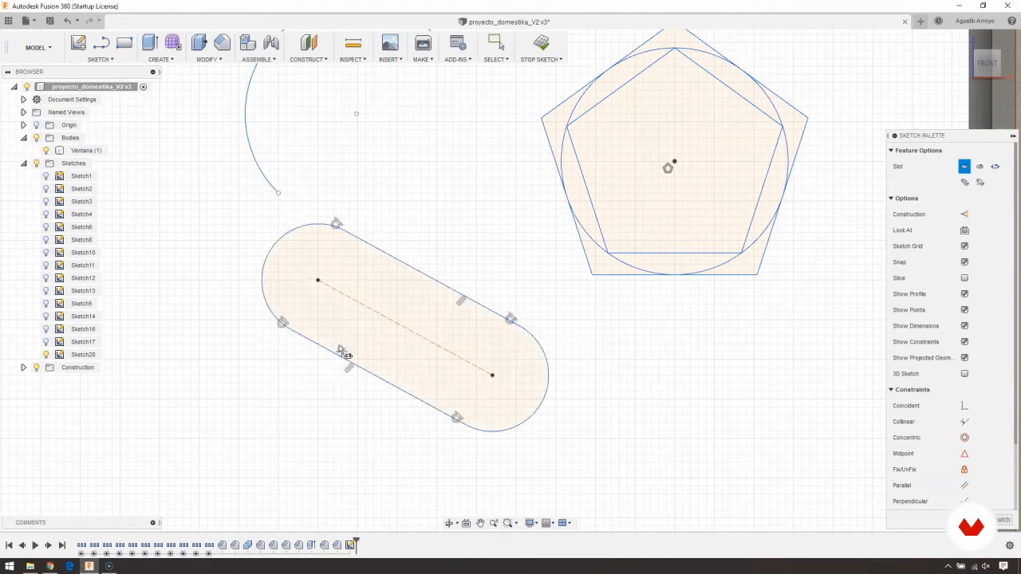
{"action": "middle_click_drag", "start_coordinate": [331, 333], "coordinate": [364, 308]}
{"action": "middle_click_drag", "start_coordinate": [415, 276], "coordinate": [369, 289]}
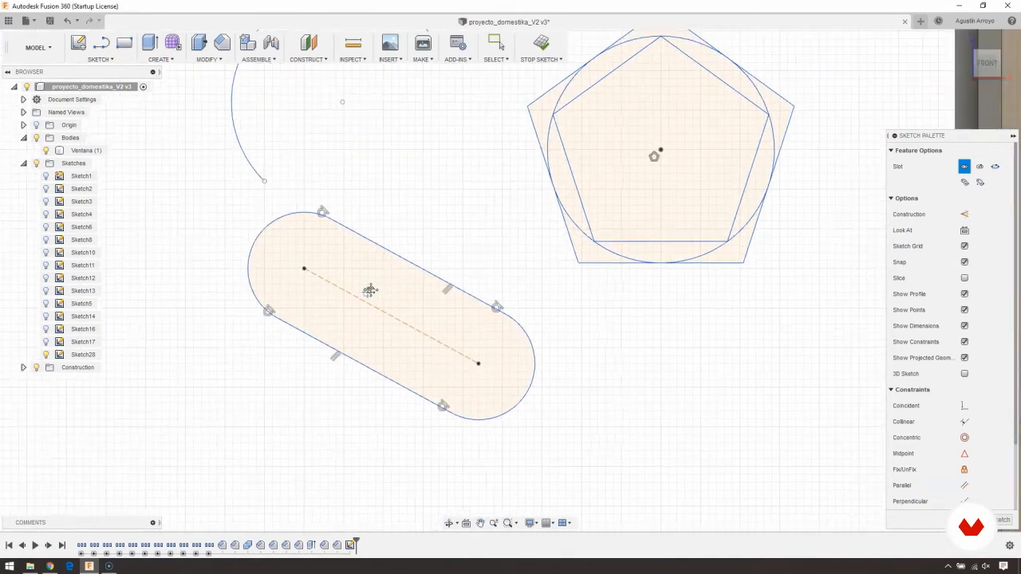
{"action": "key", "text": "Escape"}
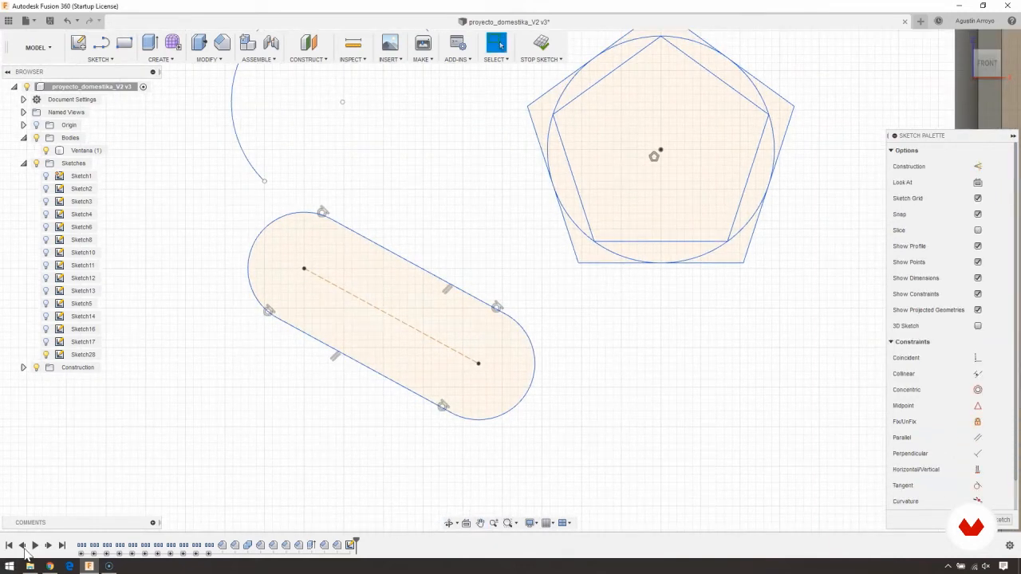
- Sketch a 2-point rectangle 30 mm wide and 20 mm high below the slot, and bring its width dimension closer to the edge
{"action": "middle_click_drag", "start_coordinate": [379, 390], "coordinate": [221, 246]}
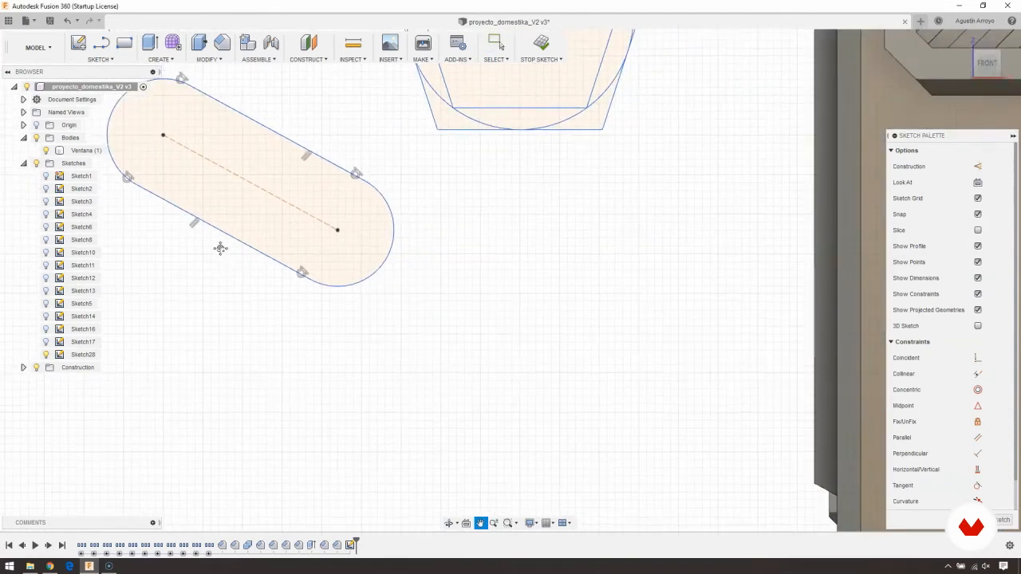
{"action": "scroll", "coordinate": [486, 368], "scroll_direction": "down", "scroll_amount": 2}
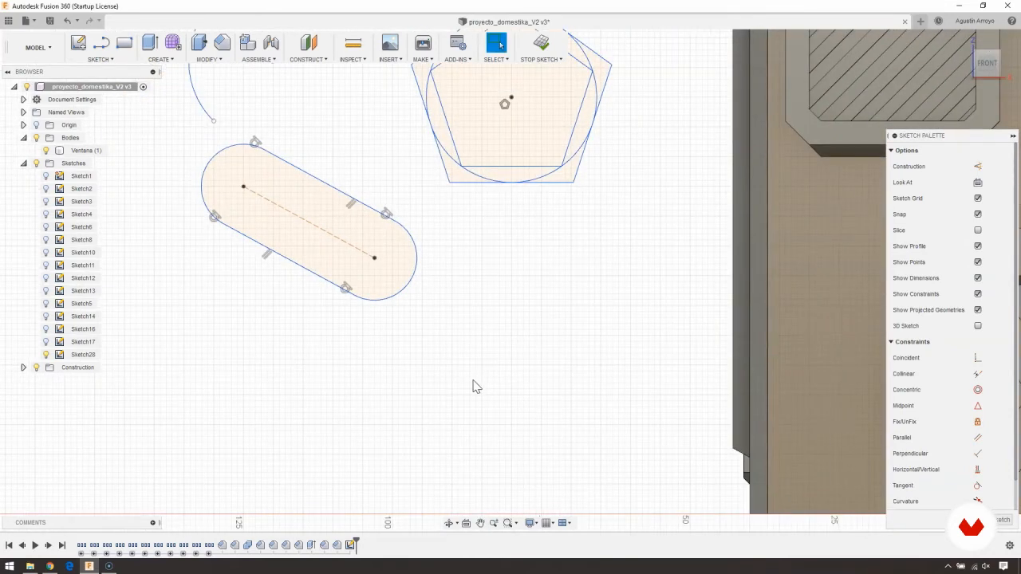
{"action": "middle_click_drag", "start_coordinate": [476, 387], "coordinate": [477, 374]}
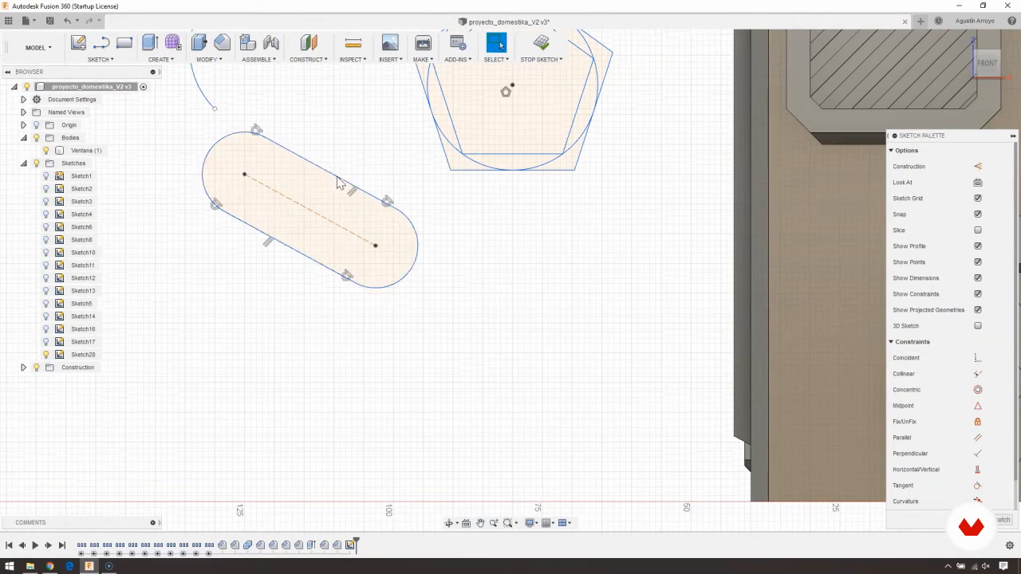
{"action": "left_click", "coordinate": [99, 60]}
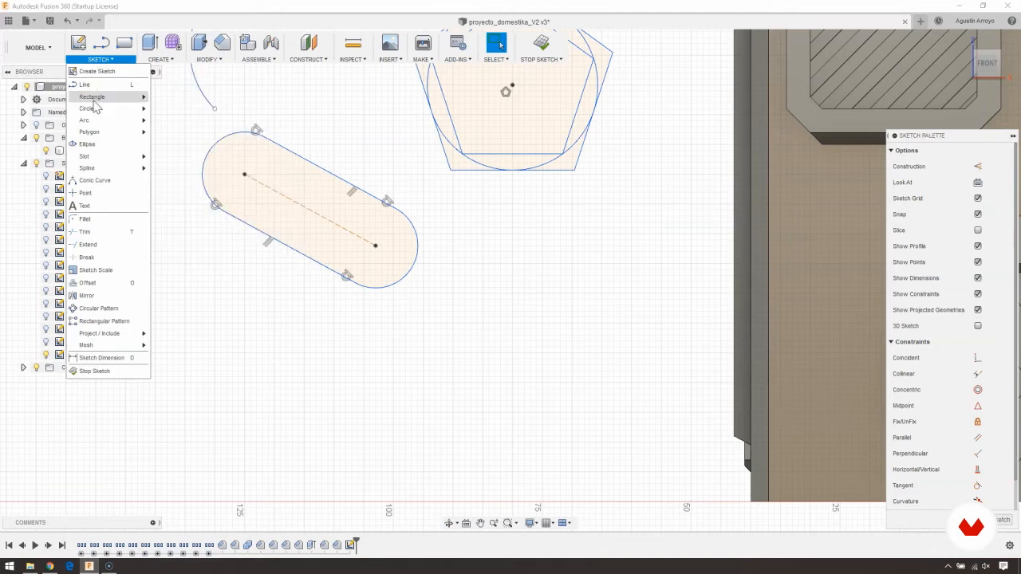
{"action": "mouse_move", "coordinate": [99, 97]}
{"action": "left_click", "coordinate": [182, 99]}
{"action": "middle_click_drag", "start_coordinate": [280, 400], "coordinate": [376, 291]}
{"action": "left_click", "coordinate": [353, 244]}
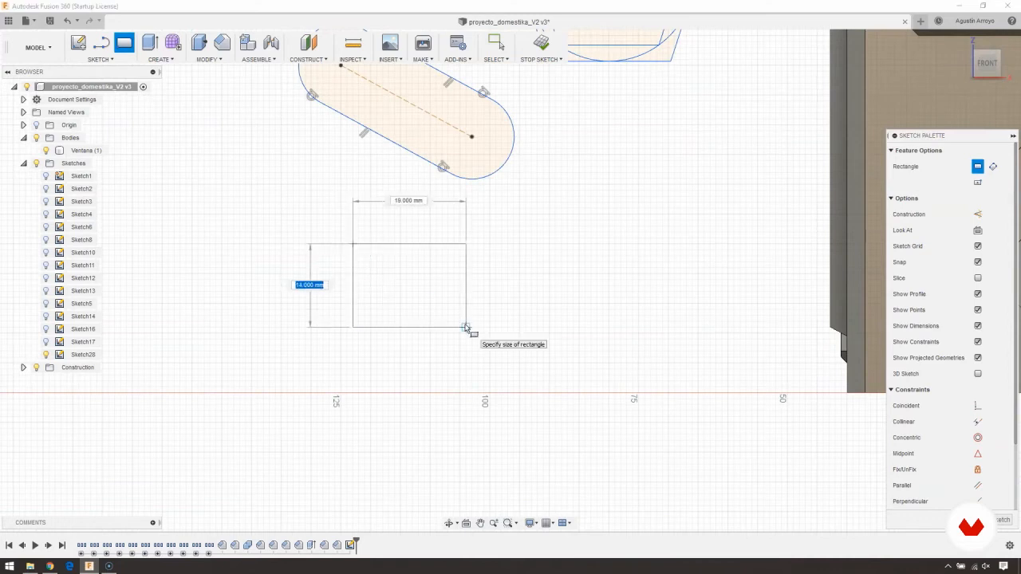
{"action": "type", "text": "20"}
{"action": "key", "text": "Tab"}
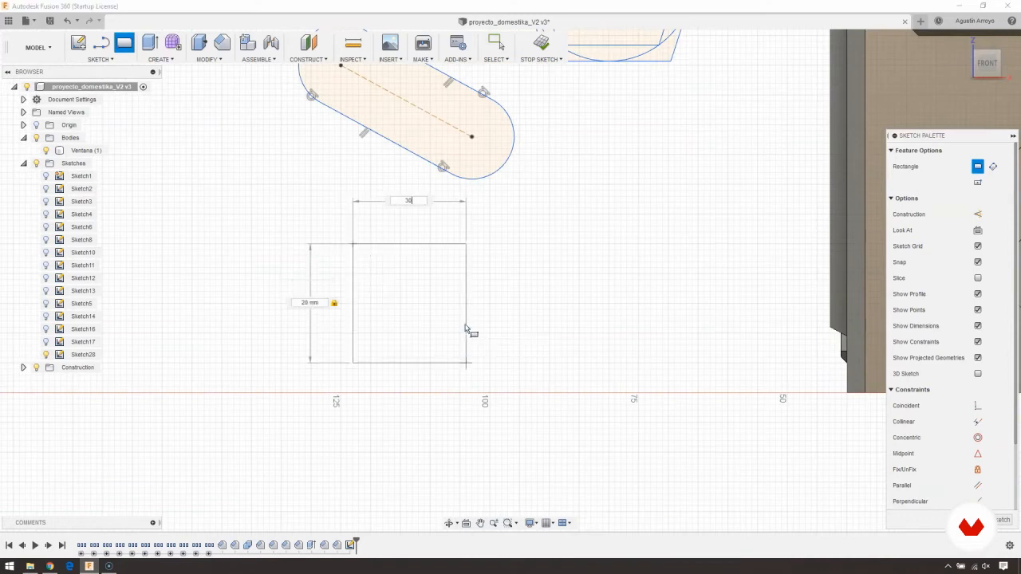
{"action": "key", "text": "Tab"}
{"action": "key", "text": "Return"}
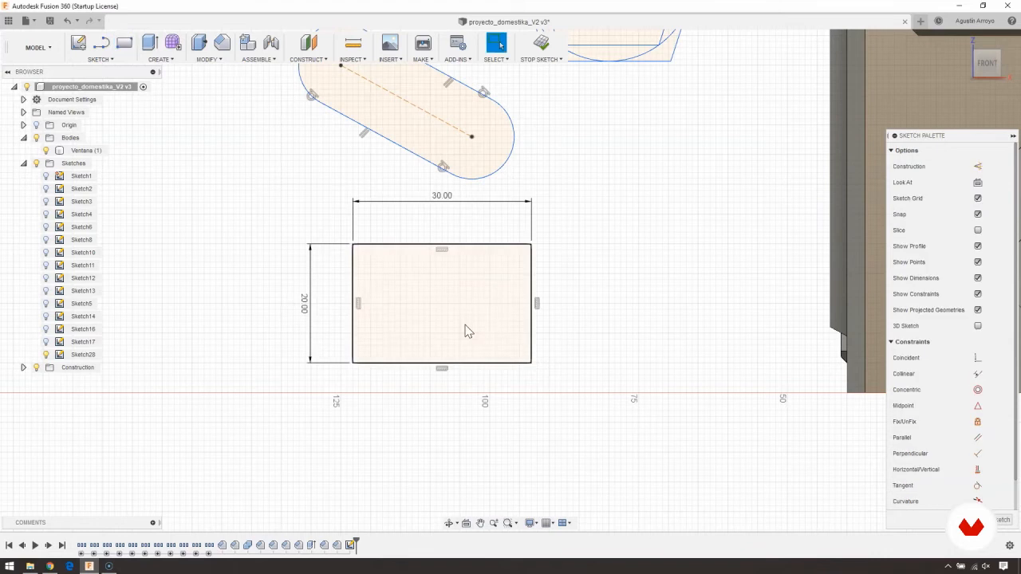
{"action": "left_click_drag", "start_coordinate": [442, 198], "coordinate": [440, 218]}
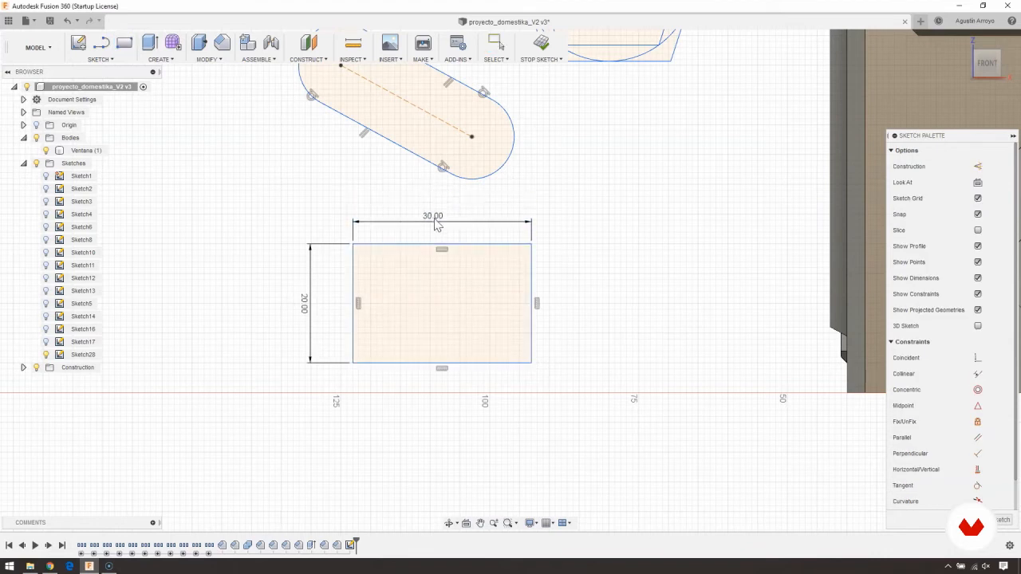
{"action": "middle_click_drag", "start_coordinate": [432, 210], "coordinate": [420, 223]}
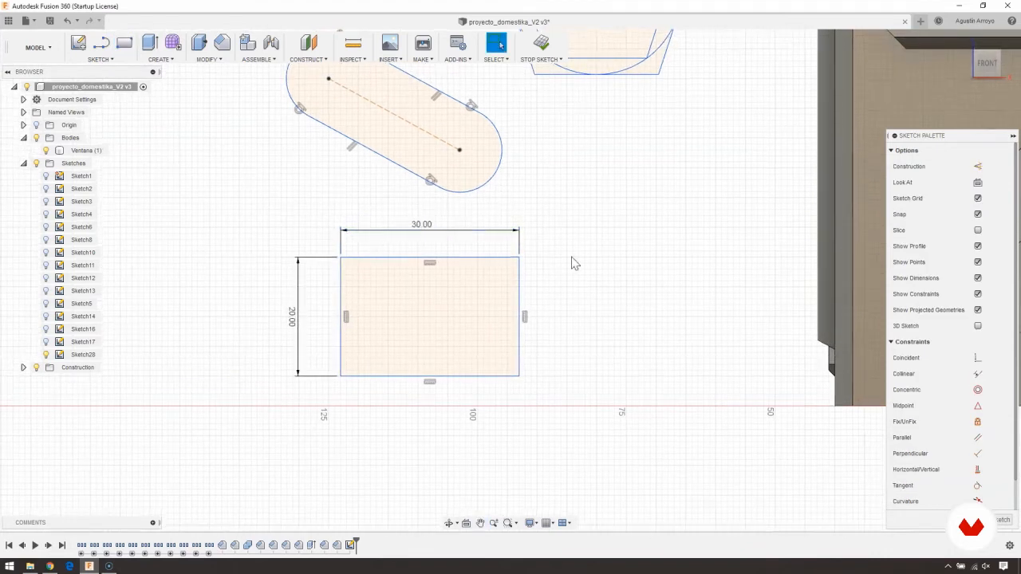
- Sketch a second, undimensioned 2-point rectangle about 16 mm wide beside the first, on the side away from the building
{"action": "middle_click_drag", "start_coordinate": [301, 264], "coordinate": [490, 257]}
{"action": "middle_click_drag", "start_coordinate": [298, 136], "coordinate": [282, 143]}
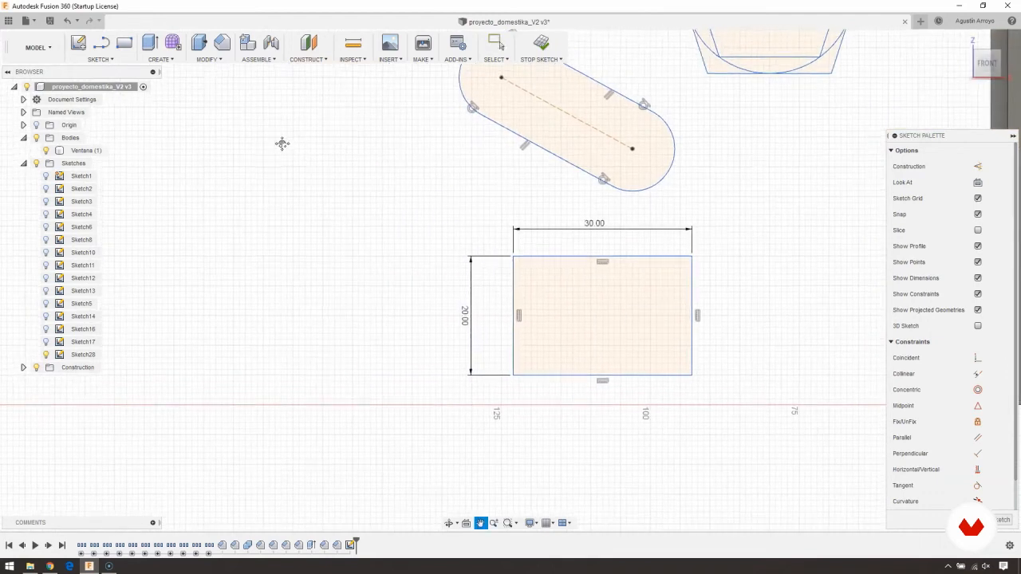
{"action": "left_click", "coordinate": [124, 42]}
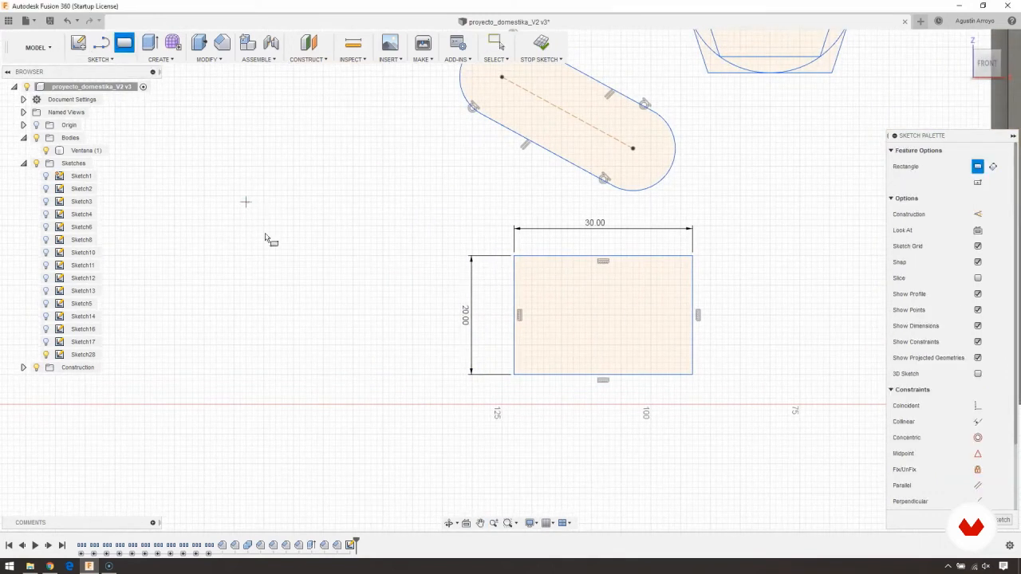
{"action": "left_click", "coordinate": [246, 201]}
{"action": "left_click", "coordinate": [342, 314]}
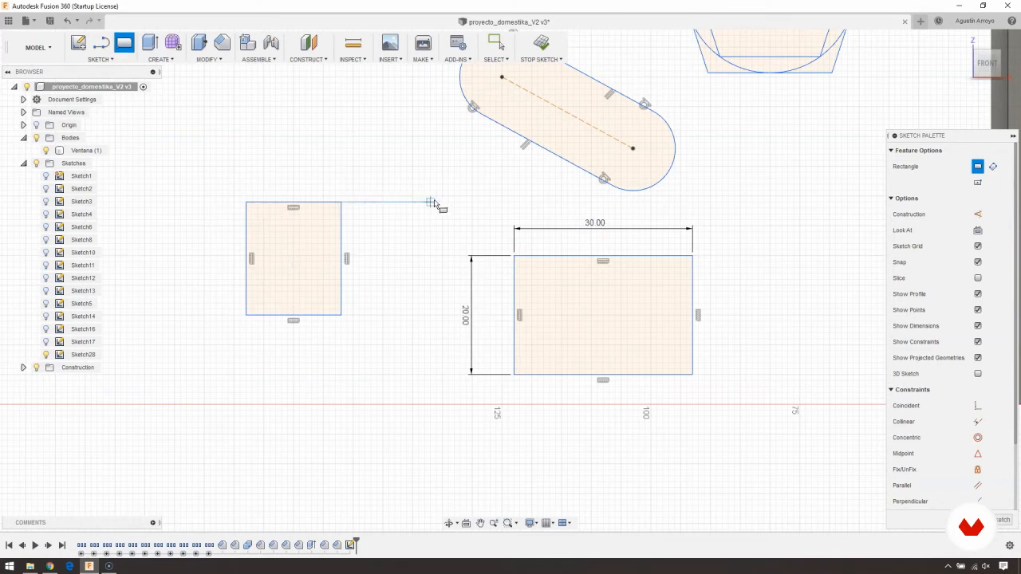
- Dimension the second rectangle with Sketch Dimension, setting its width to 30 mm and its height to 20 mm
{"action": "left_click", "coordinate": [94, 60]}
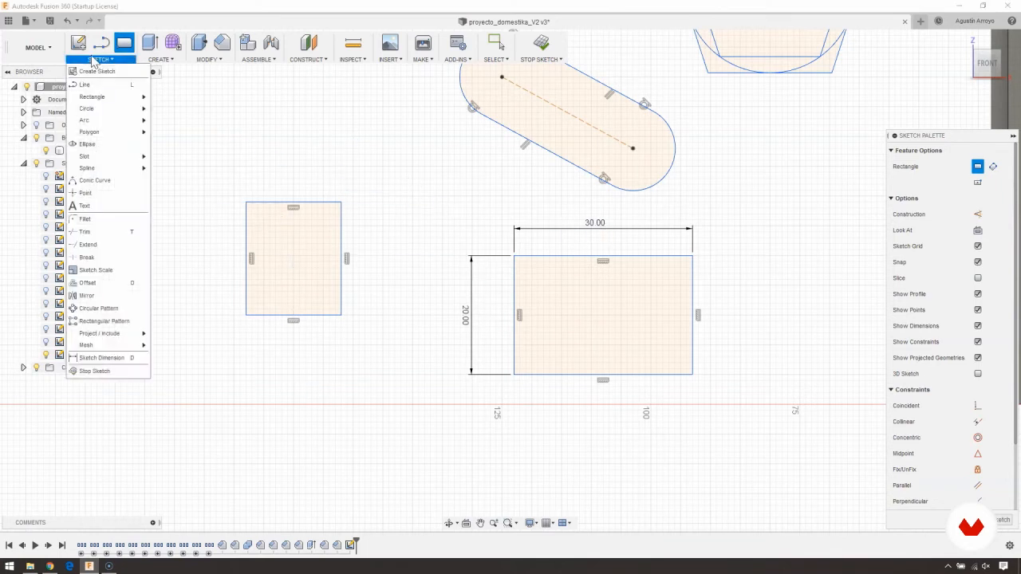
{"action": "left_click", "coordinate": [100, 359]}
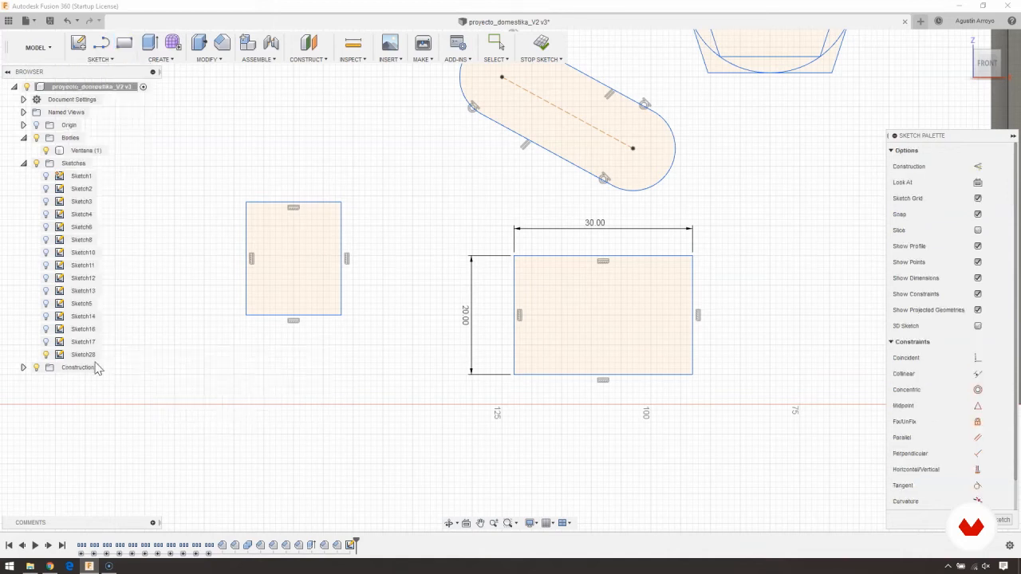
{"action": "middle_click_drag", "start_coordinate": [225, 211], "coordinate": [246, 210]}
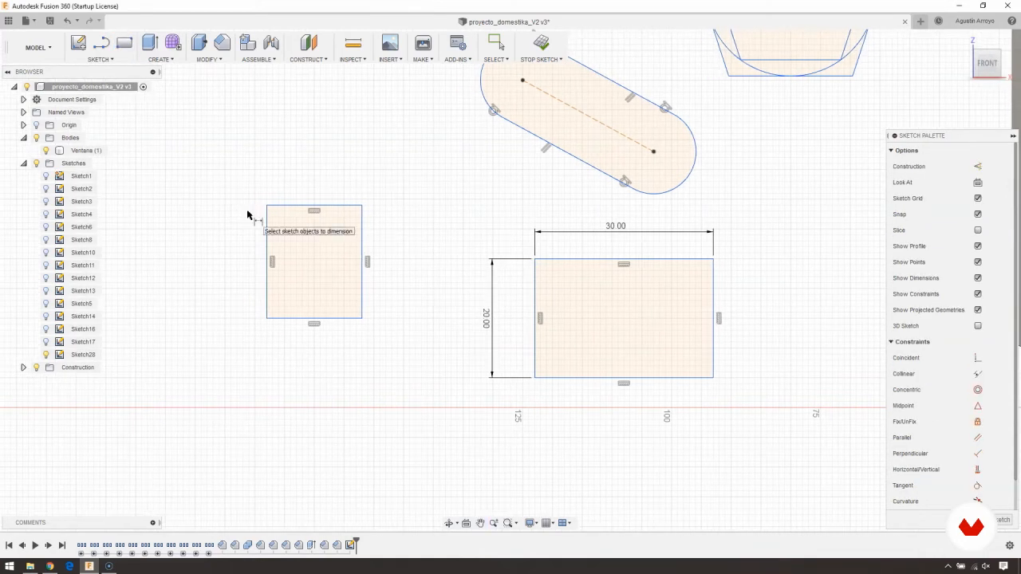
{"action": "left_click", "coordinate": [292, 206]}
{"action": "left_click", "coordinate": [308, 164]}
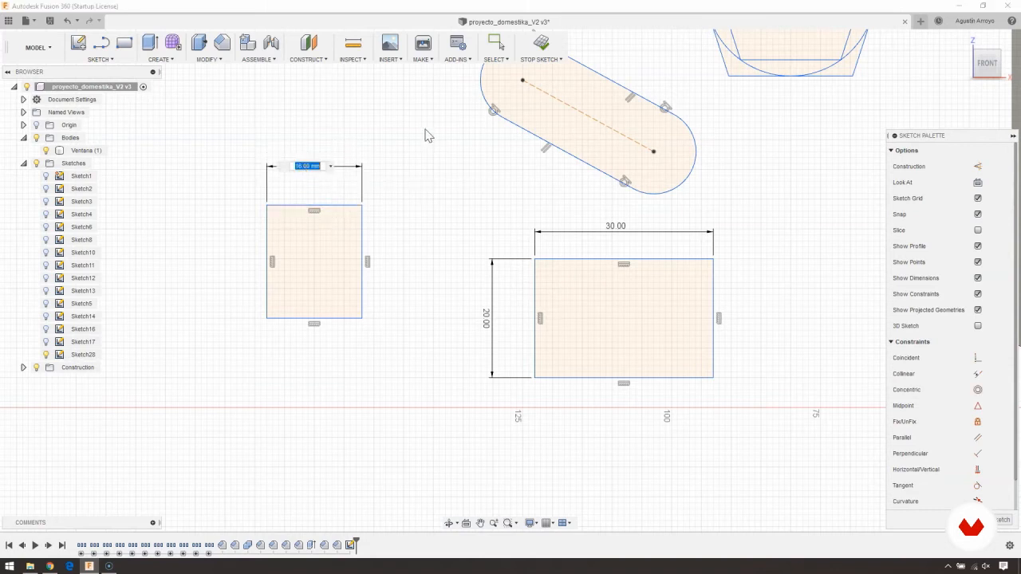
{"action": "middle_click_drag", "start_coordinate": [390, 152], "coordinate": [488, 210]}
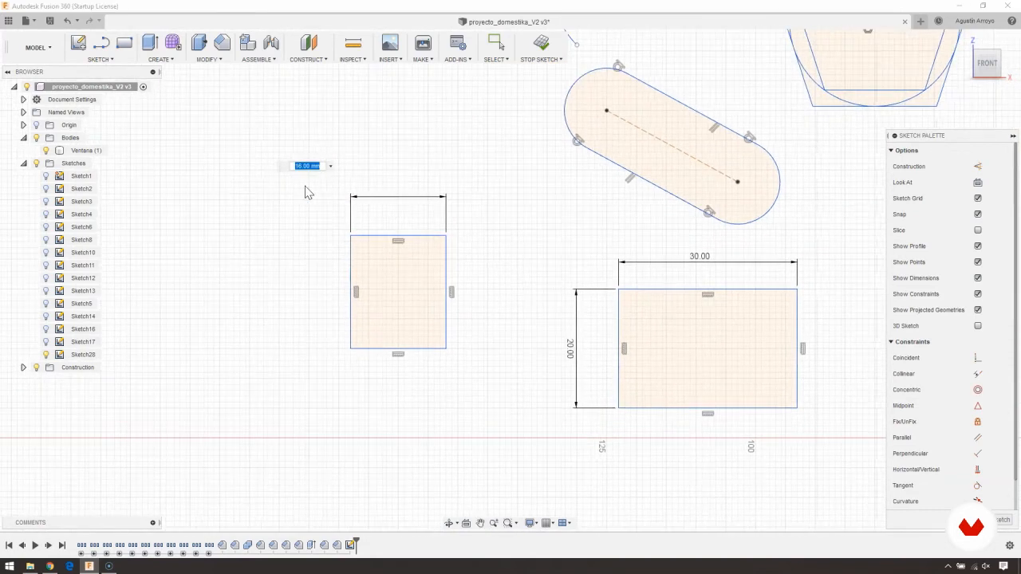
{"action": "type", "text": "30"}
{"action": "key", "text": "Return"}
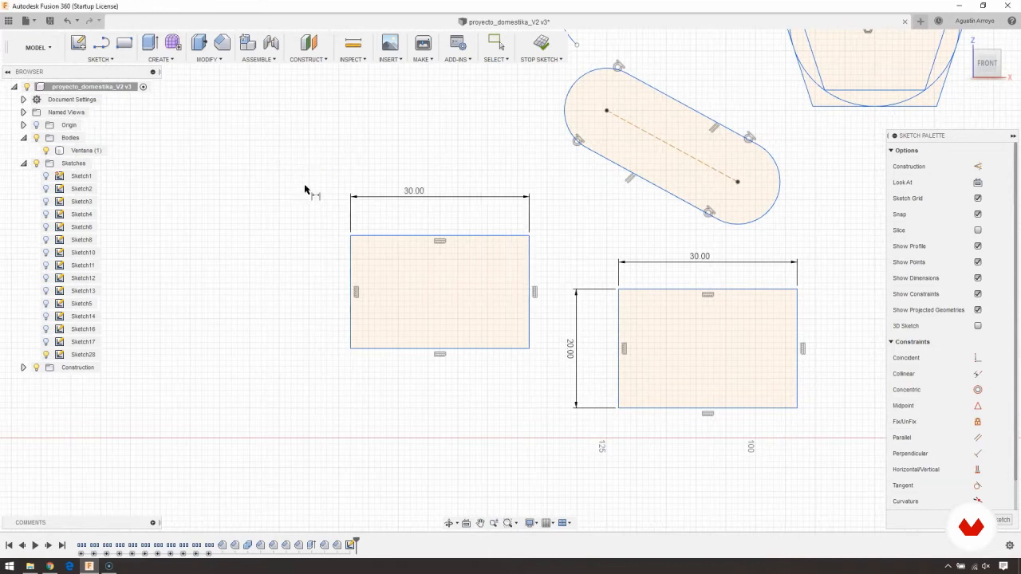
{"action": "left_click", "coordinate": [350, 266]}
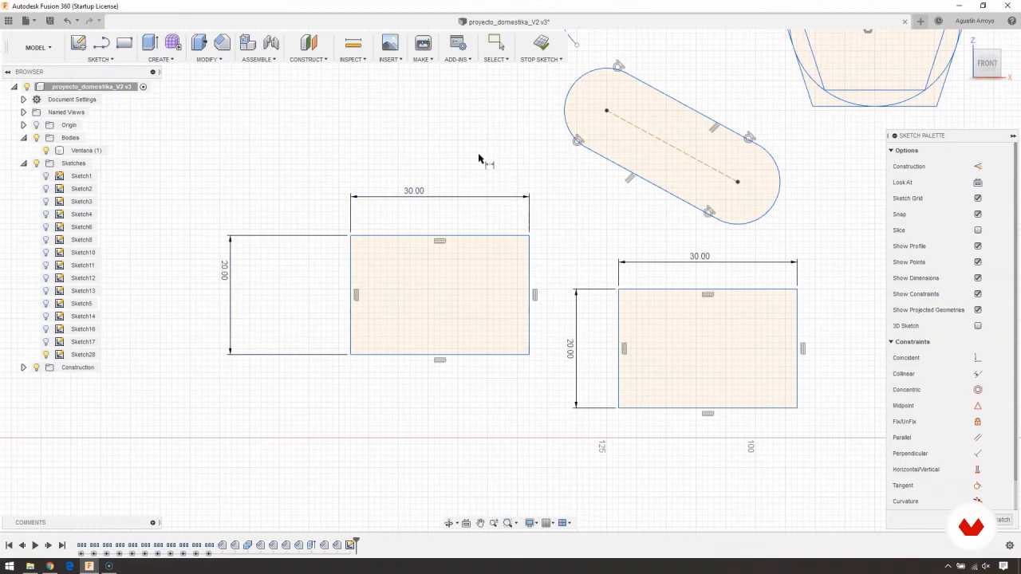
{"action": "mouse_move", "coordinate": [478, 158]}
{"action": "middle_mouse_down"}
{"action": "mouse_move", "coordinate": [439, 171]}
{"action": "mouse_move", "coordinate": [394, 158]}
{"action": "mouse_move", "coordinate": [377, 174]}
{"action": "middle_mouse_up"}
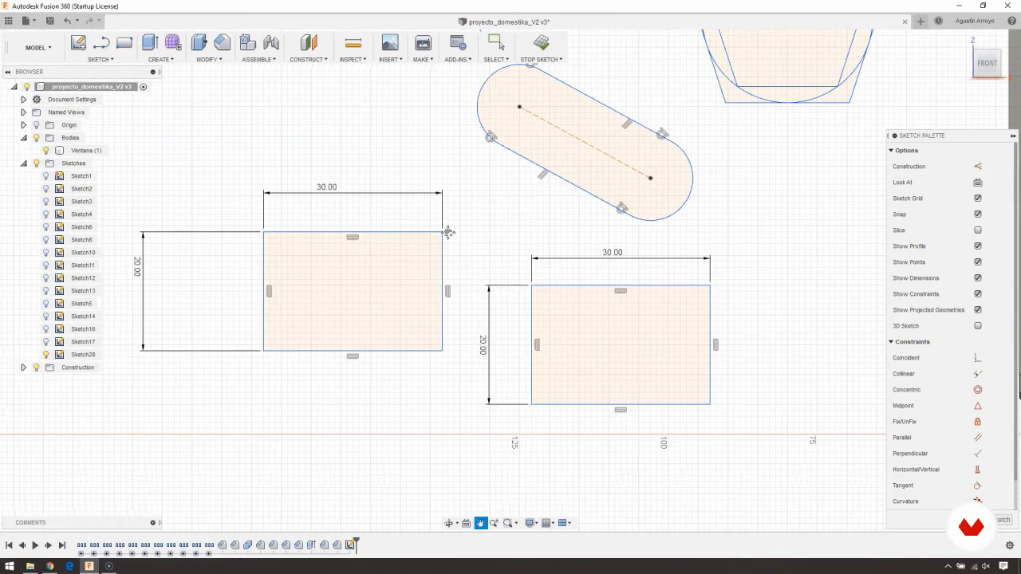
{"action": "middle_click_drag", "start_coordinate": [449, 232], "coordinate": [447, 189]}
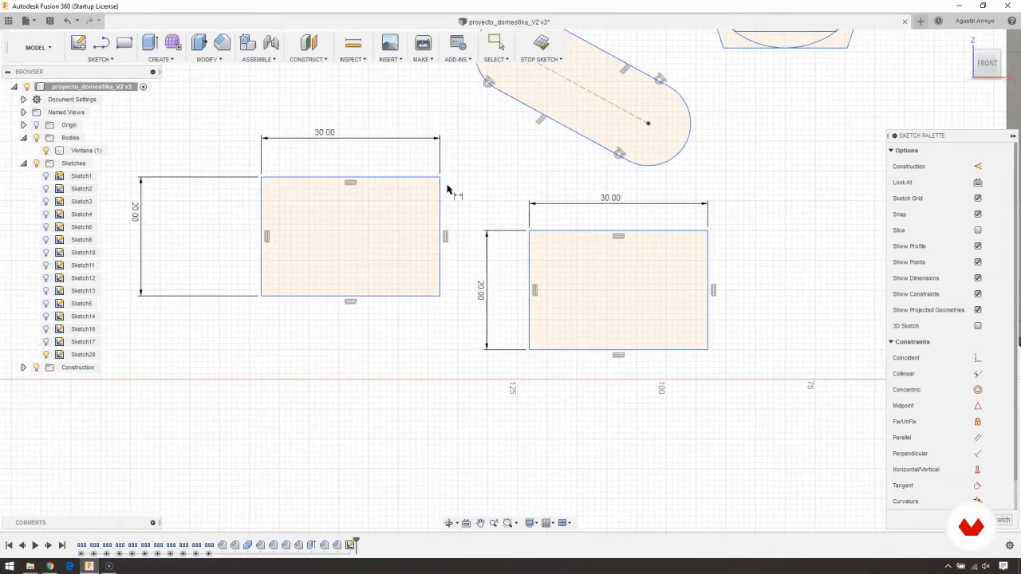
- Dimension the horizontal gap between the facing vertical edges of the two rectangles and set it to 30 mm
{"action": "left_click", "coordinate": [439, 262]}
{"action": "left_click", "coordinate": [531, 304]}
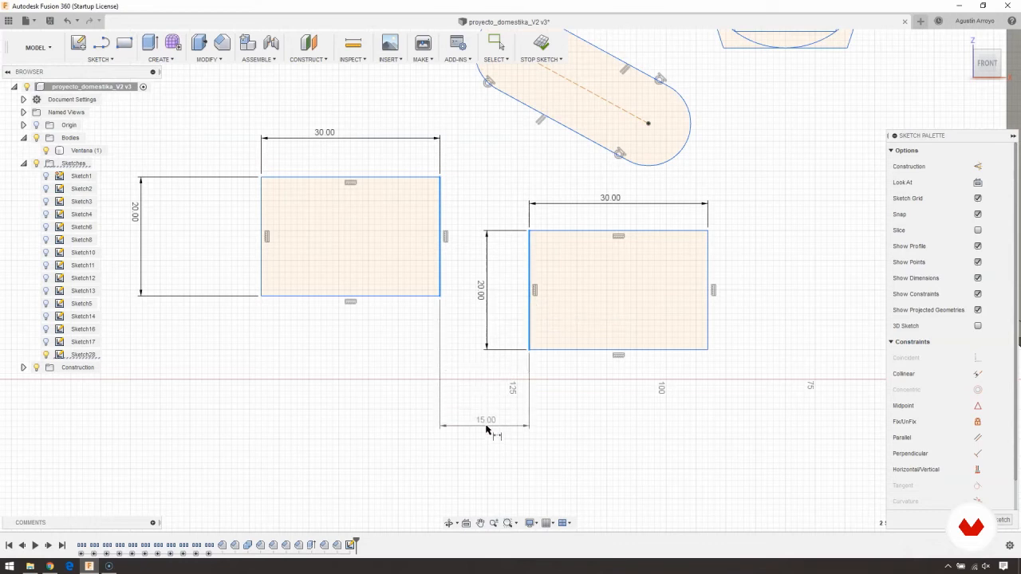
{"action": "left_click", "coordinate": [491, 425]}
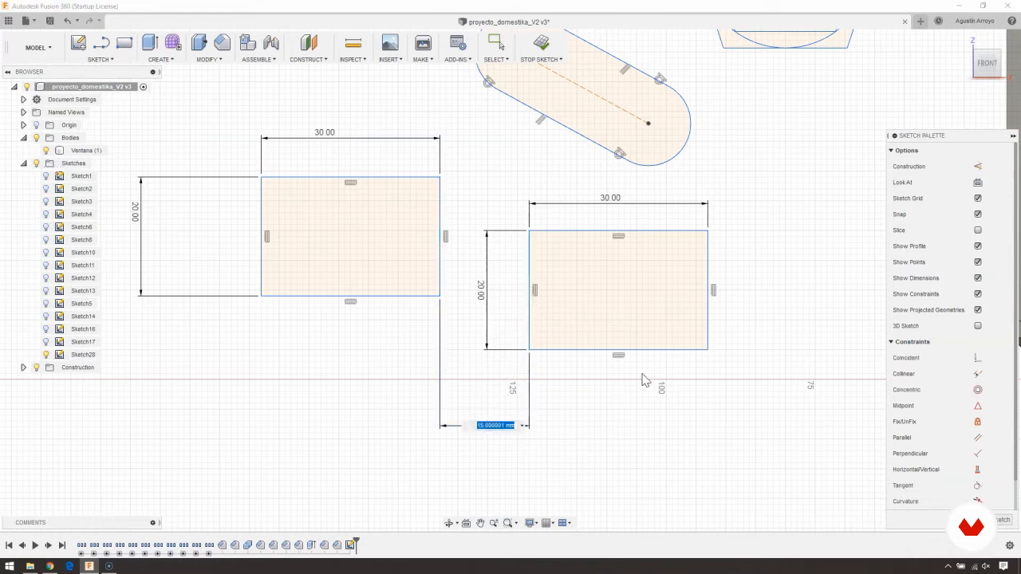
{"action": "key", "text": "Return"}
{"action": "middle_click_drag", "start_coordinate": [250, 324], "coordinate": [311, 363]}
{"action": "scroll", "coordinate": [298, 363], "scroll_direction": "down", "scroll_amount": 2}
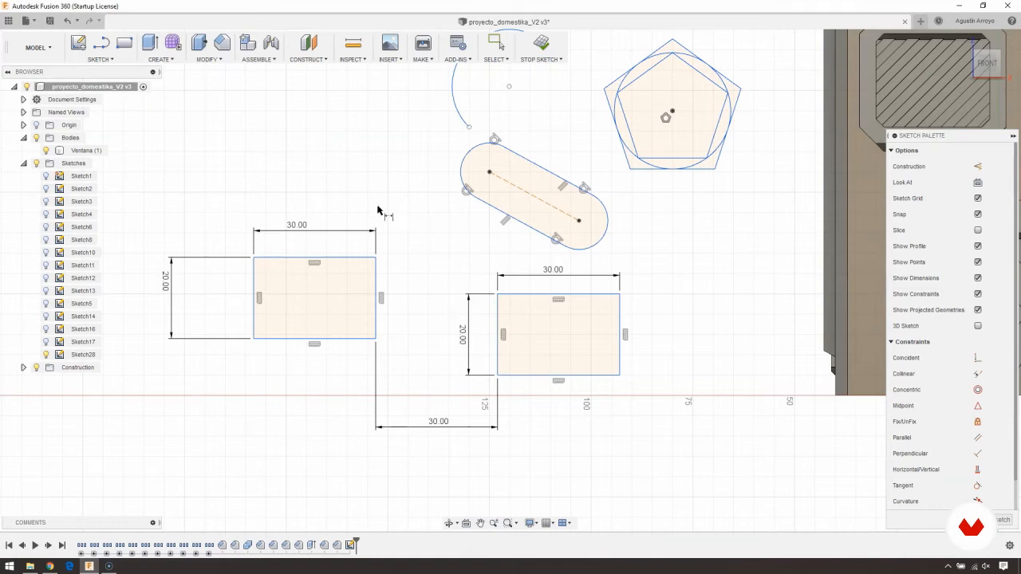
- Sketch an undimensioned, nearly square 2-point rectangle above the rectangle farther from the building, slightly wider than it
{"action": "middle_click_drag", "start_coordinate": [342, 199], "coordinate": [428, 286]}
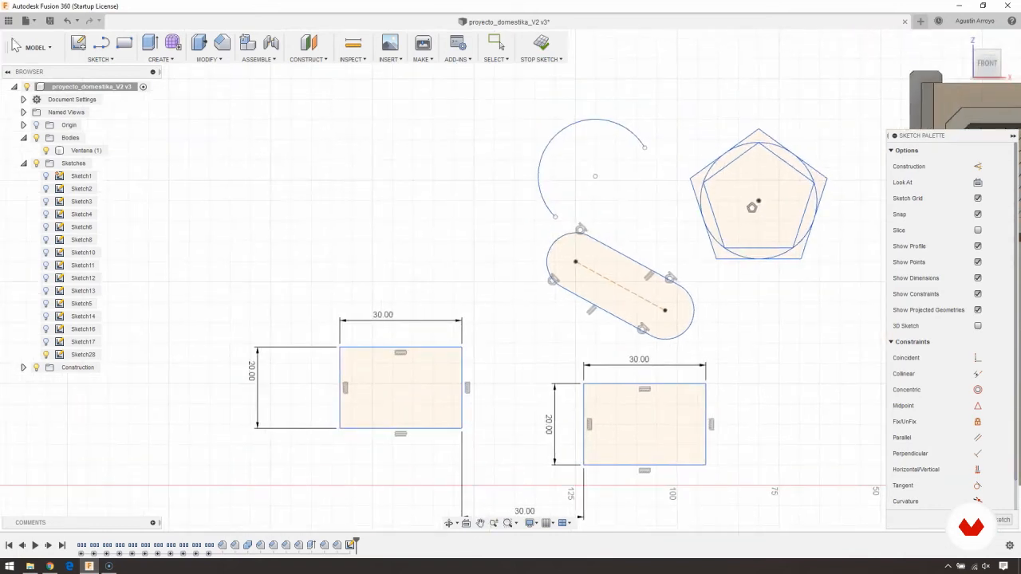
{"action": "left_click", "coordinate": [123, 42]}
{"action": "left_click", "coordinate": [298, 137]}
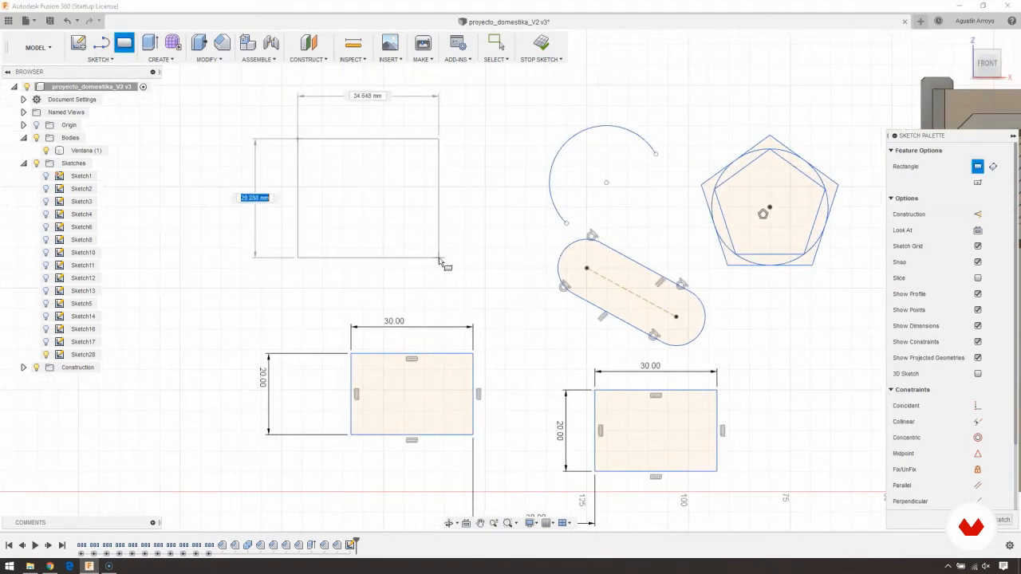
{"action": "left_click", "coordinate": [446, 272]}
- Sketch a circle inside the upper-left part of the new rectangle, with a diameter about half the rectangle's width
{"action": "left_click", "coordinate": [99, 59]}
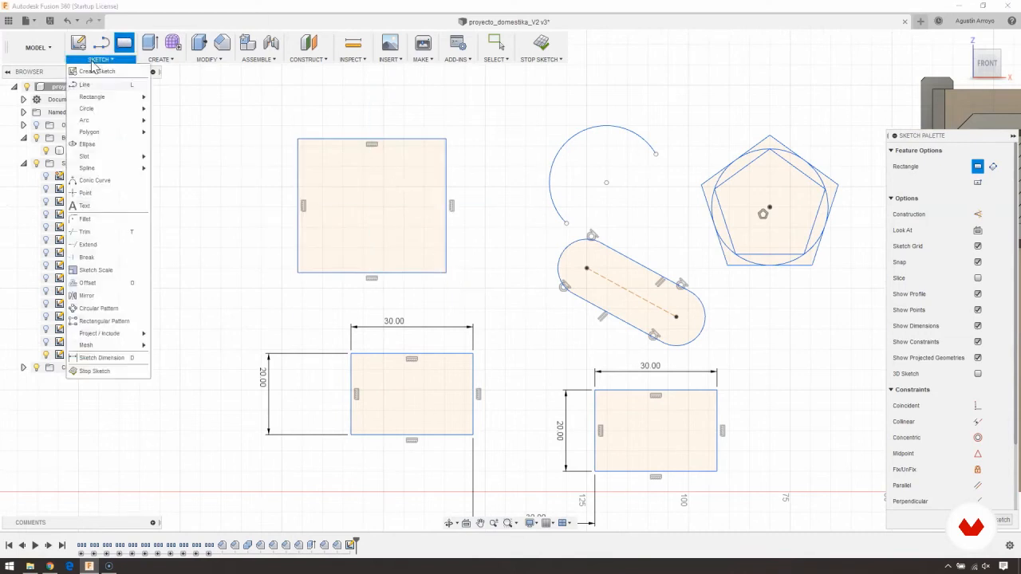
{"action": "mouse_move", "coordinate": [104, 107]}
{"action": "left_click", "coordinate": [191, 109]}
{"action": "left_click", "coordinate": [342, 187]}
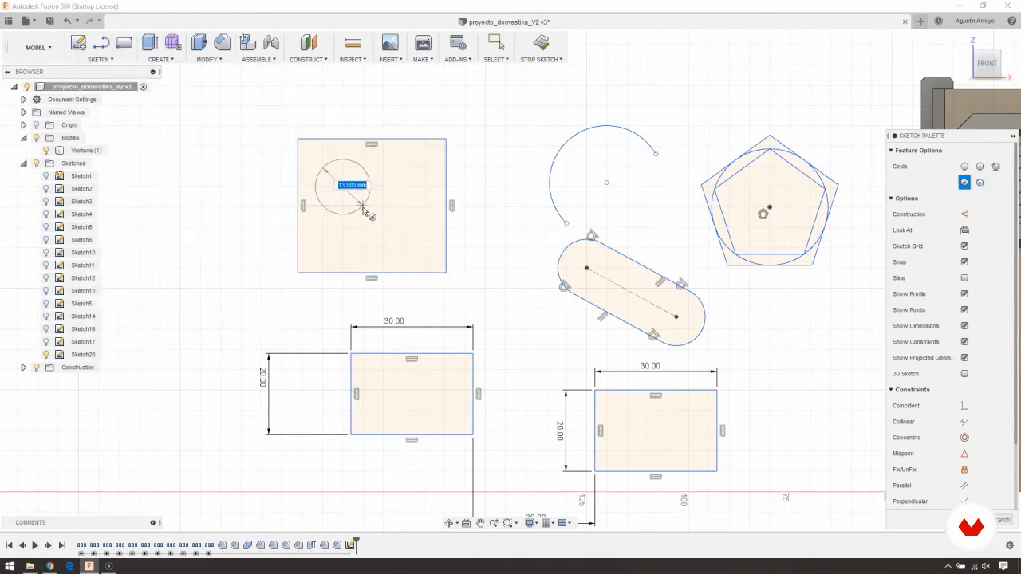
{"action": "left_click", "coordinate": [369, 216]}
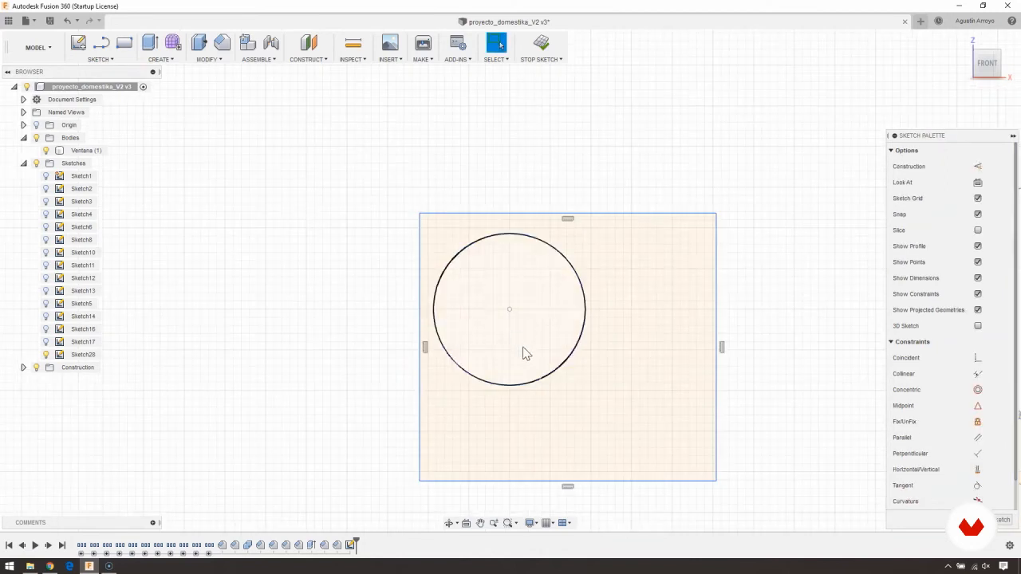
- Apply a Tangent constraint between the rectangle's left edge and the circle, and move that edge inward together with the circle
{"action": "middle_click_drag", "start_coordinate": [523, 347], "coordinate": [443, 285]}
{"action": "left_click", "coordinate": [340, 209]}
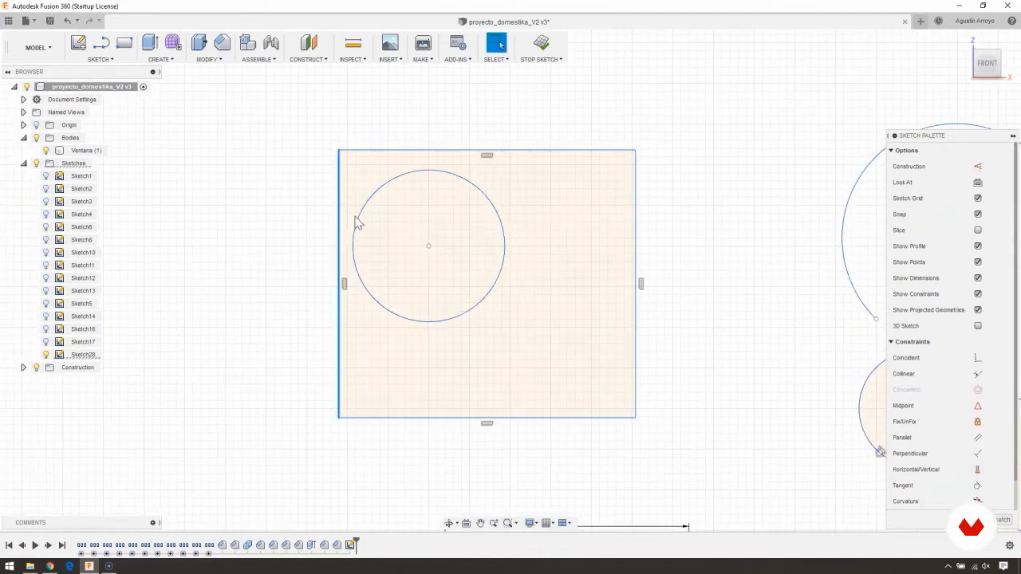
{"action": "left_click", "coordinate": [363, 214]}
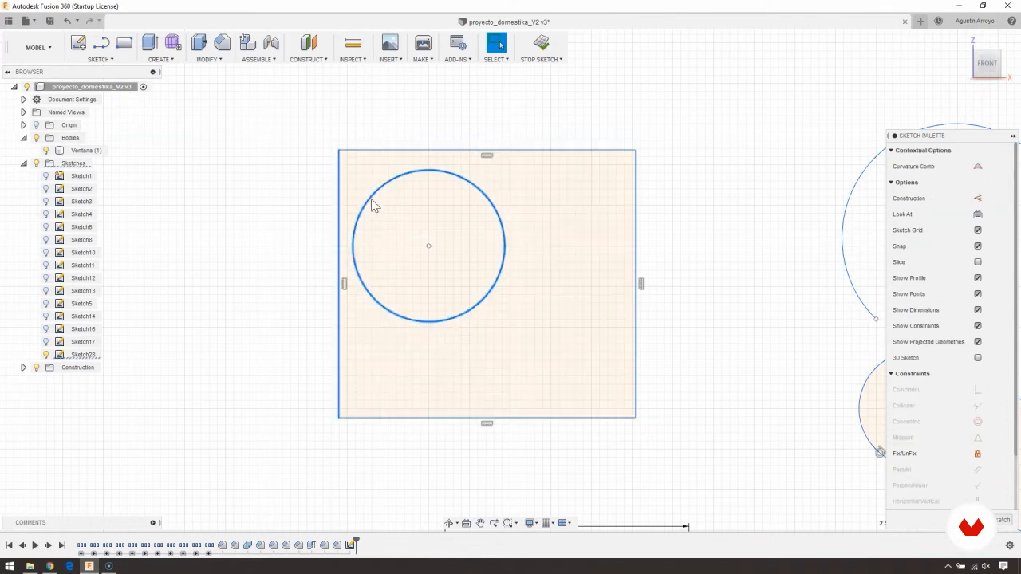
{"action": "right_click", "coordinate": [370, 205]}
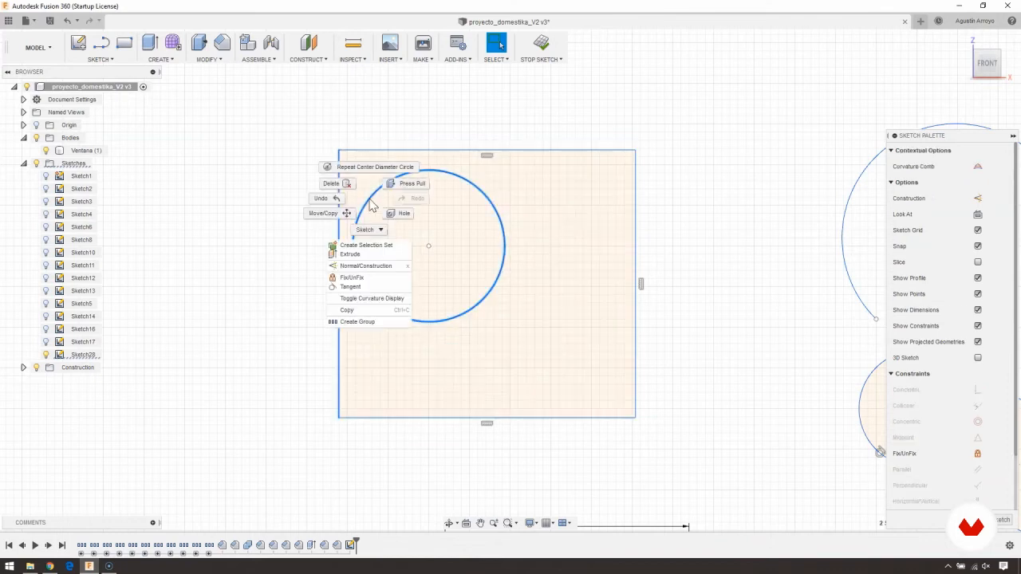
{"action": "left_click", "coordinate": [363, 288]}
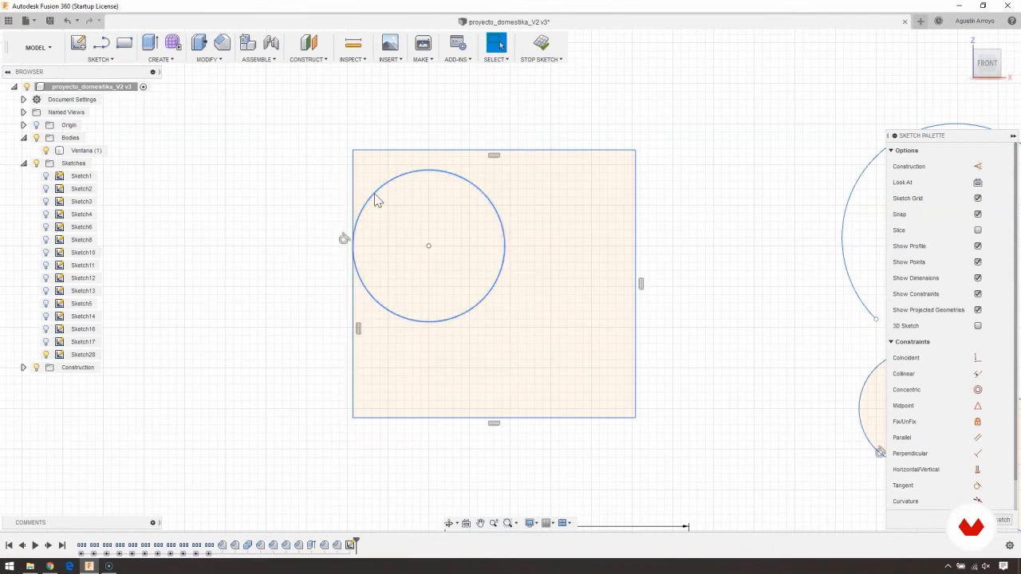
{"action": "left_click_drag", "start_coordinate": [354, 221], "coordinate": [418, 224]}
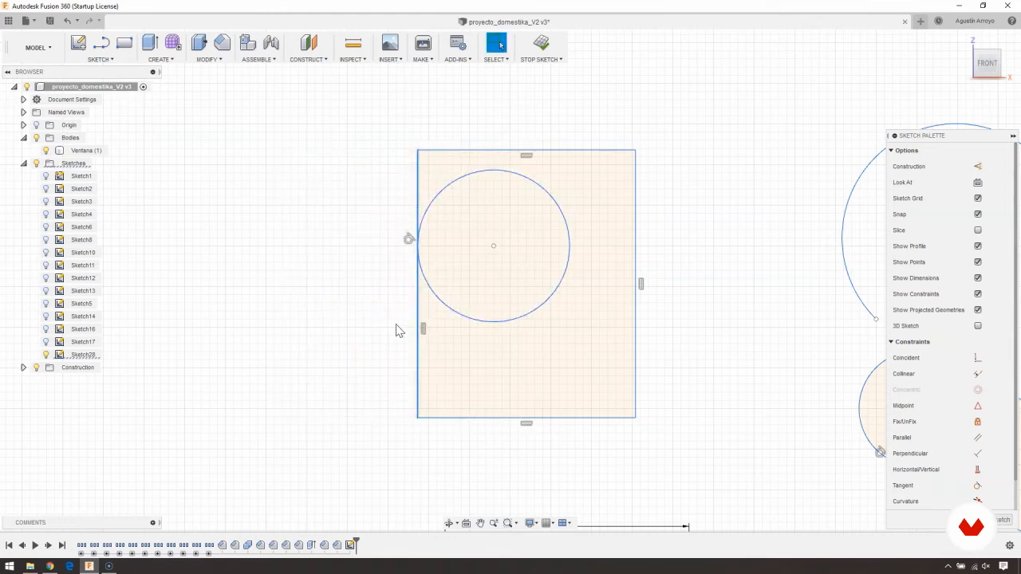
{"action": "middle_click_drag", "start_coordinate": [394, 240], "coordinate": [344, 244]}
- Delete the tangent constraint between the circle and the rectangle's left edge, and move the edge outward, away from the circle
{"action": "left_click", "coordinate": [357, 243]}
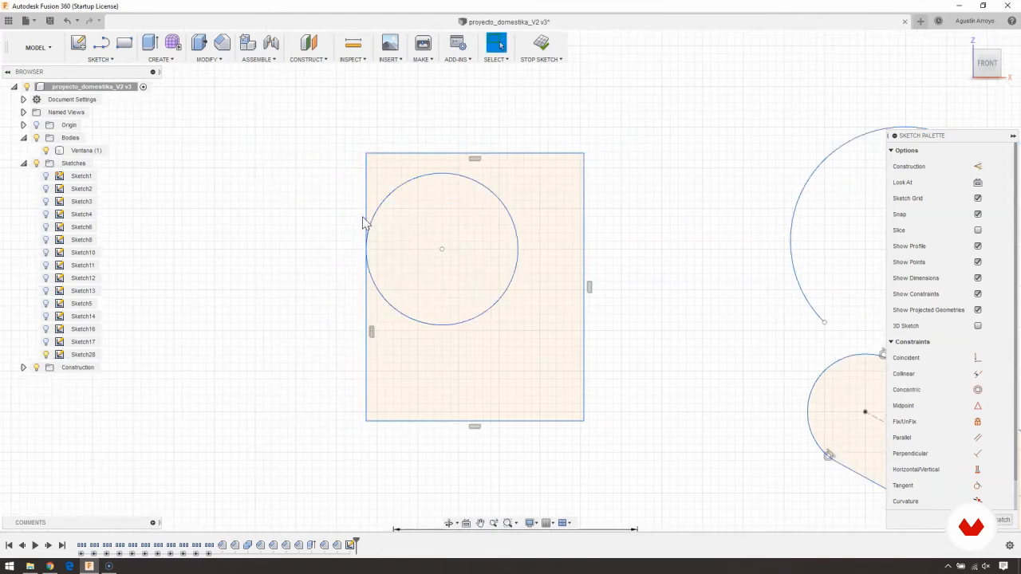
{"action": "left_click_drag", "start_coordinate": [366, 224], "coordinate": [318, 241]}
{"action": "middle_click_drag", "start_coordinate": [315, 234], "coordinate": [337, 218]}
- Delete the 30 mm width dimension of the rectangle below and widen that rectangle by moving its left edge outward
{"action": "middle_click_drag", "start_coordinate": [369, 355], "coordinate": [384, 34]}
{"action": "middle_click_drag", "start_coordinate": [404, 283], "coordinate": [409, 270]}
{"action": "left_click", "coordinate": [524, 182]}
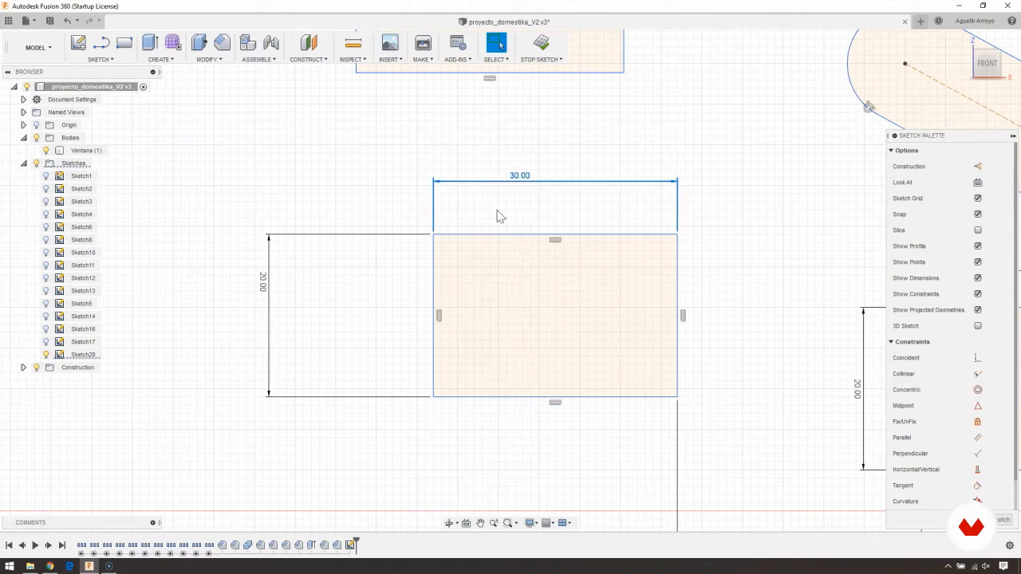
{"action": "key", "text": "Delete"}
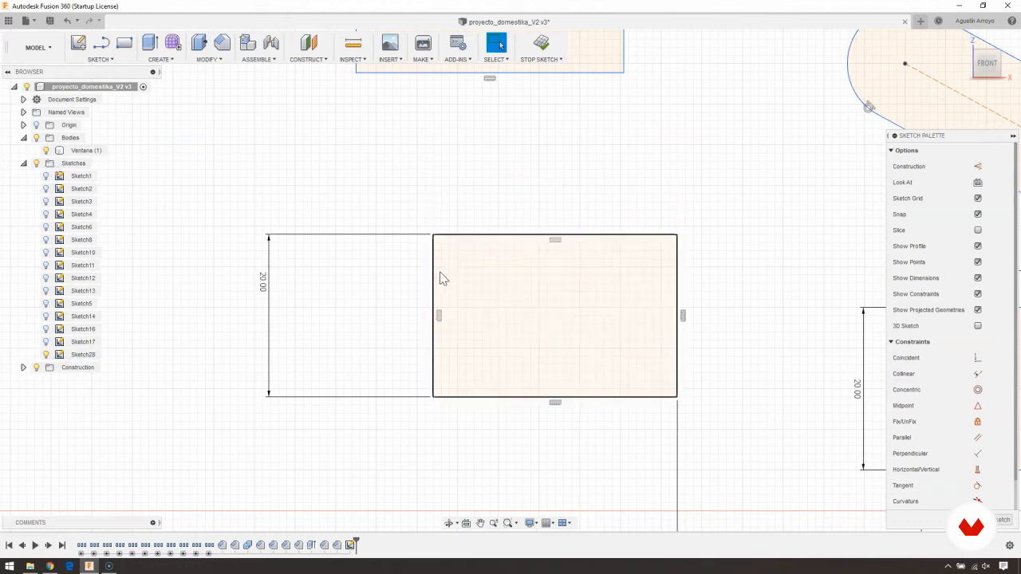
{"action": "mouse_move", "coordinate": [434, 279]}
{"action": "left_mouse_down"}
{"action": "mouse_move", "coordinate": [499, 279]}
{"action": "mouse_move", "coordinate": [487, 268]}
{"action": "mouse_move", "coordinate": [401, 279]}
{"action": "mouse_move", "coordinate": [500, 208]}
{"action": "mouse_move", "coordinate": [385, 244]}
{"action": "left_mouse_up"}
- Sketch a diagonal line from below the circle inside the near-square rectangle, rising across and beyond its right edge
{"action": "middle_click_drag", "start_coordinate": [415, 112], "coordinate": [399, 384]}
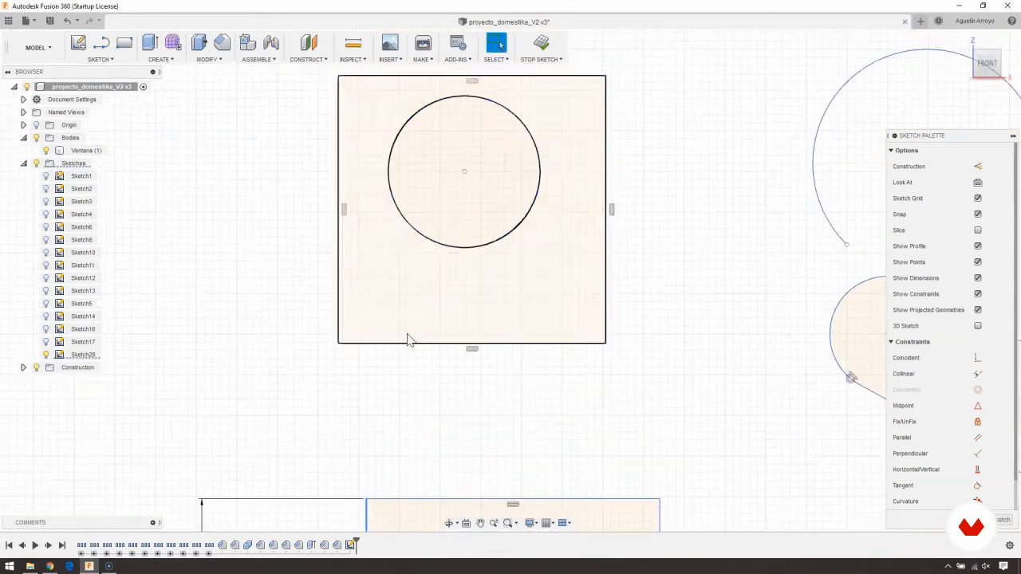
{"action": "middle_click_drag", "start_coordinate": [475, 105], "coordinate": [469, 153]}
{"action": "scroll", "coordinate": [374, 332], "scroll_direction": "down", "scroll_amount": 3}
{"action": "middle_click_drag", "start_coordinate": [374, 331], "coordinate": [469, 237]}
{"action": "left_click", "coordinate": [95, 61]}
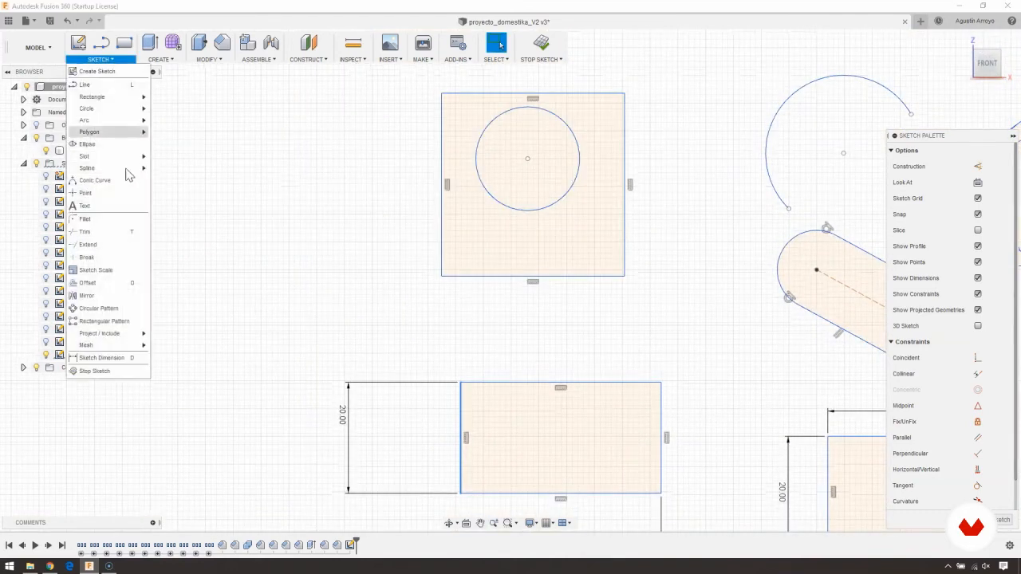
{"action": "left_click", "coordinate": [111, 84]}
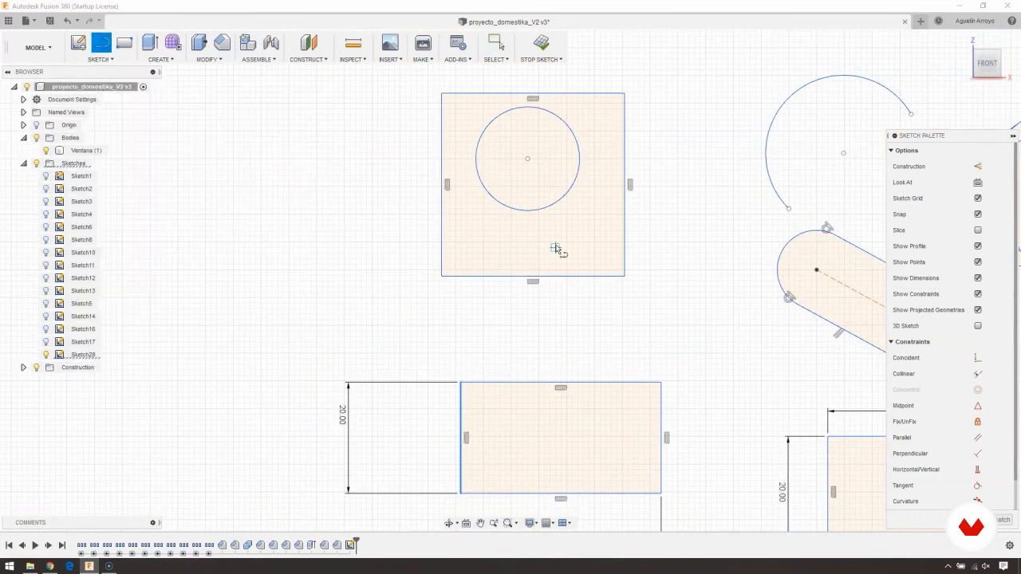
{"action": "left_click", "coordinate": [522, 258]}
{"action": "key", "text": "Escape"}
- Apply a Tangent constraint between the diagonal line and the circle
{"action": "middle_click_drag", "start_coordinate": [590, 158], "coordinate": [522, 215]}
{"action": "scroll", "coordinate": [518, 225], "scroll_direction": "up", "scroll_amount": 3}
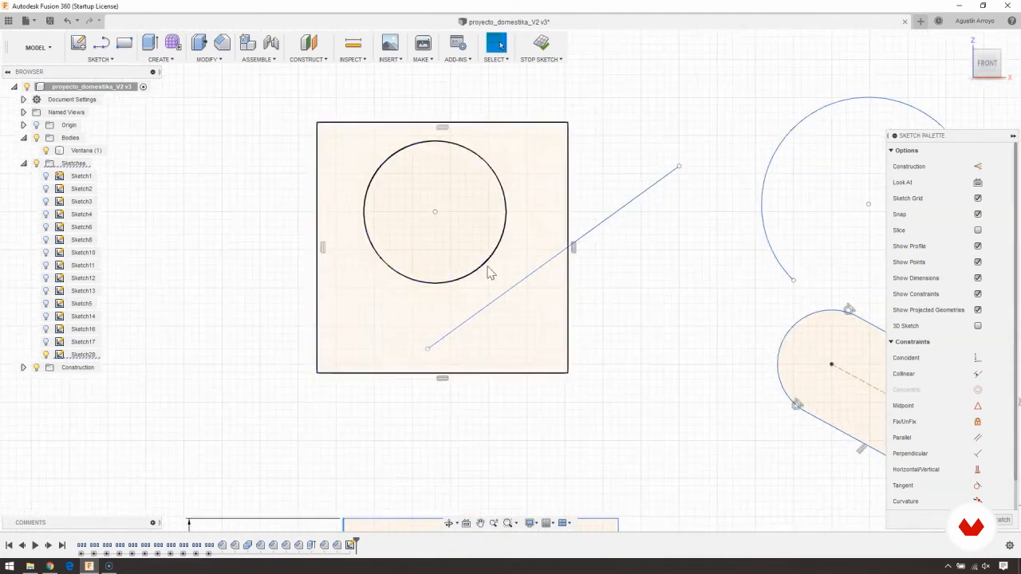
{"action": "left_click", "coordinate": [485, 307]}
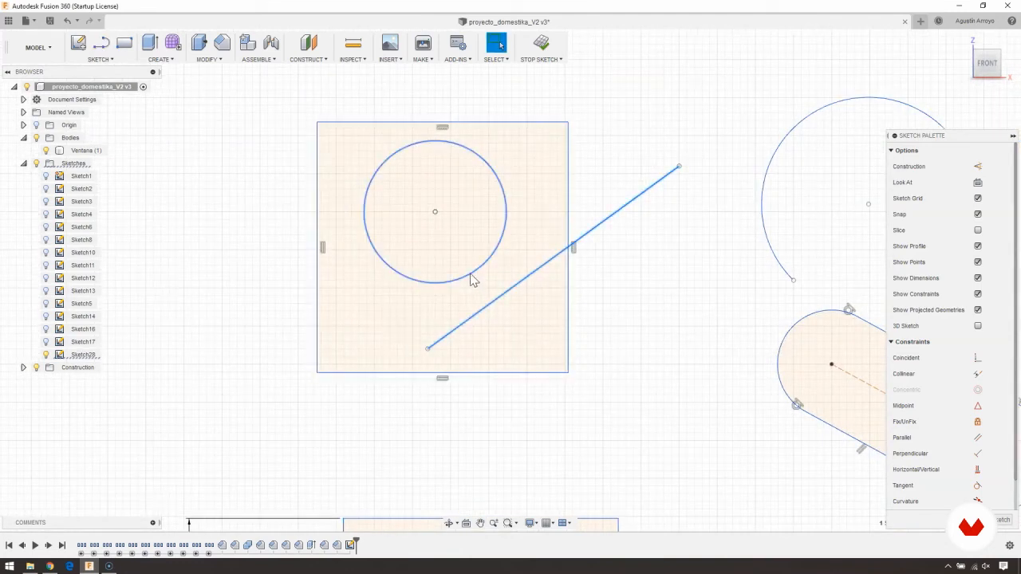
{"action": "left_click", "coordinate": [471, 280], "text": "shift"}
{"action": "right_click", "coordinate": [471, 279]}
{"action": "left_click", "coordinate": [453, 362]}
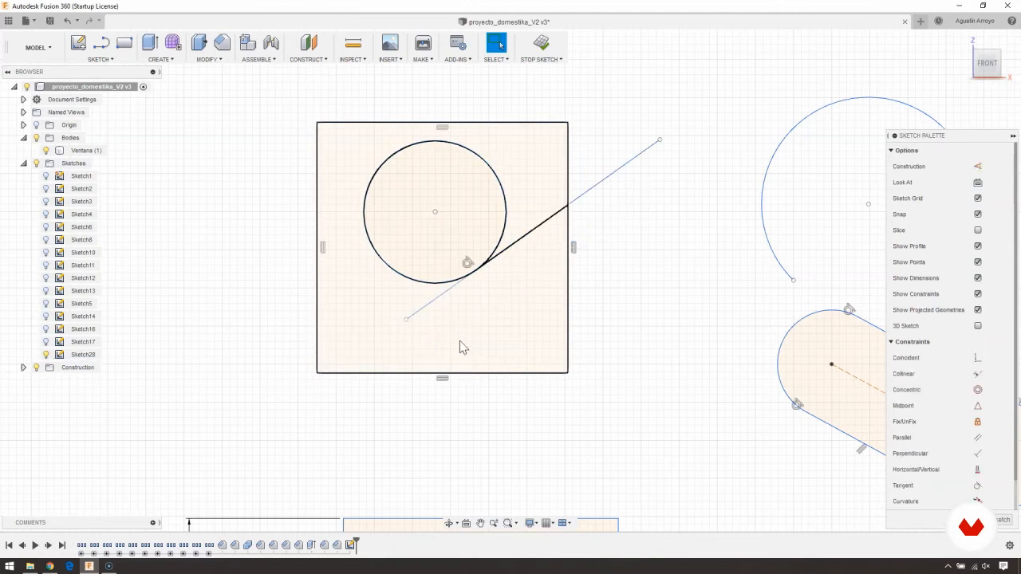
- Lock the circle in place with Fix/UnFix and try to move it
{"action": "middle_click_drag", "start_coordinate": [505, 165], "coordinate": [515, 160]}
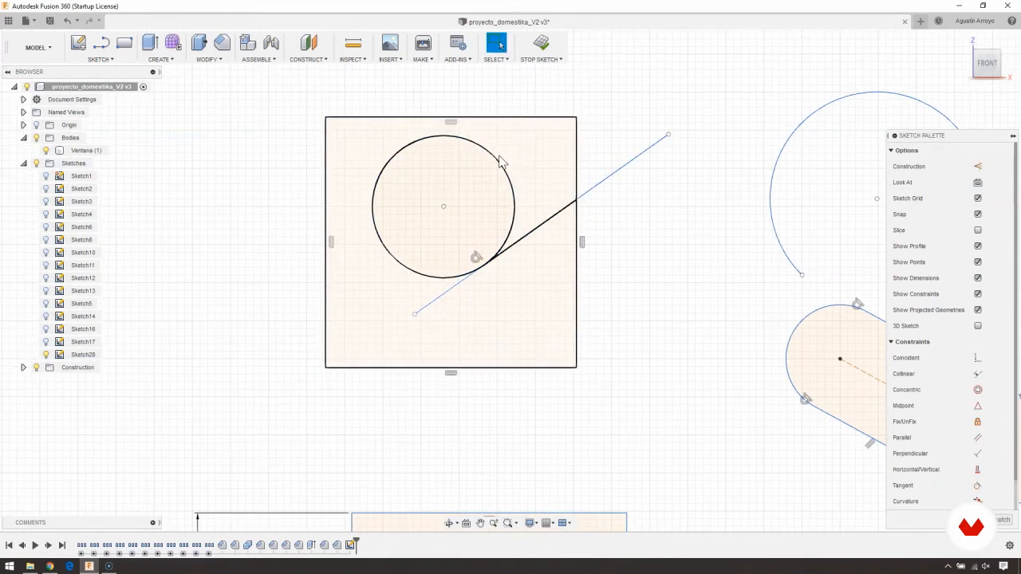
{"action": "left_click", "coordinate": [495, 163]}
{"action": "right_click", "coordinate": [494, 162]}
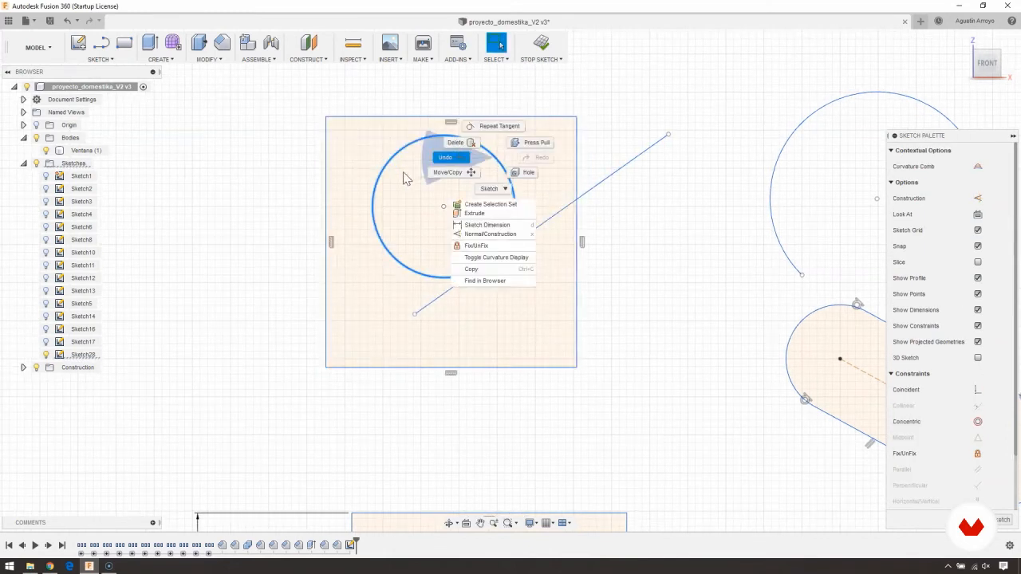
{"action": "left_click", "coordinate": [485, 250]}
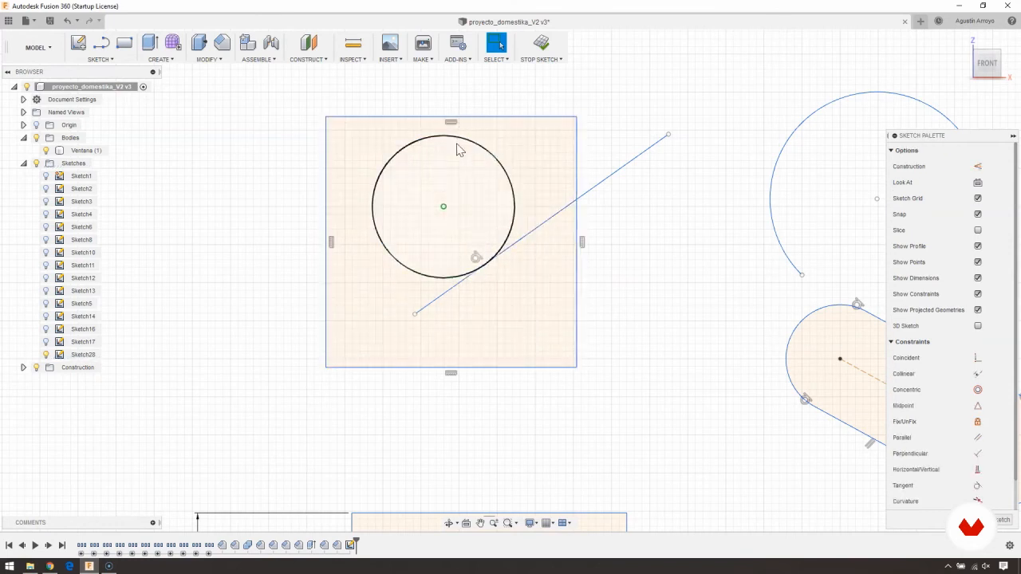
{"action": "left_click_drag", "start_coordinate": [457, 137], "coordinate": [445, 104]}
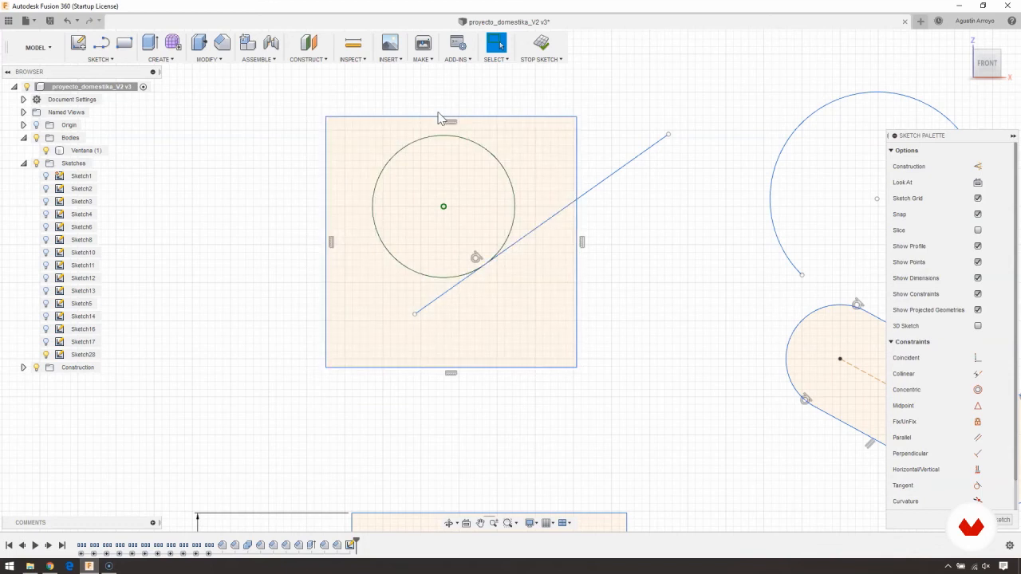
- Sketch a long, nearly vertical line at about 85.5 degrees to the left of the near-square rectangle
{"action": "middle_click_drag", "start_coordinate": [228, 291], "coordinate": [318, 312]}
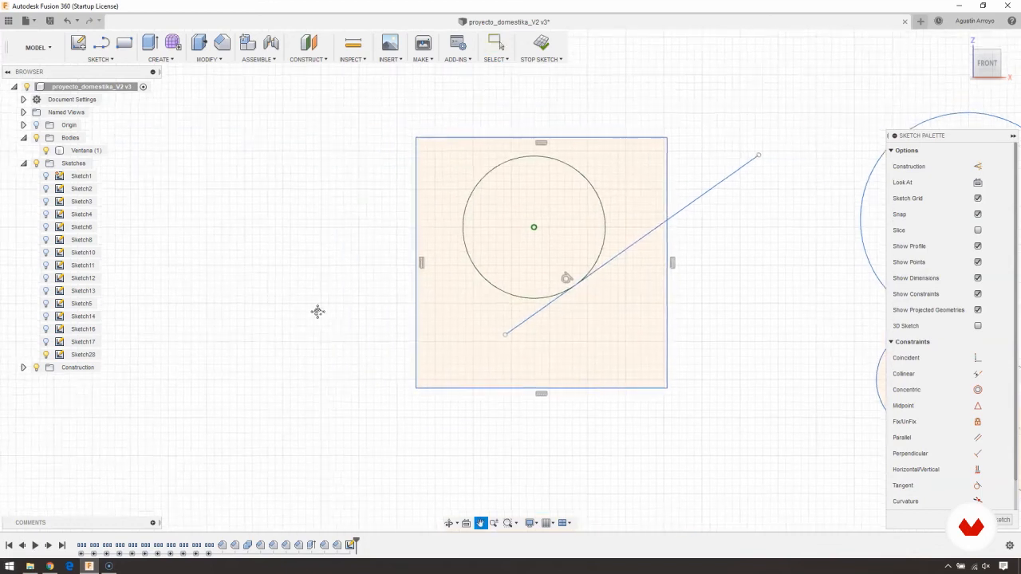
{"action": "scroll", "coordinate": [316, 310], "scroll_direction": "down", "scroll_amount": 4}
{"action": "middle_click_drag", "start_coordinate": [445, 359], "coordinate": [445, 311]}
{"action": "scroll", "coordinate": [445, 311], "scroll_direction": "down", "scroll_amount": 3}
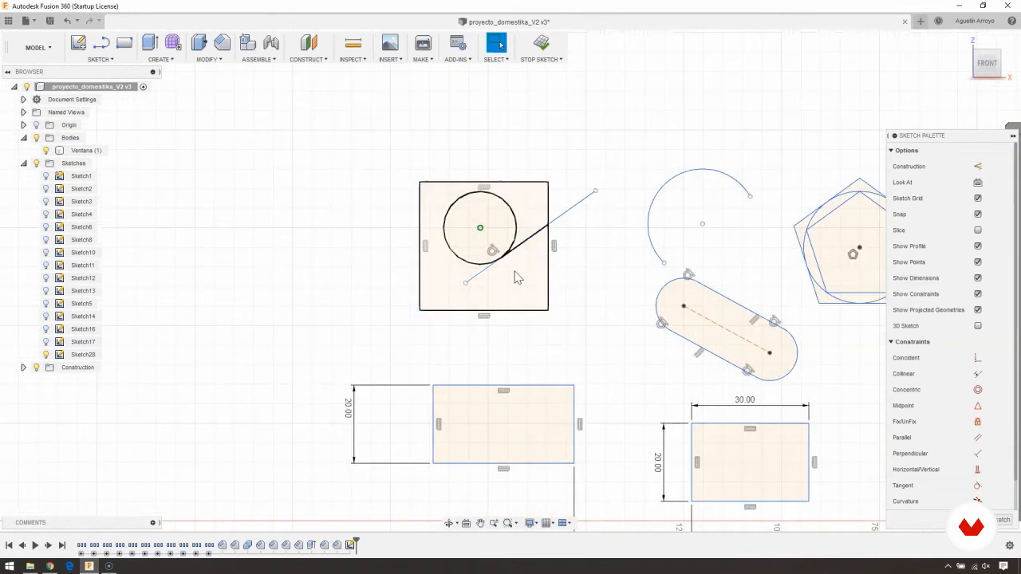
{"action": "middle_click_drag", "start_coordinate": [539, 256], "coordinate": [549, 201]}
{"action": "left_click", "coordinate": [88, 62]}
{"action": "left_click", "coordinate": [88, 85]}
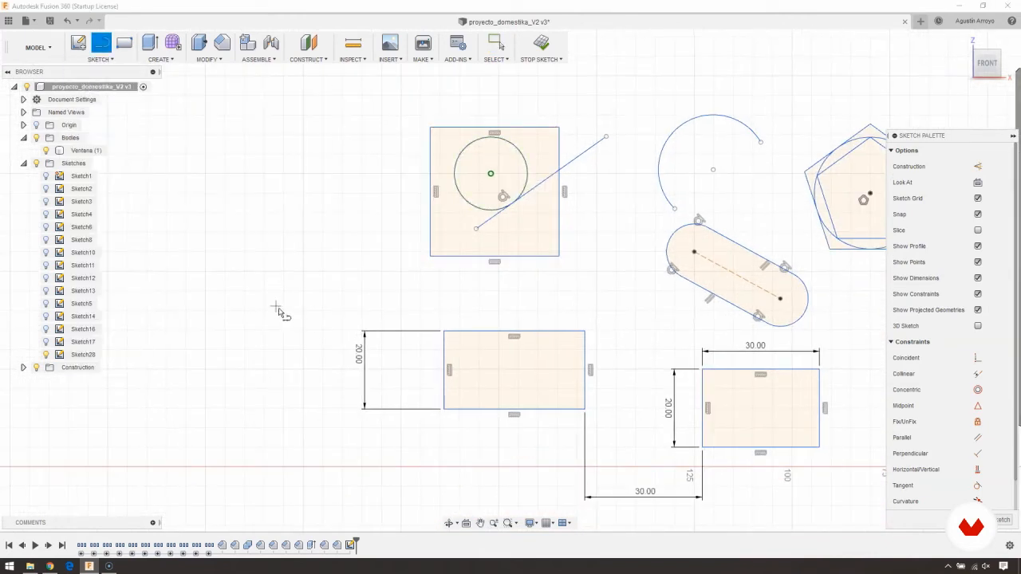
{"action": "left_click", "coordinate": [269, 300]}
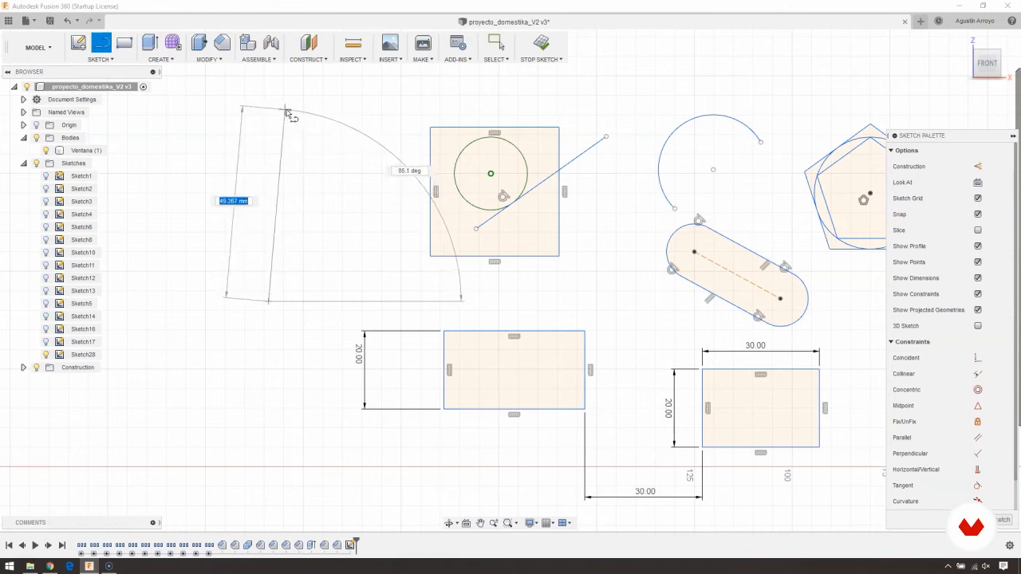
{"action": "middle_click_drag", "start_coordinate": [290, 102], "coordinate": [360, 157]}
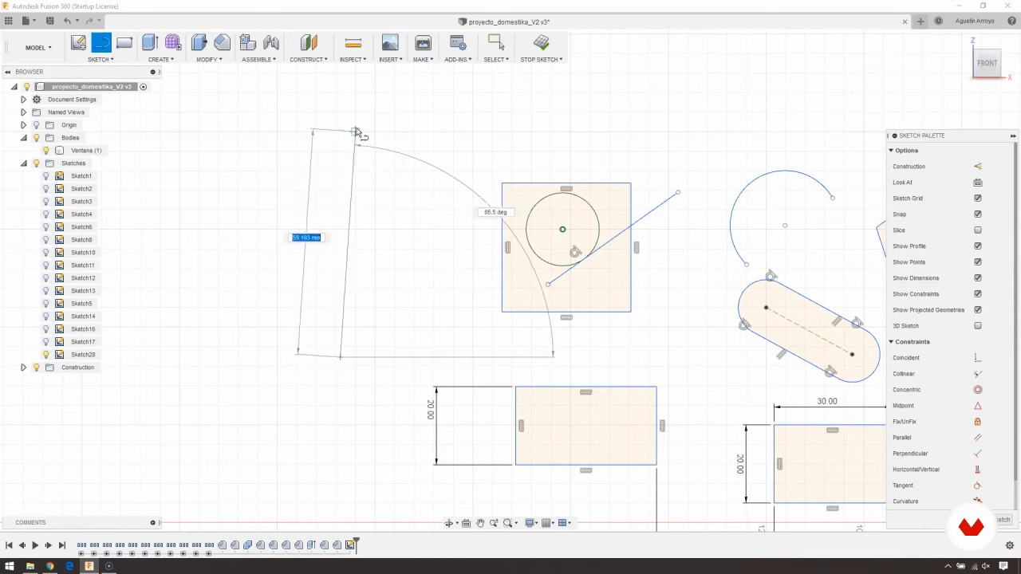
{"action": "left_click", "coordinate": [359, 118]}
{"action": "key", "text": "Escape"}
- Make the nearly vertical line exactly vertical with the Horizontal/Vertical constraint
{"action": "left_click", "coordinate": [357, 157]}
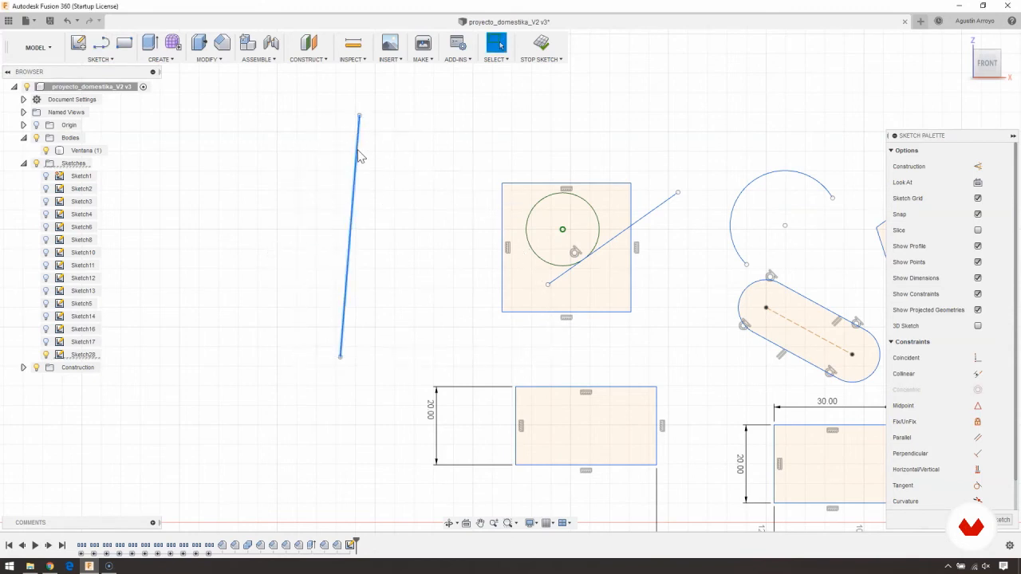
{"action": "right_click", "coordinate": [358, 160]}
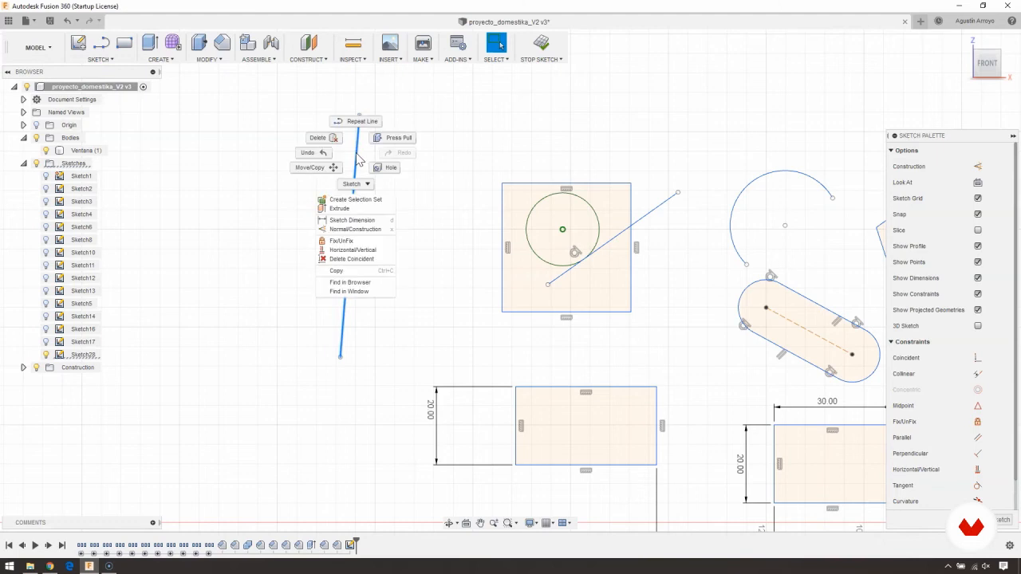
{"action": "left_click", "coordinate": [336, 252]}
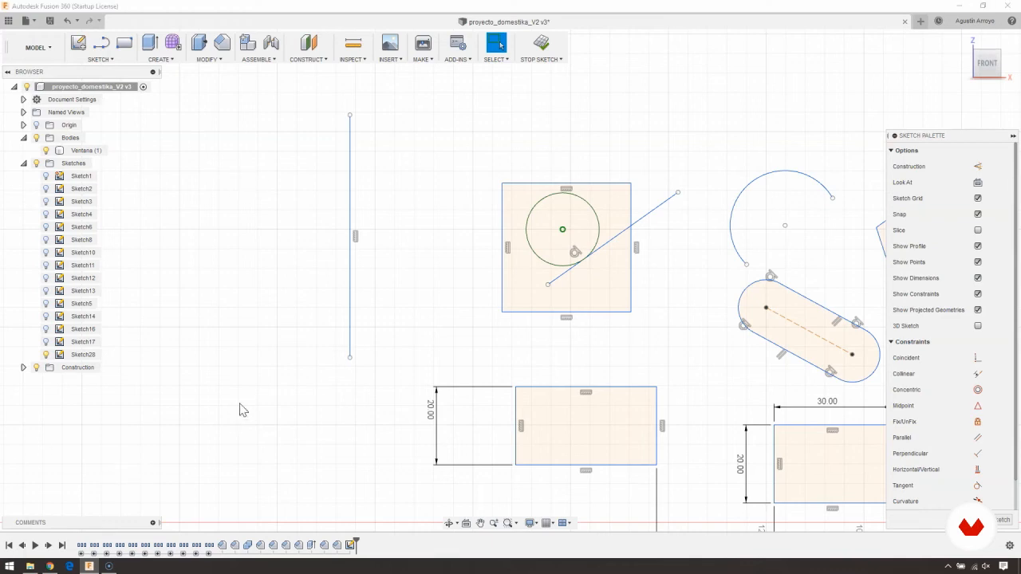
{"action": "scroll", "coordinate": [383, 359], "scroll_direction": "down", "scroll_amount": 3}
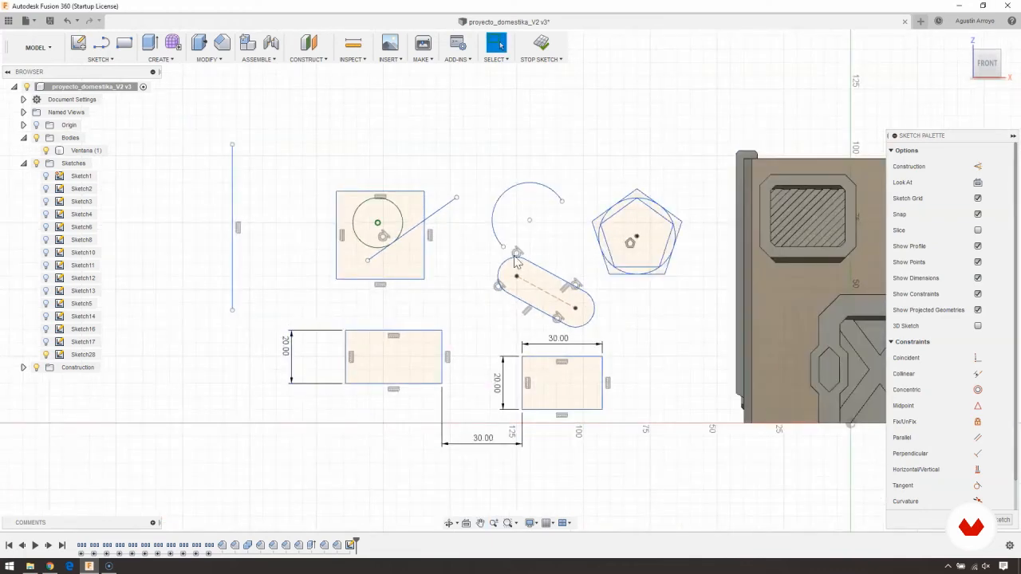
- Finish the practice sketch and delete it from the design history
{"action": "left_click", "coordinate": [541, 44]}
{"action": "left_click", "coordinate": [350, 545]}
{"action": "right_click", "coordinate": [350, 545]}
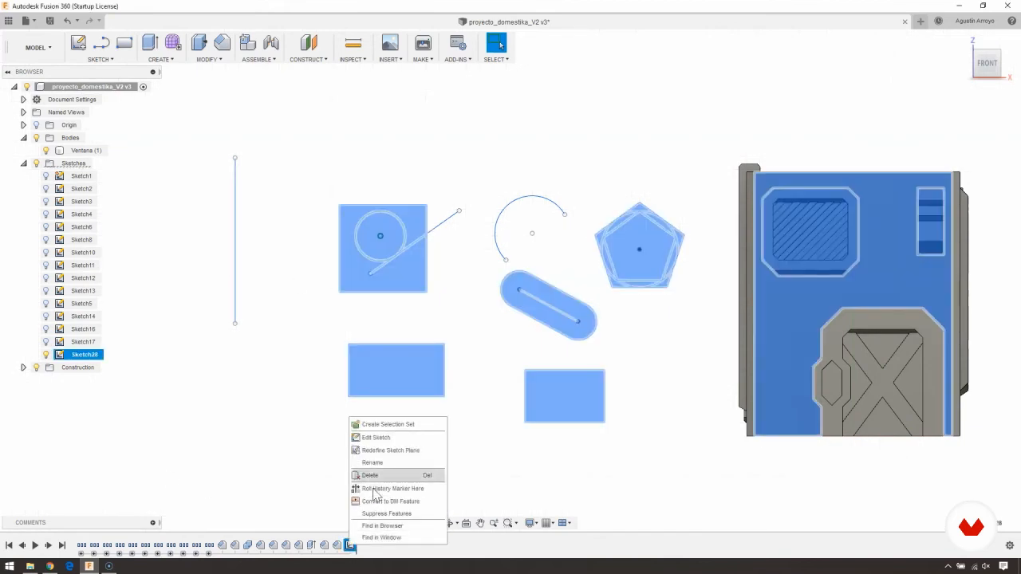
{"action": "left_click", "coordinate": [371, 476]}
- Start a new sketch on the container's front wall face
{"action": "middle_click_drag", "start_coordinate": [543, 399], "coordinate": [303, 323]}
{"action": "scroll", "coordinate": [511, 257], "scroll_direction": "up", "scroll_amount": 3}
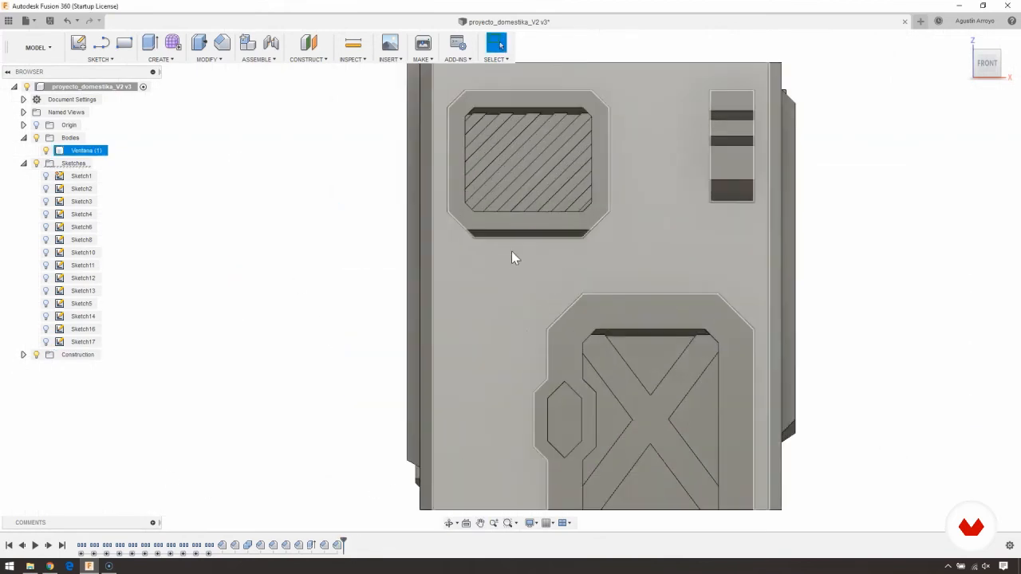
{"action": "left_click", "coordinate": [489, 302]}
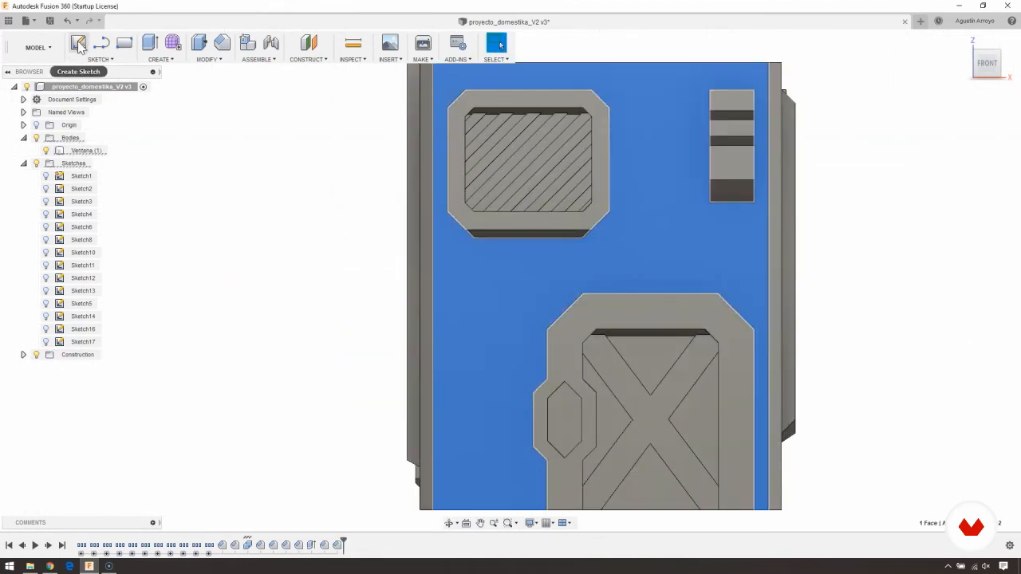
{"action": "left_click", "coordinate": [78, 44]}
- Add a sketch text with the author's first name on the front wall, just below the window
{"action": "left_click", "coordinate": [91, 63]}
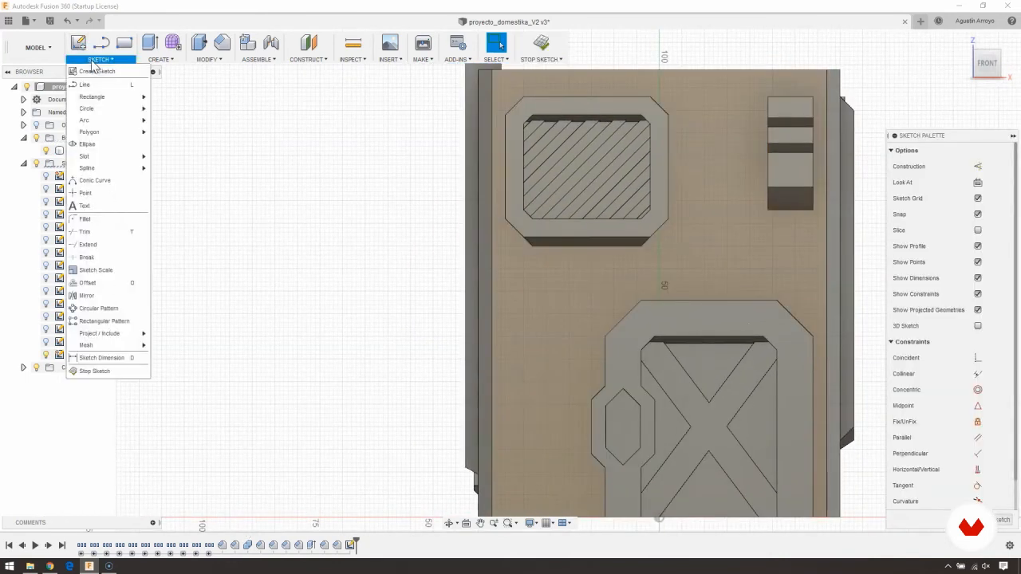
{"action": "left_click", "coordinate": [98, 208]}
{"action": "middle_click_drag", "start_coordinate": [422, 291], "coordinate": [275, 263]}
{"action": "scroll", "coordinate": [407, 265], "scroll_direction": "up", "scroll_amount": 3}
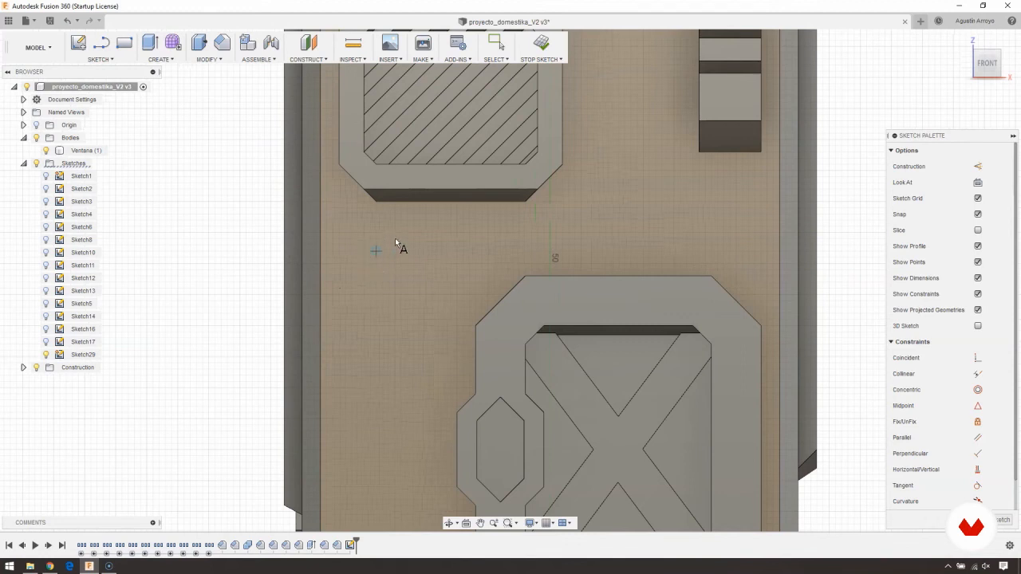
{"action": "left_click", "coordinate": [363, 264]}
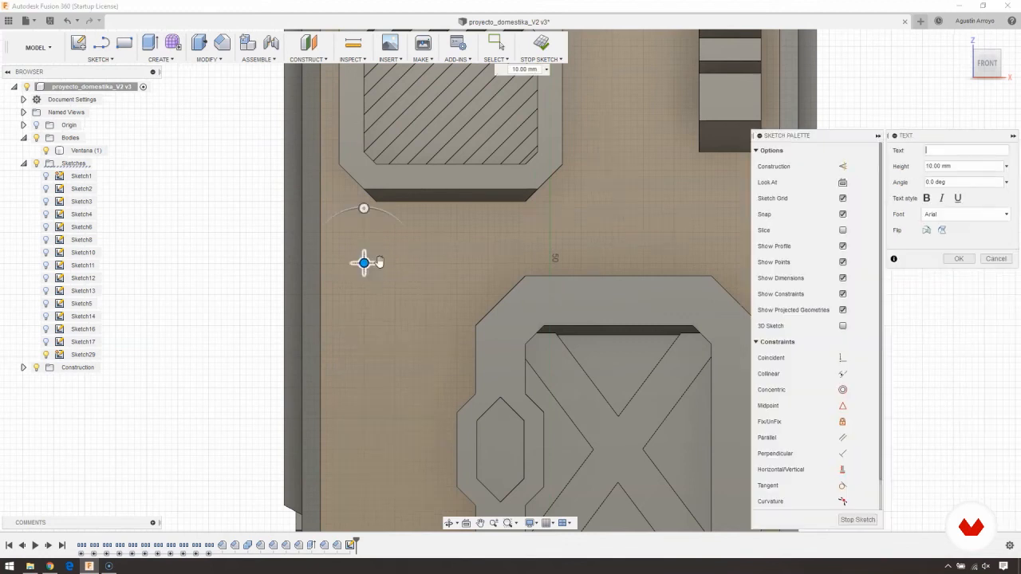
{"action": "left_click", "coordinate": [878, 137]}
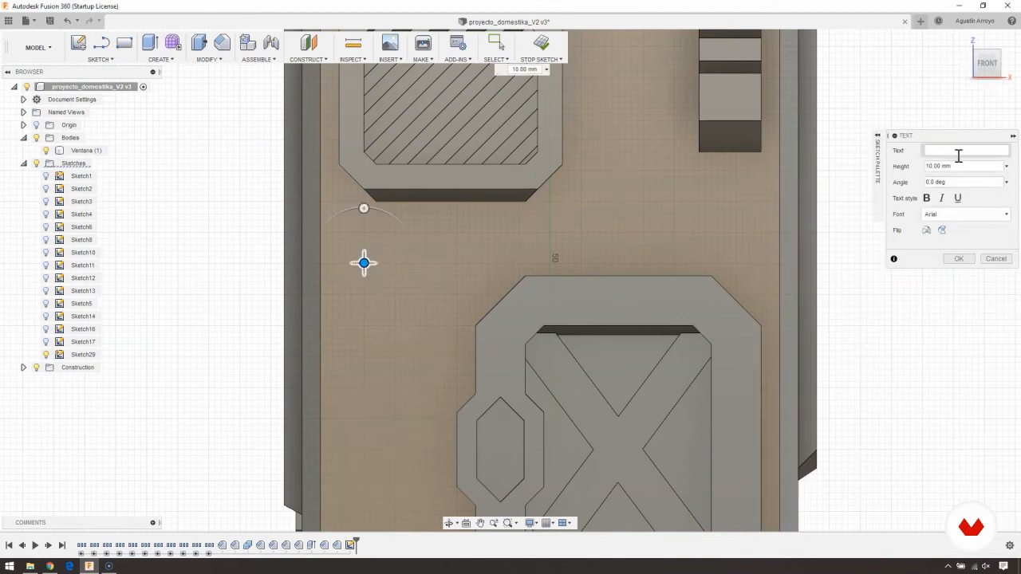
{"action": "type", "text": "Agustín"}
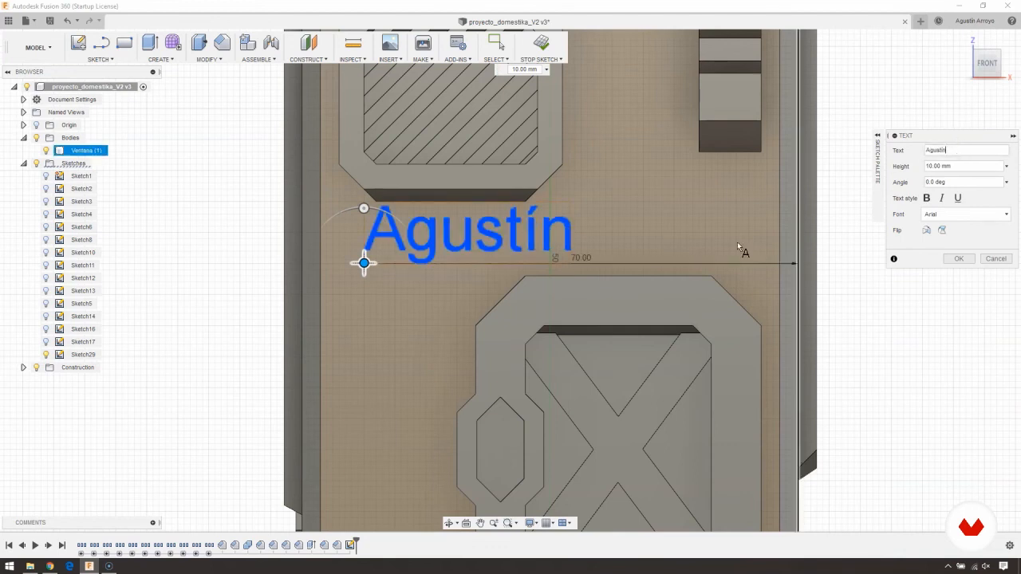
- Shift the text slightly towards the wall's left edge and go through its height and angle settings
{"action": "left_click_drag", "start_coordinate": [364, 262], "coordinate": [343, 271]}
{"action": "middle_click_drag", "start_coordinate": [342, 322], "coordinate": [429, 319]}
{"action": "mouse_move", "coordinate": [426, 212]}
{"action": "left_mouse_down"}
{"action": "mouse_move", "coordinate": [388, 224]}
{"action": "mouse_move", "coordinate": [427, 212]}
{"action": "left_mouse_up"}
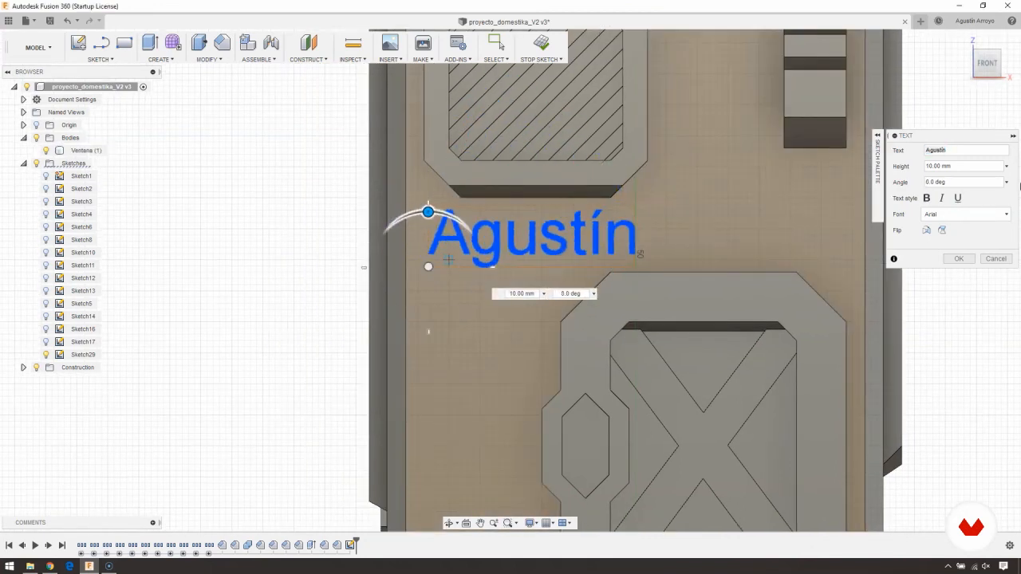
{"action": "left_click_drag", "start_coordinate": [973, 167], "coordinate": [971, 168]}
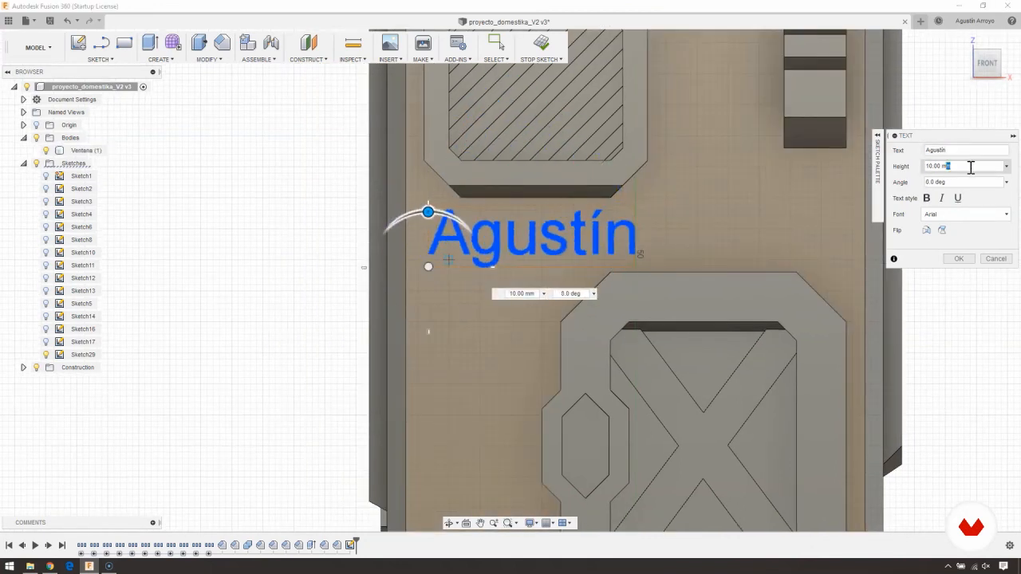
{"action": "left_click", "coordinate": [878, 184]}
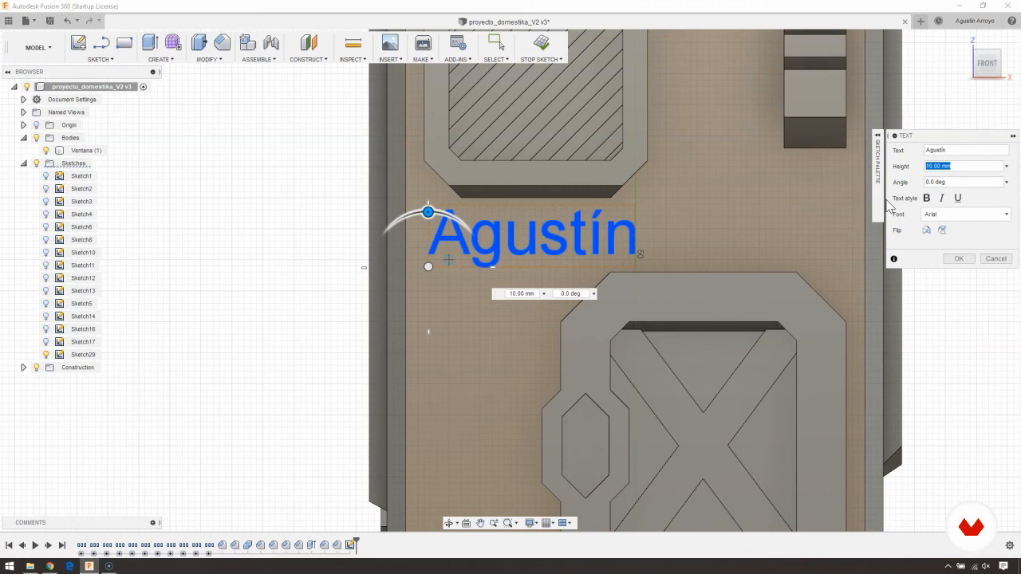
{"action": "left_click", "coordinate": [960, 182]}
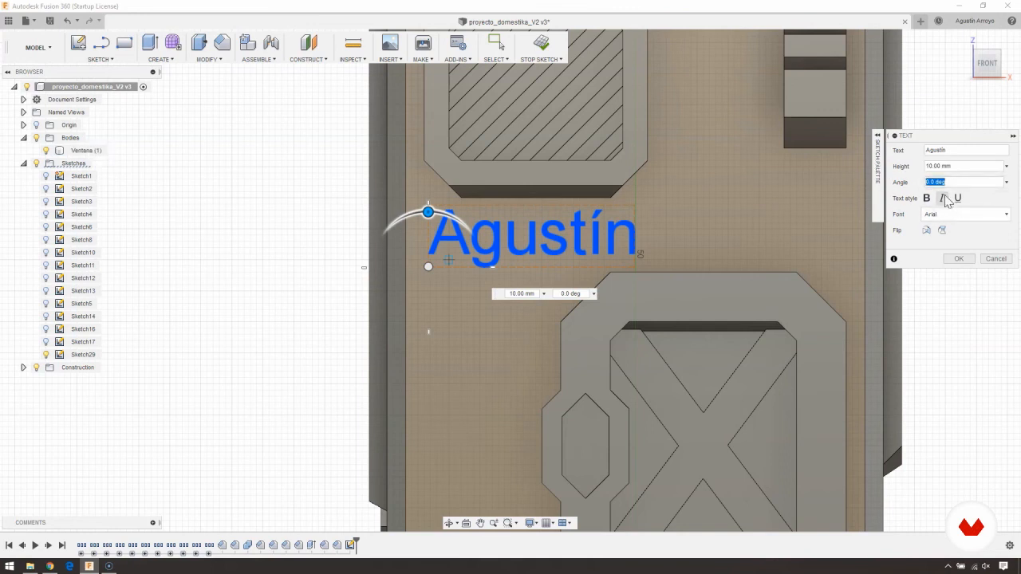
- Set the text's font to Century Gothic
{"action": "left_click", "coordinate": [938, 220]}
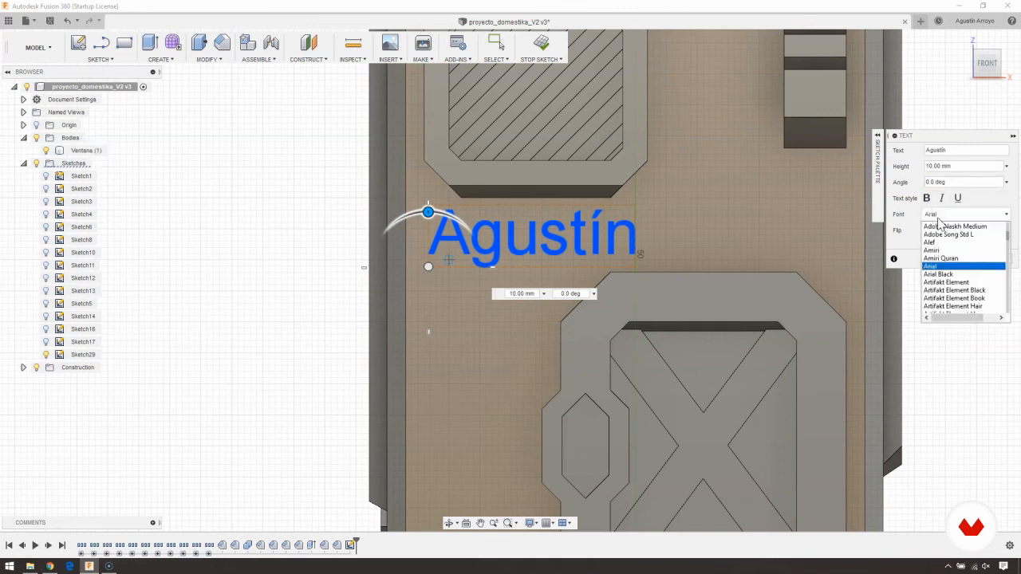
{"action": "scroll", "coordinate": [965, 263], "scroll_direction": "down", "scroll_amount": 2}
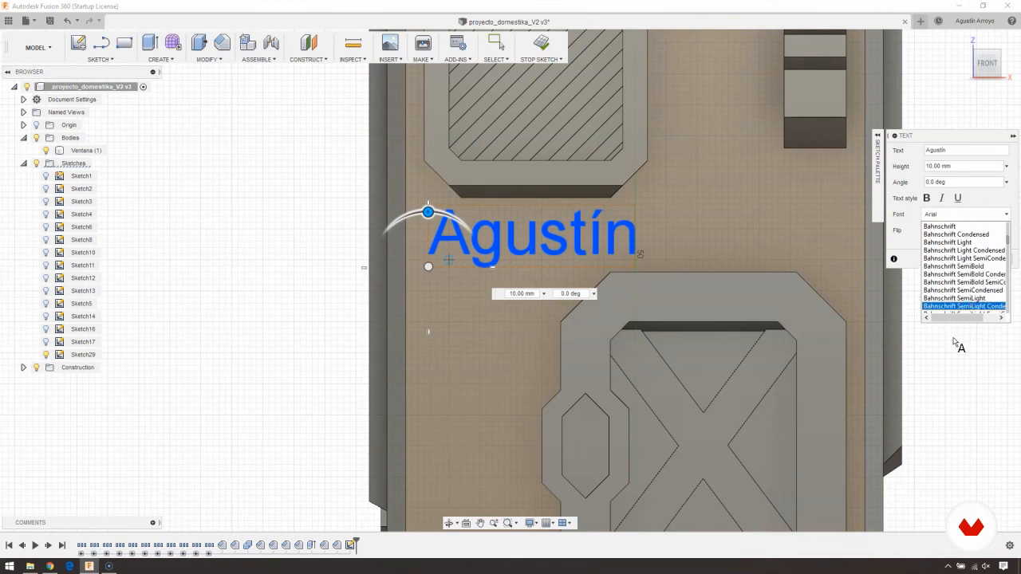
{"action": "scroll", "coordinate": [953, 287], "scroll_direction": "down", "scroll_amount": 5}
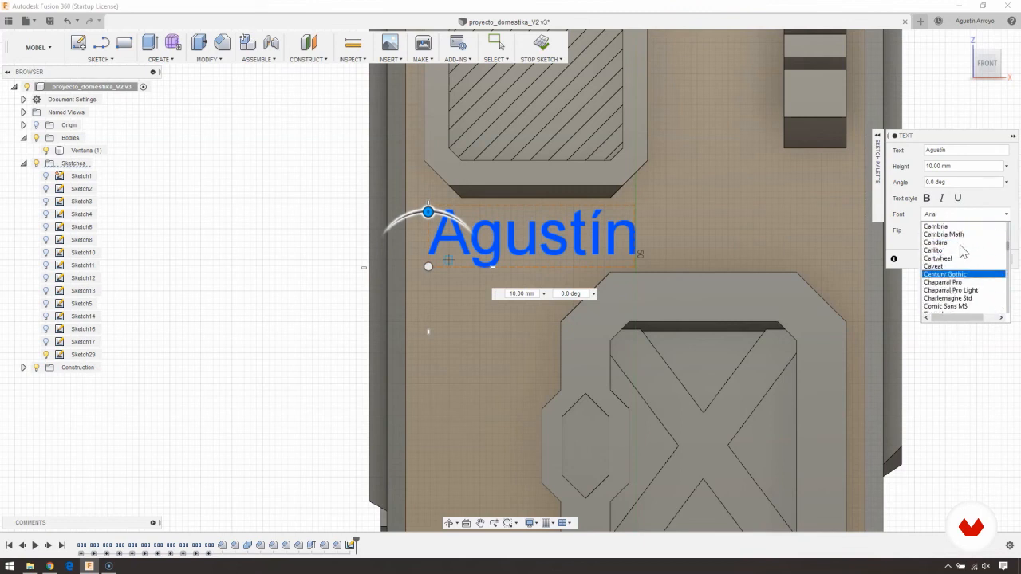
{"action": "left_click", "coordinate": [944, 275]}
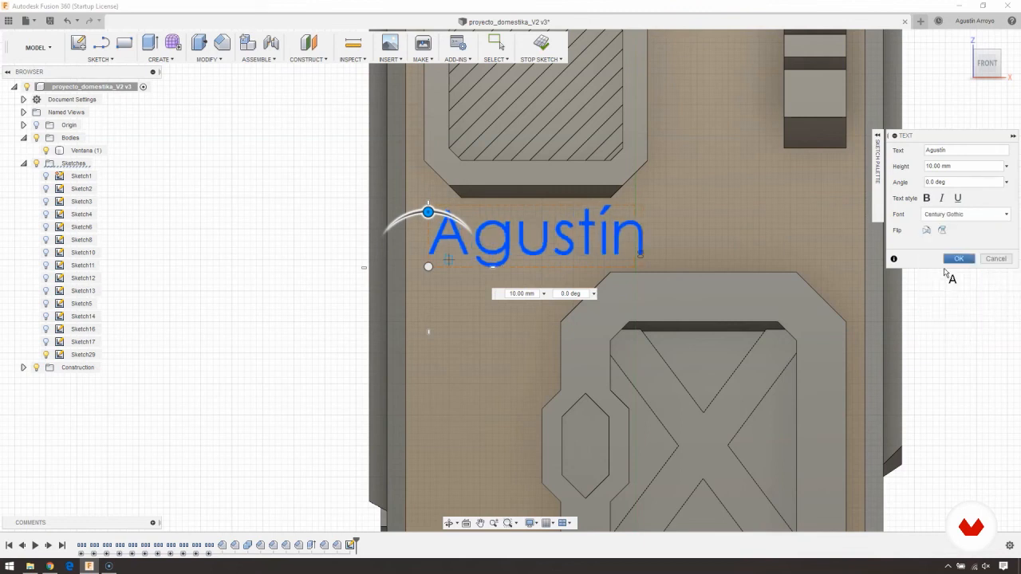
- Set the text's font to Comic Sans MS
{"action": "left_click", "coordinate": [957, 215]}
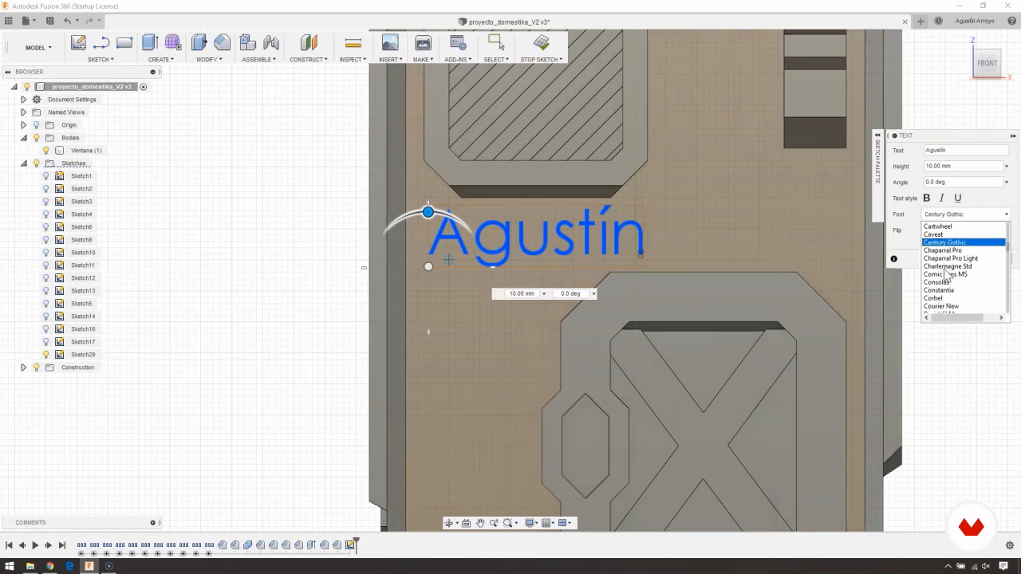
{"action": "scroll", "coordinate": [947, 276], "scroll_direction": "down", "scroll_amount": 1}
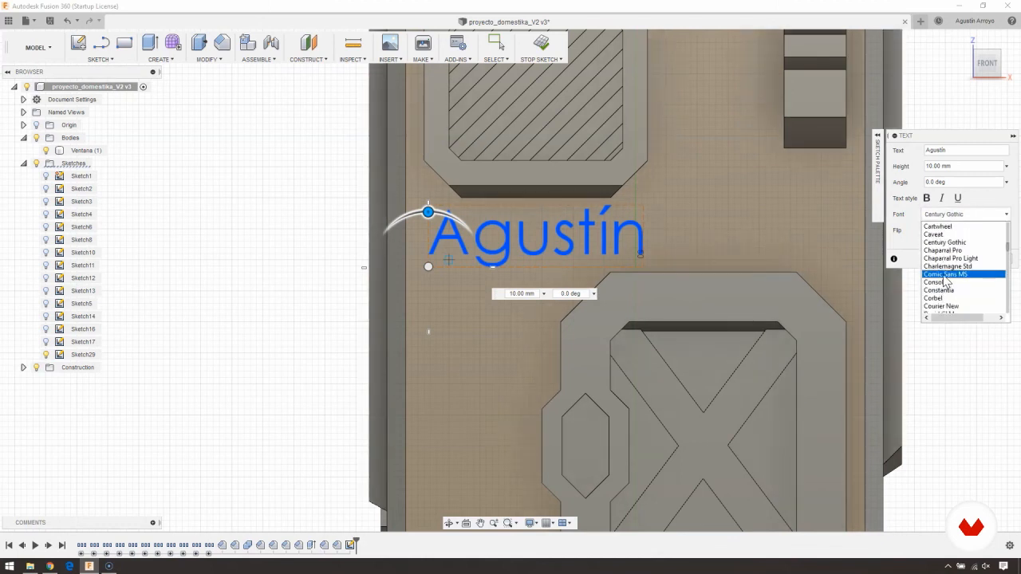
{"action": "left_click", "coordinate": [946, 275]}
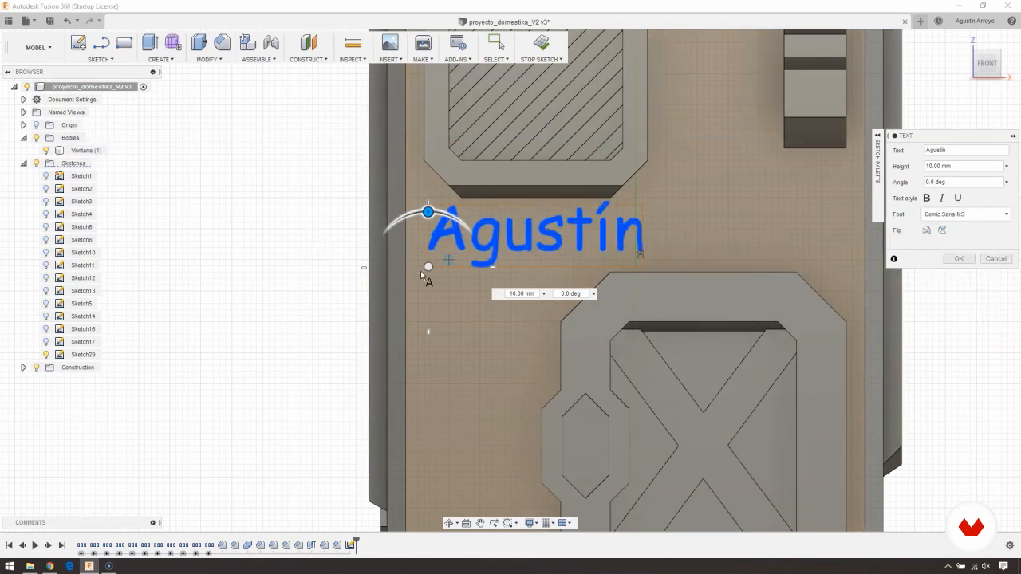
- Move the text above the door, clear of the window, and accept it
{"action": "mouse_move", "coordinate": [429, 267]}
{"action": "left_mouse_down"}
{"action": "mouse_move", "coordinate": [595, 266]}
{"action": "mouse_move", "coordinate": [583, 264]}
{"action": "left_mouse_up"}
{"action": "middle_click_drag", "start_coordinate": [583, 264], "coordinate": [446, 279]}
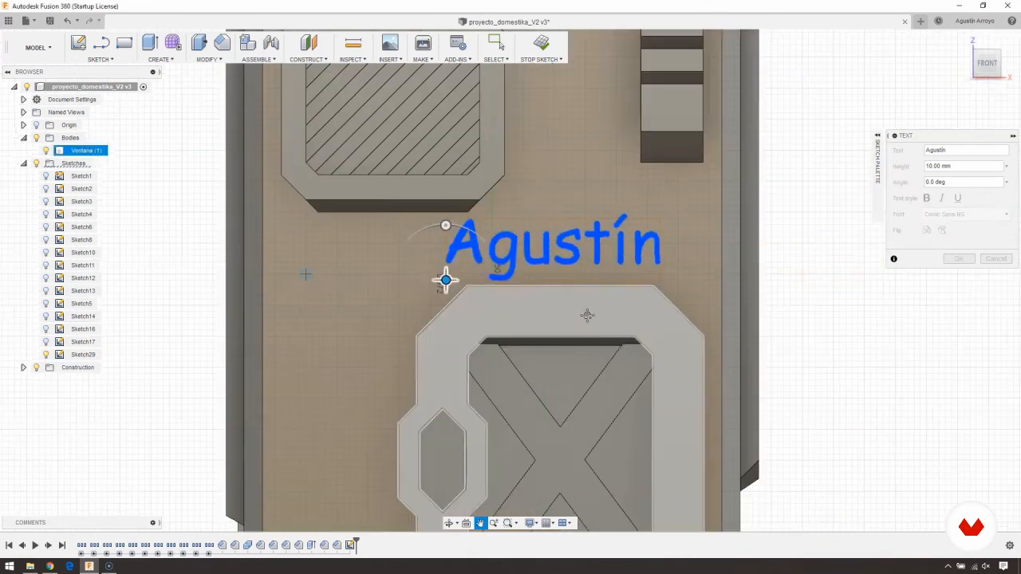
{"action": "left_click", "coordinate": [955, 261]}
- Extrude the name text 0.4 mm outward from the front wall, joined to the container body
{"action": "middle_click_drag", "start_coordinate": [307, 224], "coordinate": [434, 248], "text": "shift"}
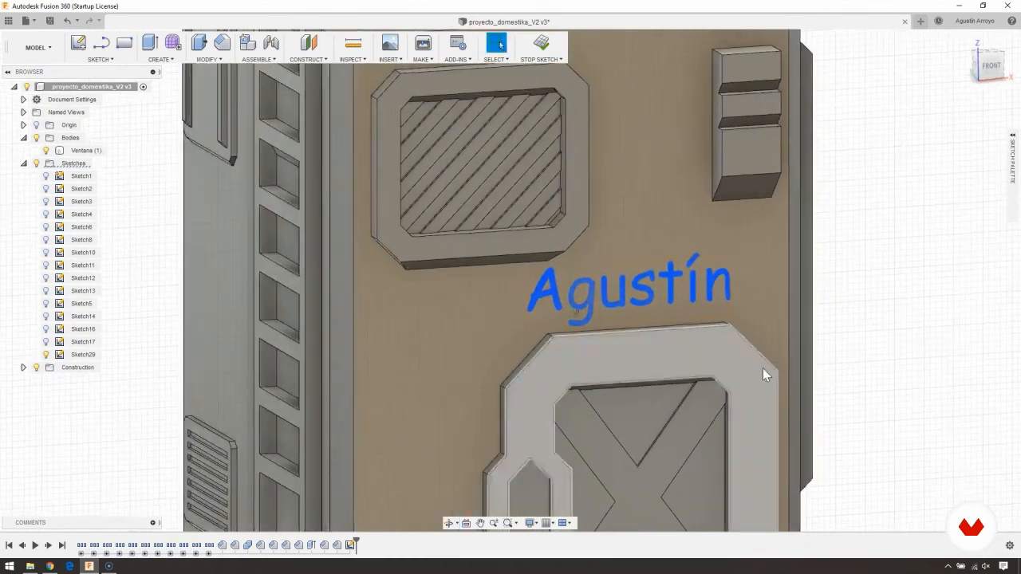
{"action": "scroll", "coordinate": [757, 363], "scroll_direction": "up", "scroll_amount": 4}
{"action": "scroll", "coordinate": [426, 256], "scroll_direction": "up", "scroll_amount": 4}
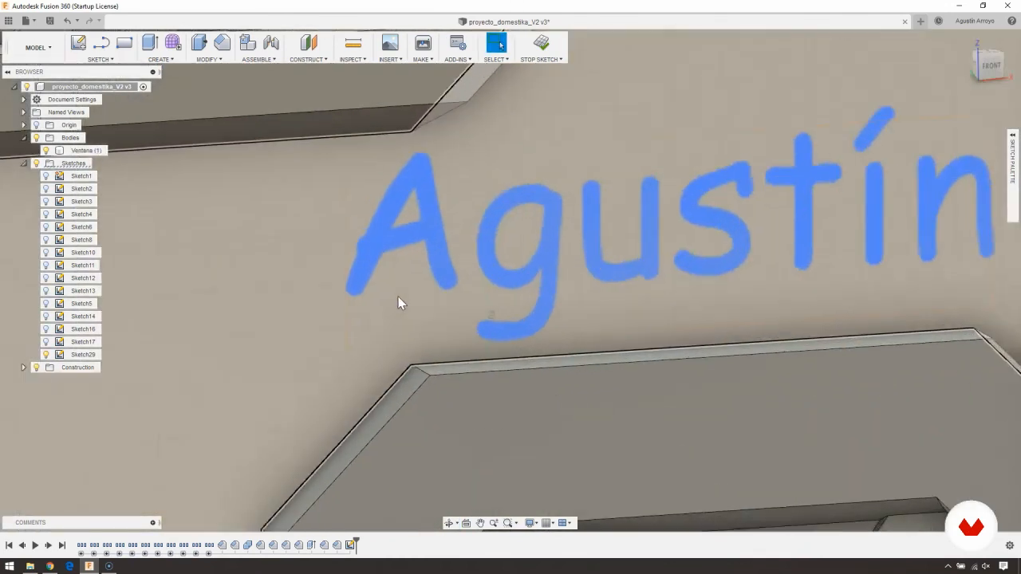
{"action": "scroll", "coordinate": [550, 252], "scroll_direction": "down", "scroll_amount": 3}
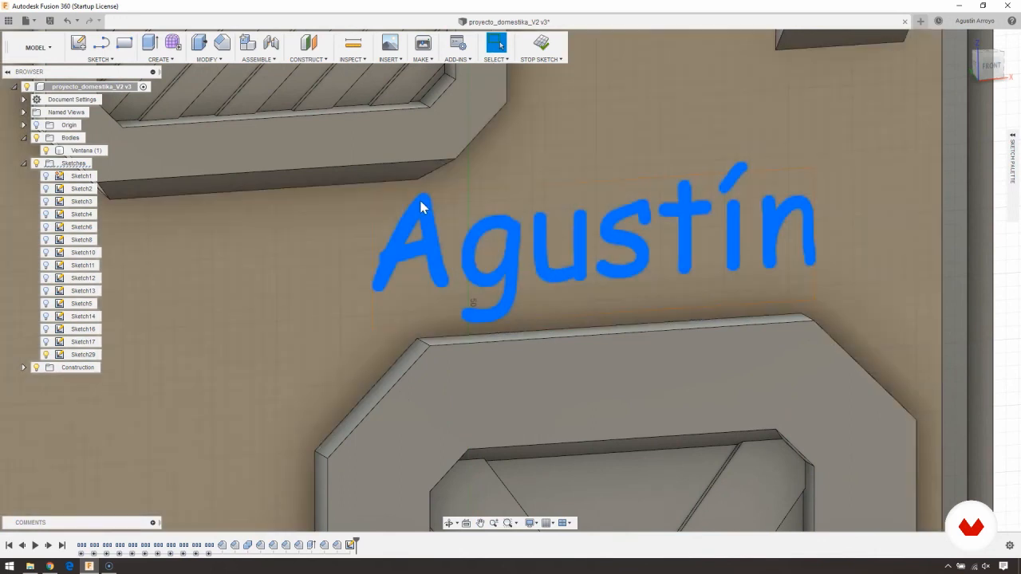
{"action": "left_click", "coordinate": [159, 59]}
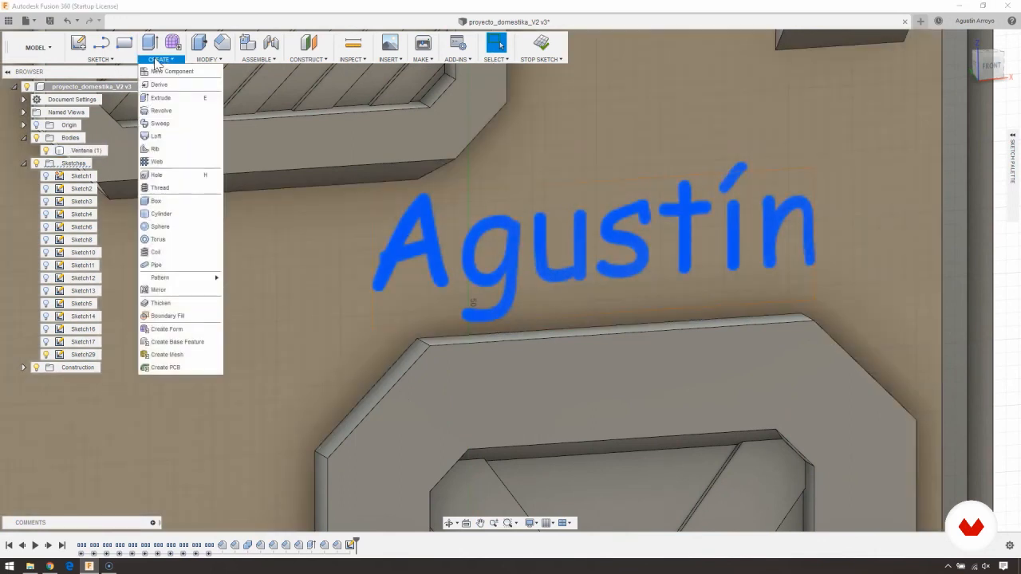
{"action": "left_click", "coordinate": [163, 98]}
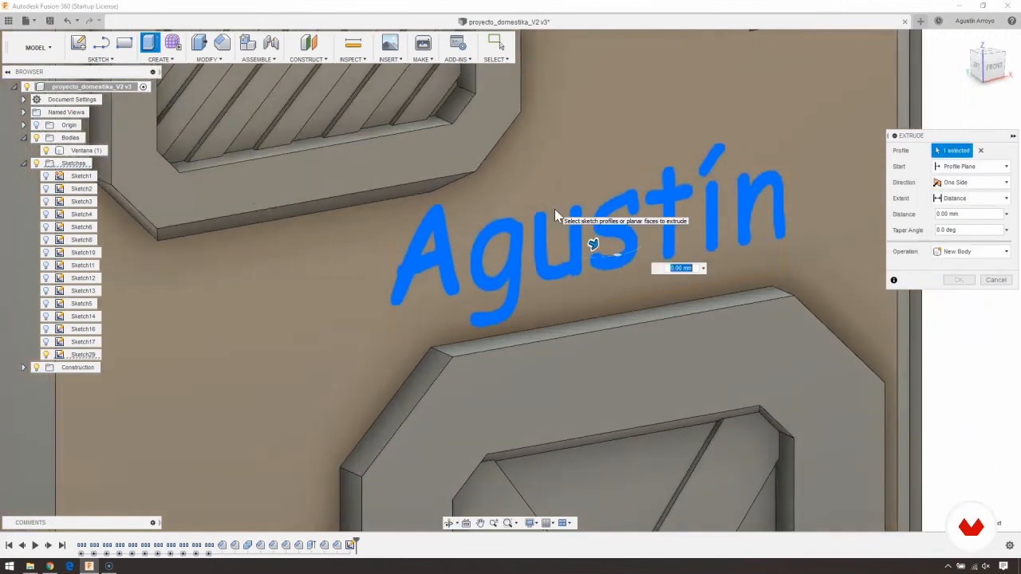
{"action": "type", "text": "0.4"}
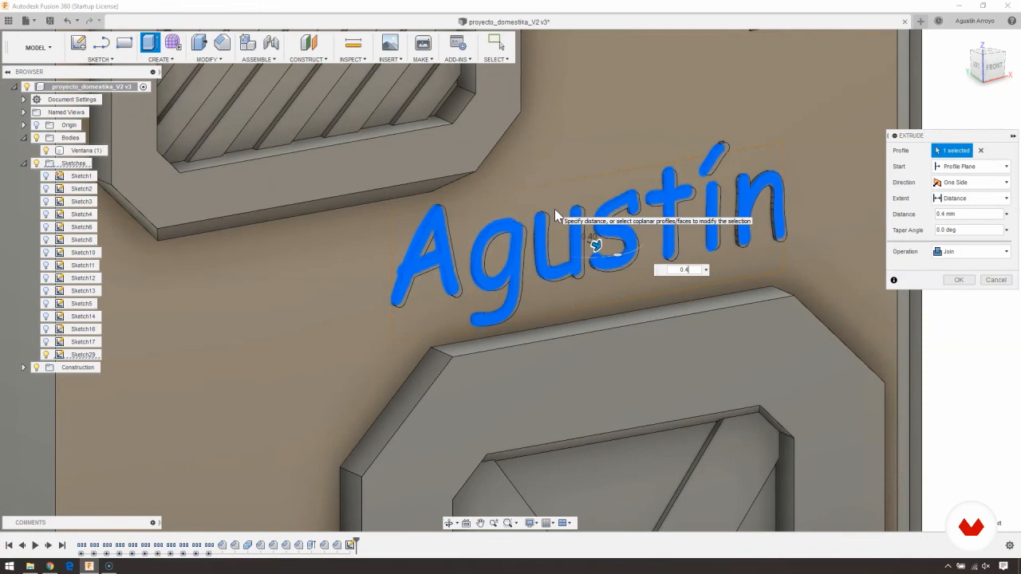
{"action": "key", "text": "Return"}
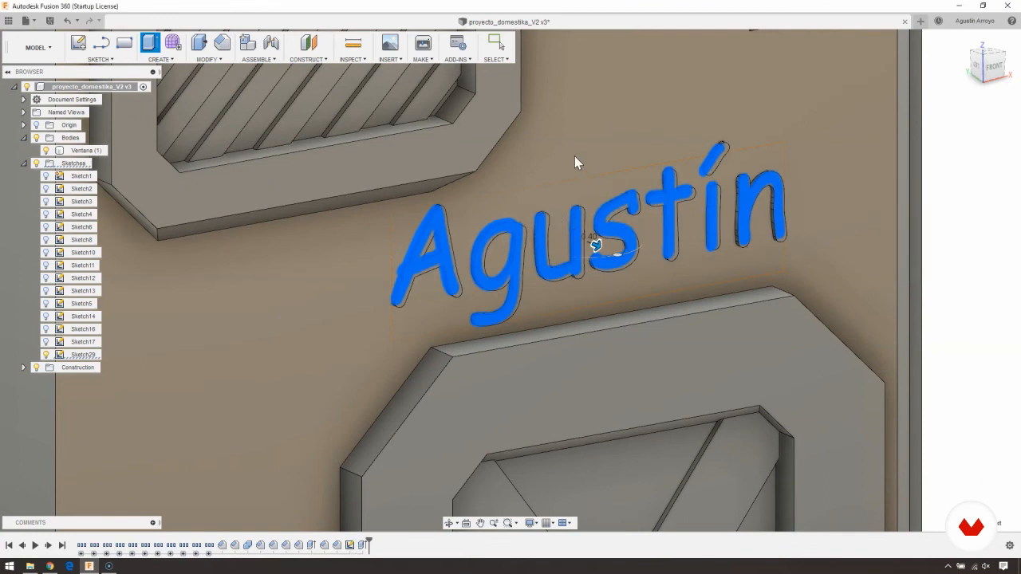
{"action": "key", "text": "Escape"}
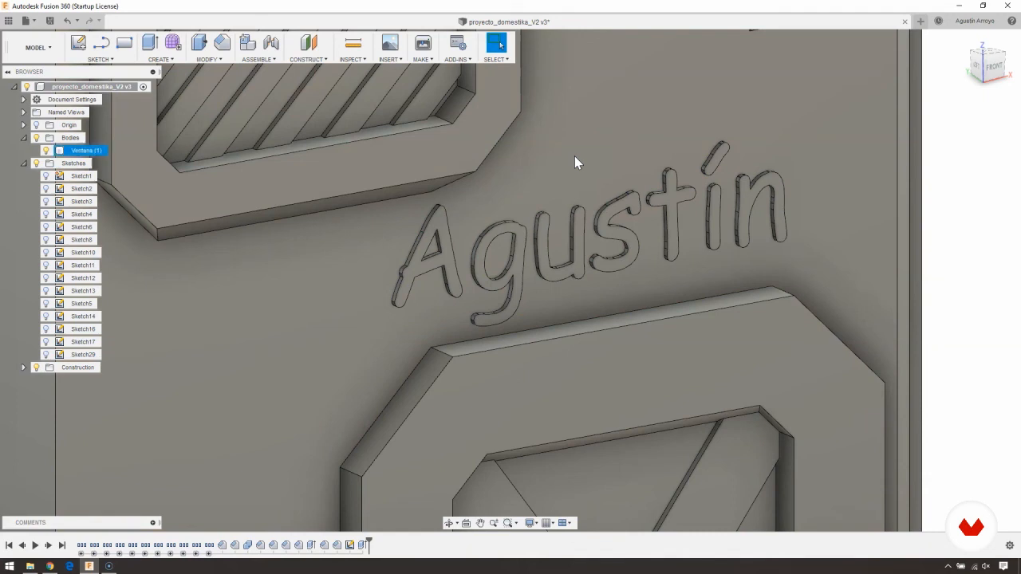
{"action": "scroll", "coordinate": [552, 311], "scroll_direction": "down", "scroll_amount": 4}
{"action": "scroll", "coordinate": [518, 376], "scroll_direction": "down", "scroll_amount": 5}
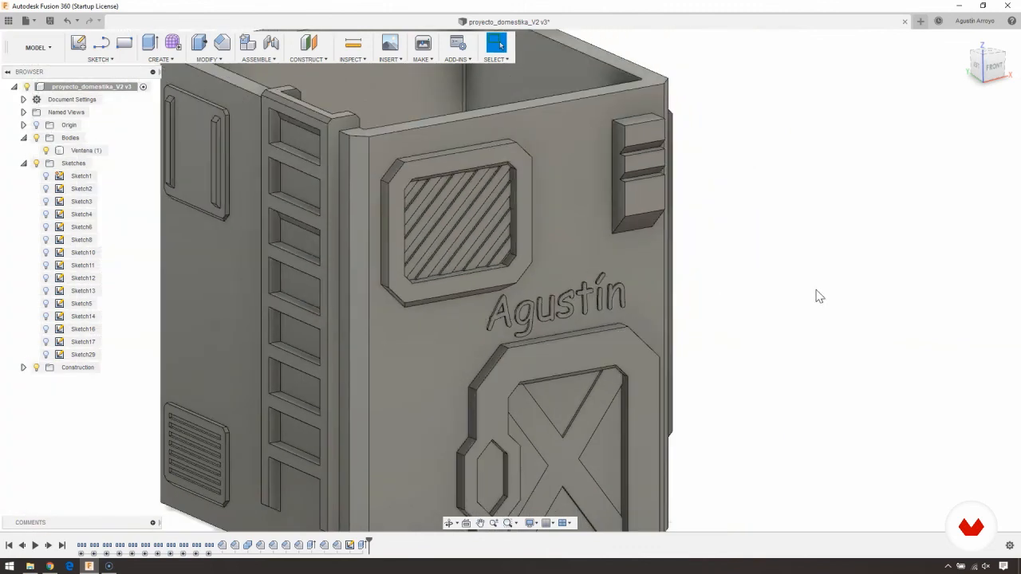
{"action": "middle_click_drag", "start_coordinate": [816, 293], "coordinate": [718, 260], "text": "shift"}
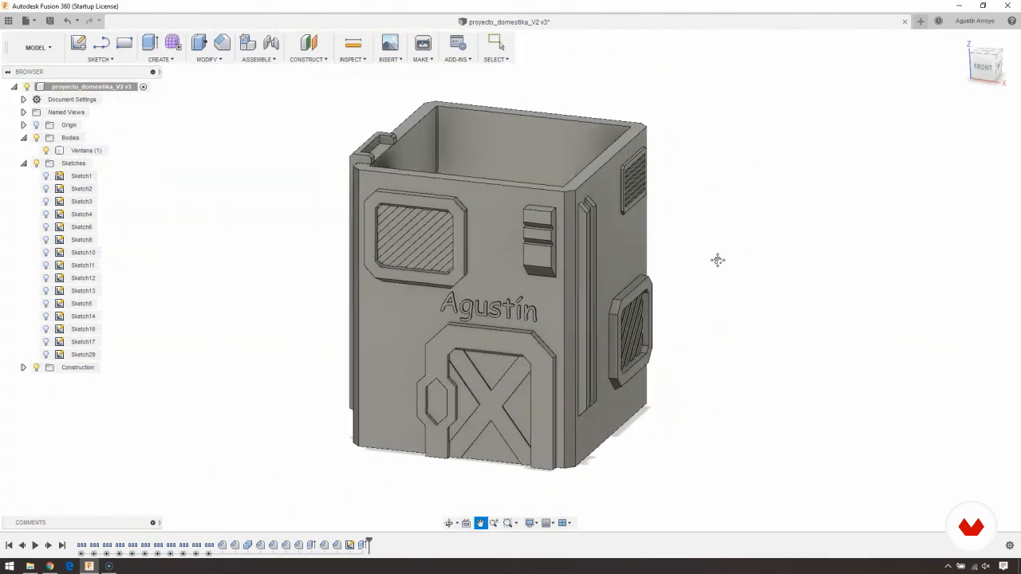